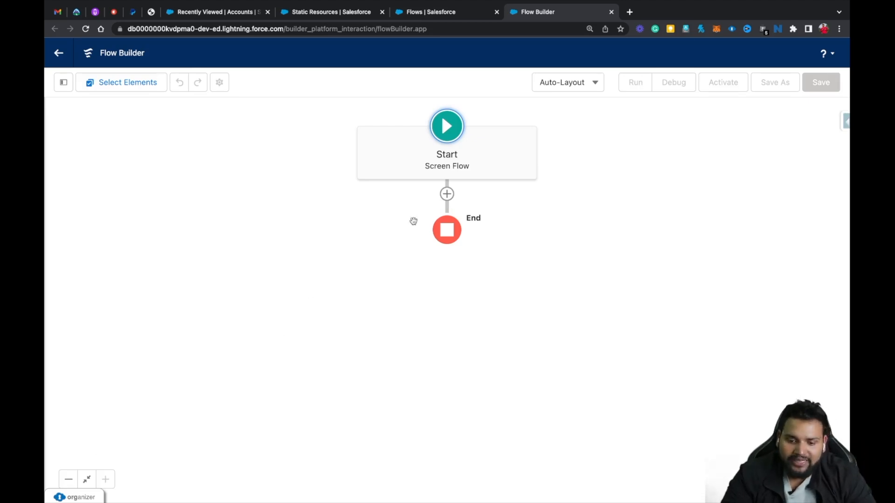
Add a Get Records element after the flow's start and label it Related Contacts
click(446, 194)
text(get)
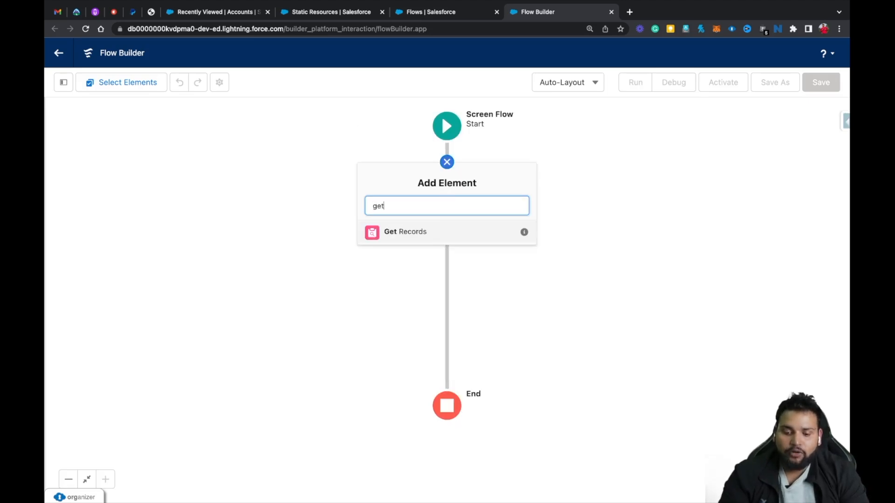
click(421, 233)
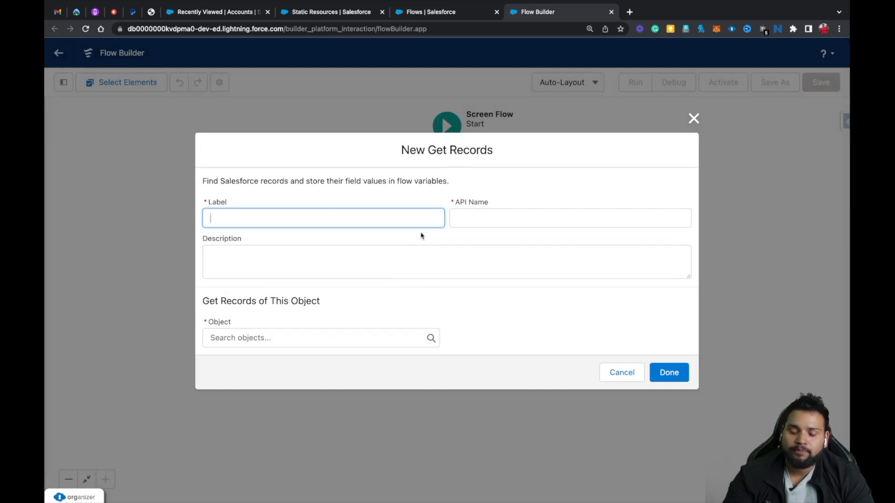
text(Re)
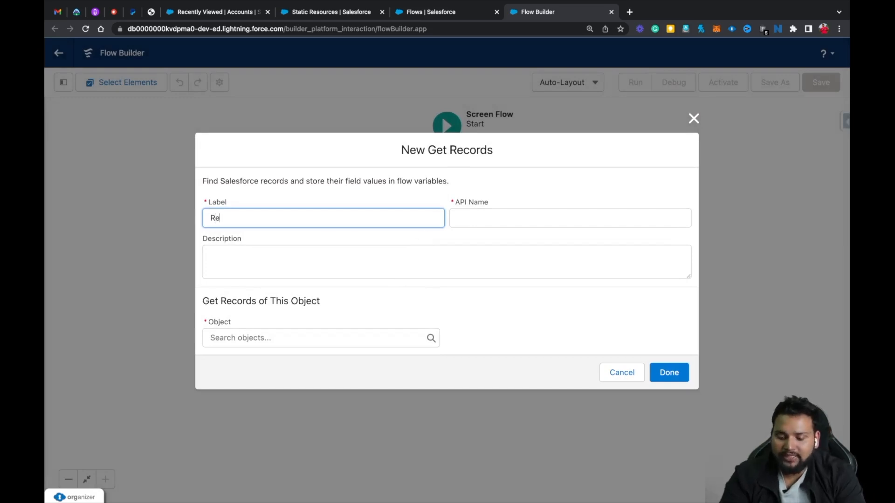
text(lated Contacts)
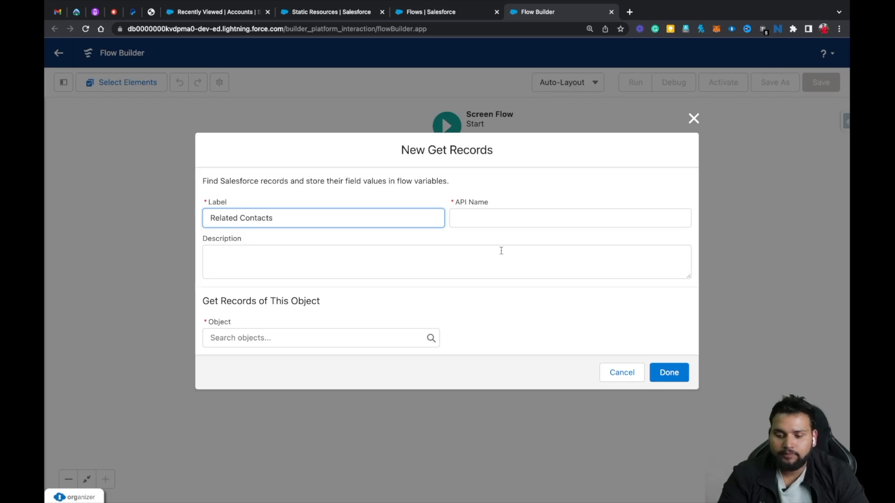
click(485, 218)
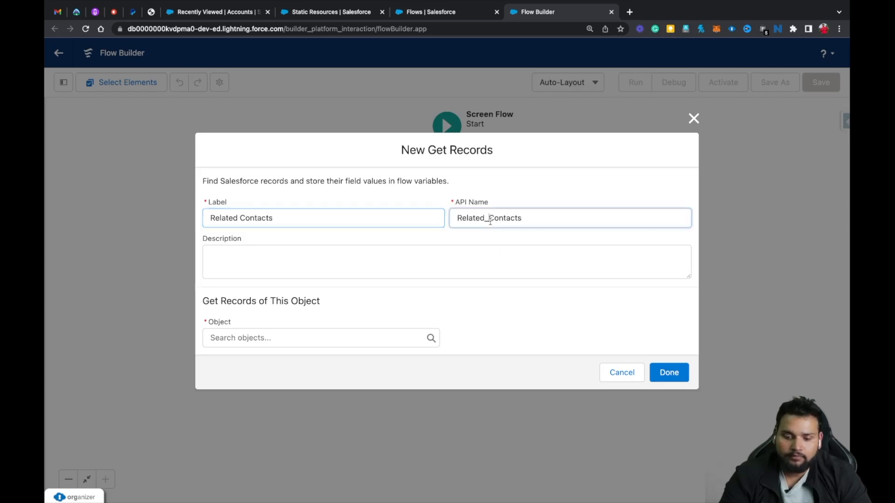
Set the Get Records object to Contact and choose AccountId as the filter condition's field
click(294, 339)
text(Contact)
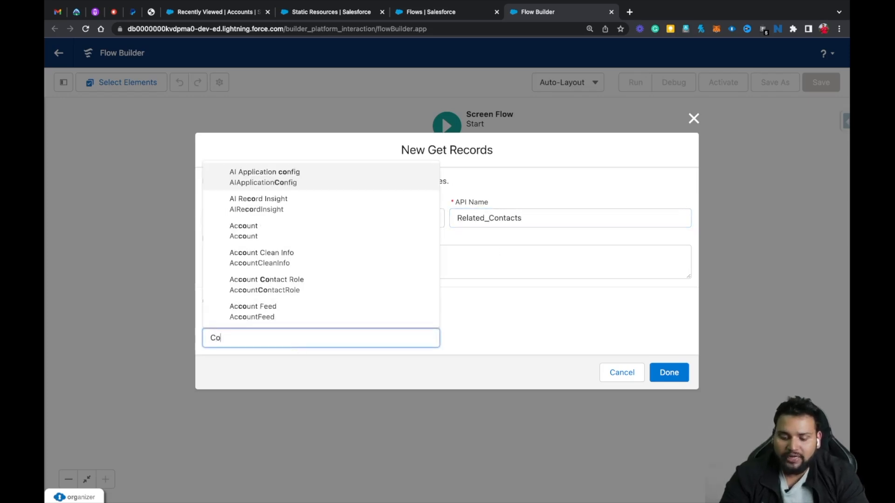
click(269, 230)
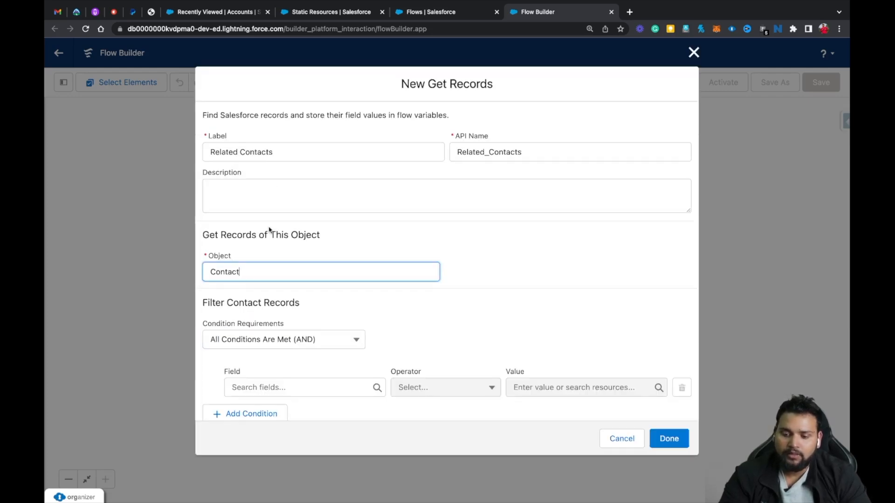
scroll(275, 238, down, 2)
click(295, 303)
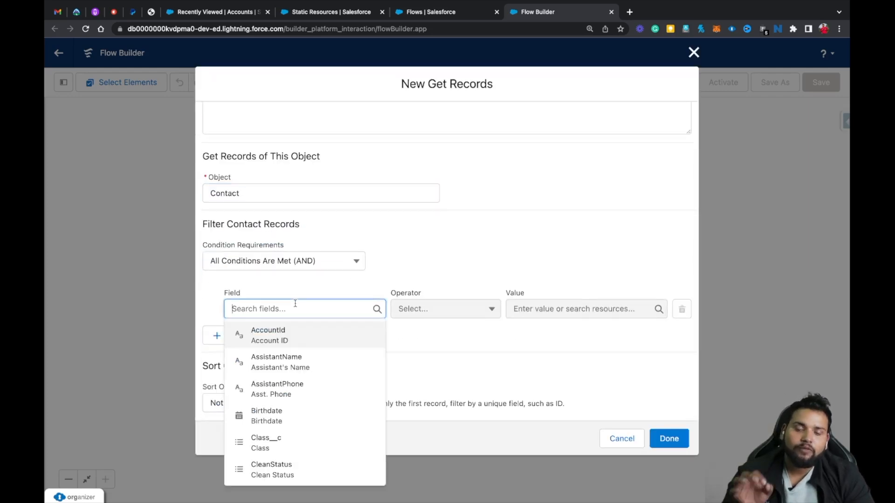
click(284, 343)
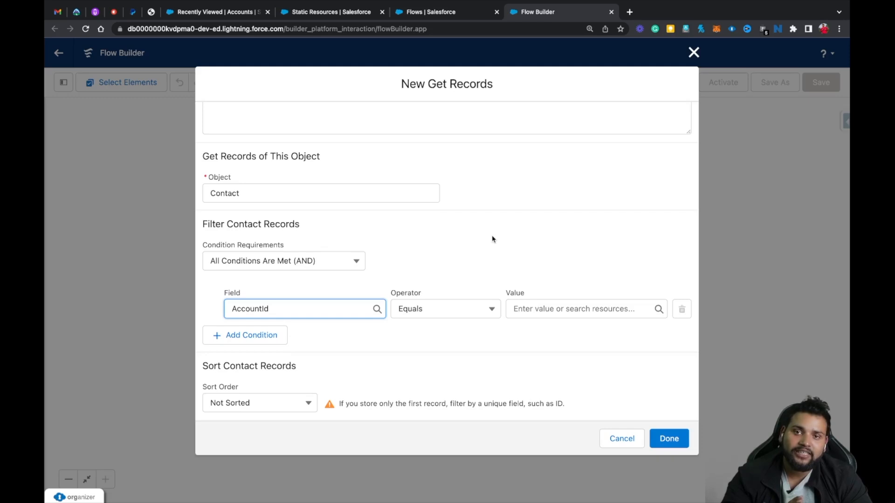
For the condition's value, start a new variable resource with API name accRecord and data type Record
click(541, 307)
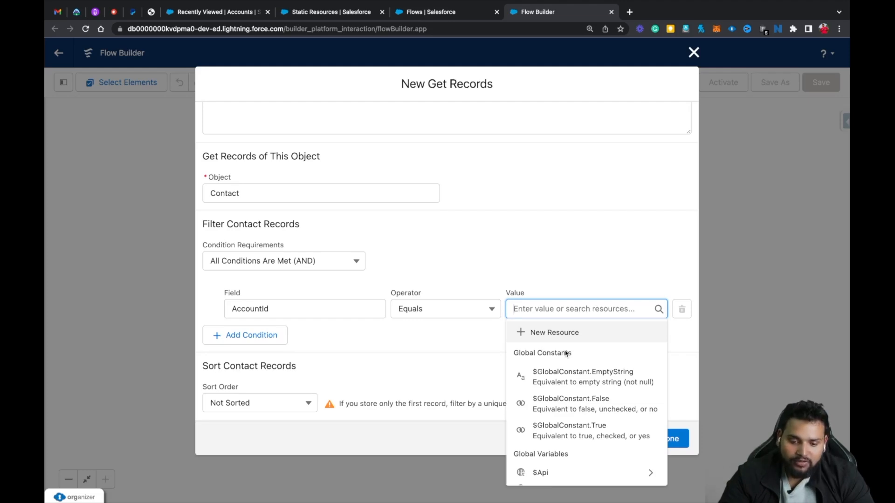
click(554, 334)
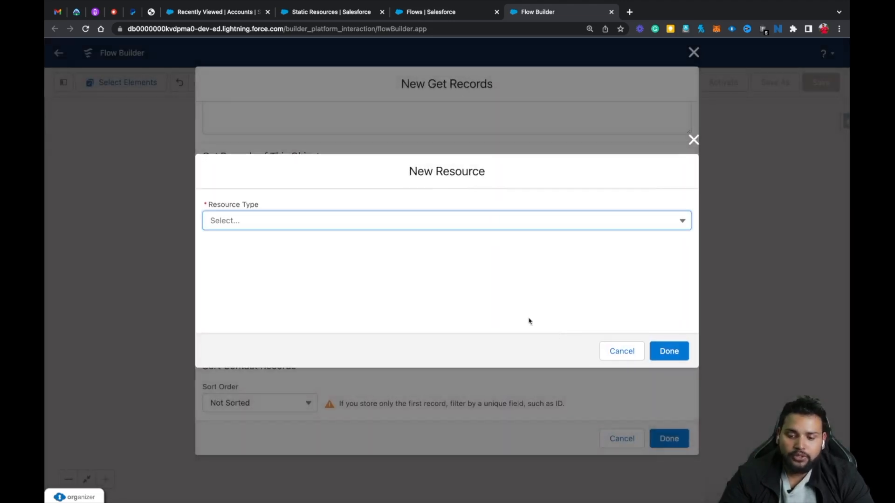
click(353, 220)
click(286, 249)
click(270, 246)
text(accRecord)
click(240, 336)
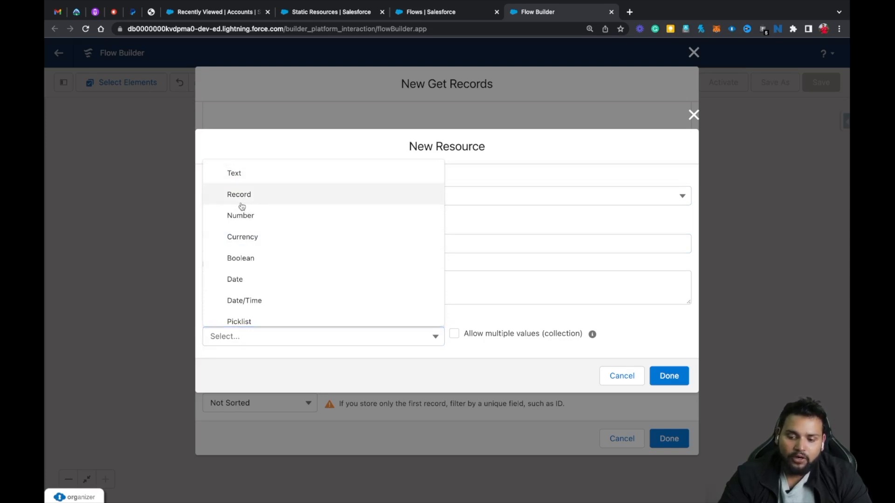
click(240, 195)
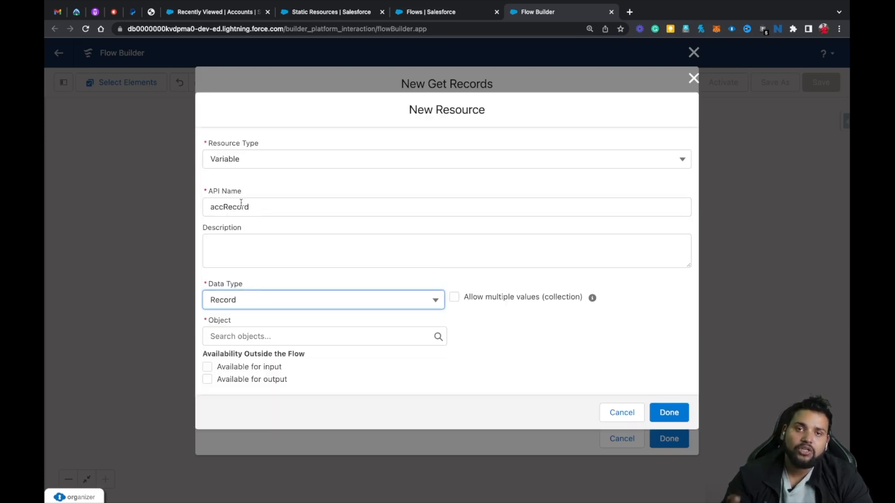
Set the accRecord variable's object to Account, make it available for input, and finish creating it
click(224, 333)
text(Accpou)
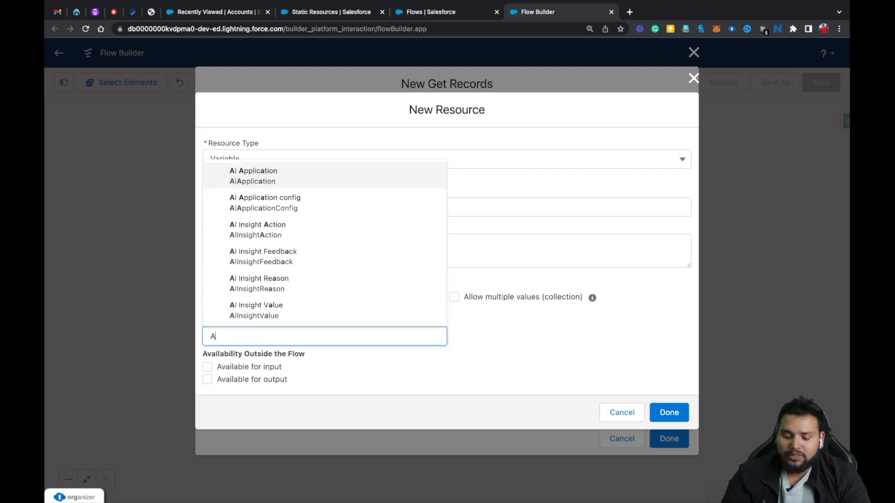
key(BackSpace)
key(BackSpace)
key(BackSpace)
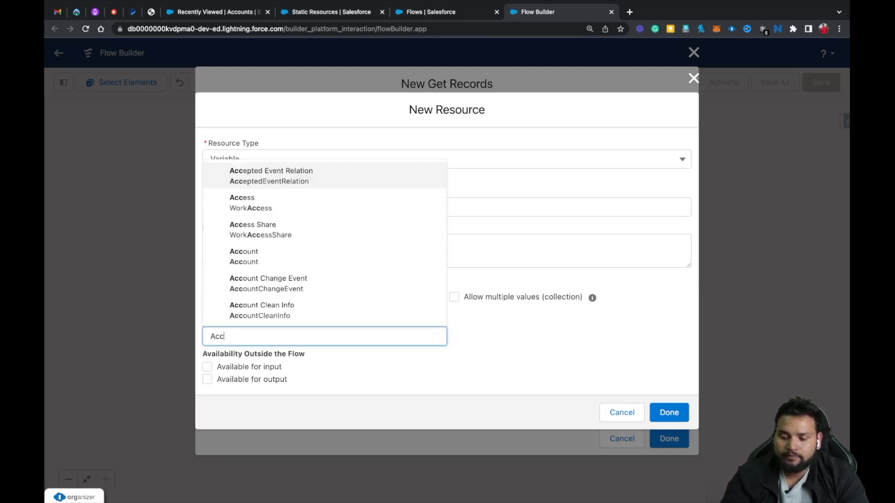
click(252, 262)
click(391, 332)
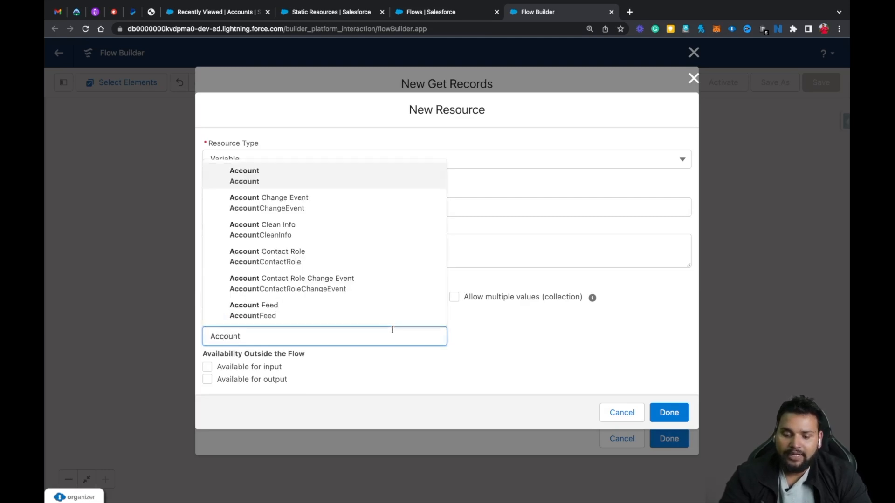
click(344, 366)
click(207, 367)
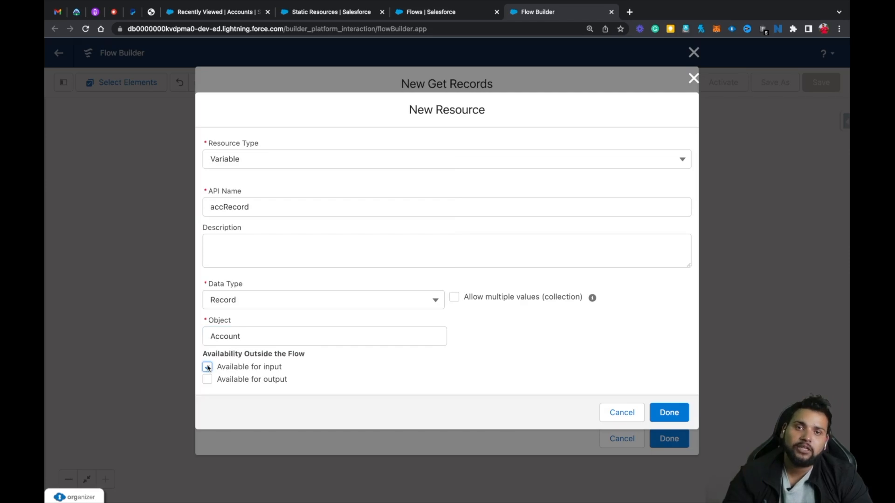
click(664, 413)
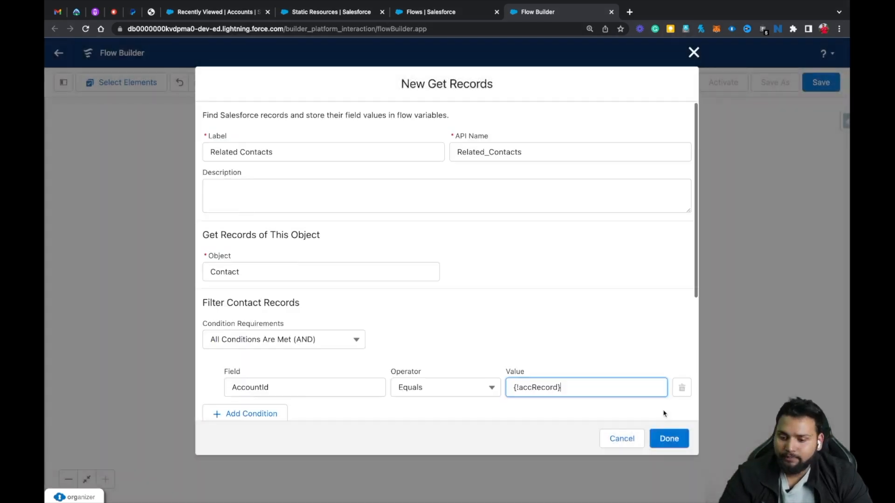
Set the AccountId filter value to accRecord's Account ID and have the finished Get Records element store all records
click(549, 389)
text(.id)
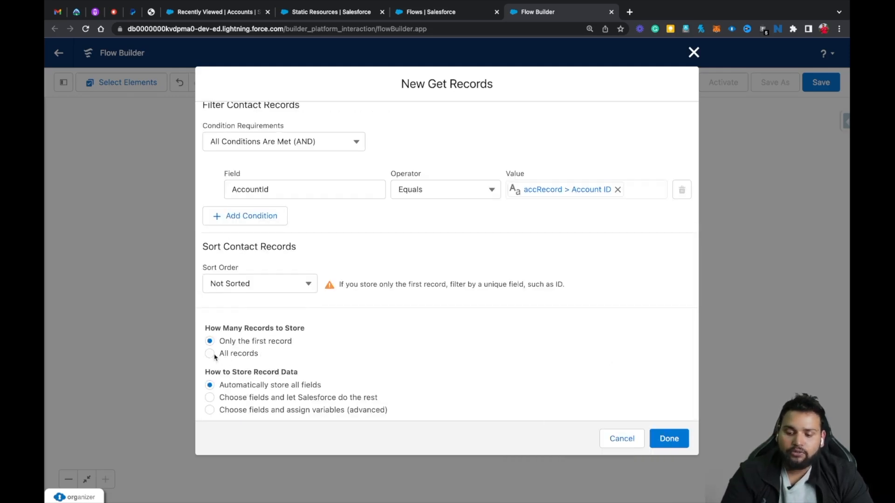
click(210, 354)
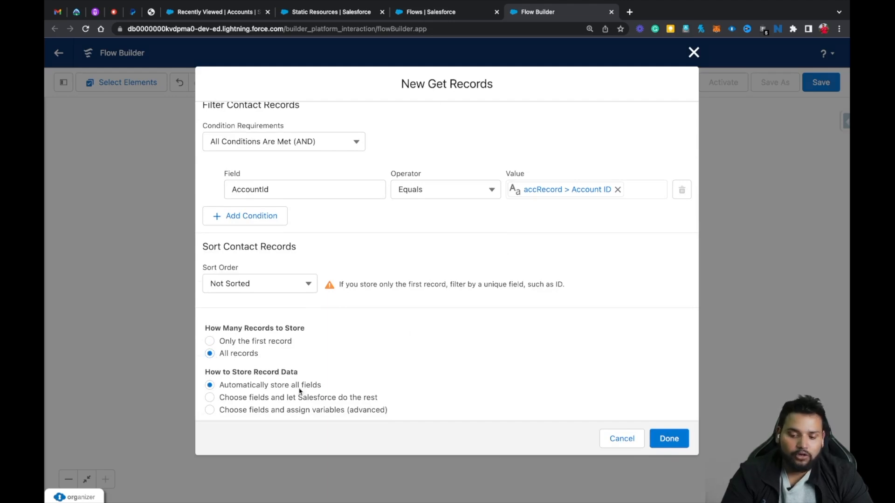
click(664, 438)
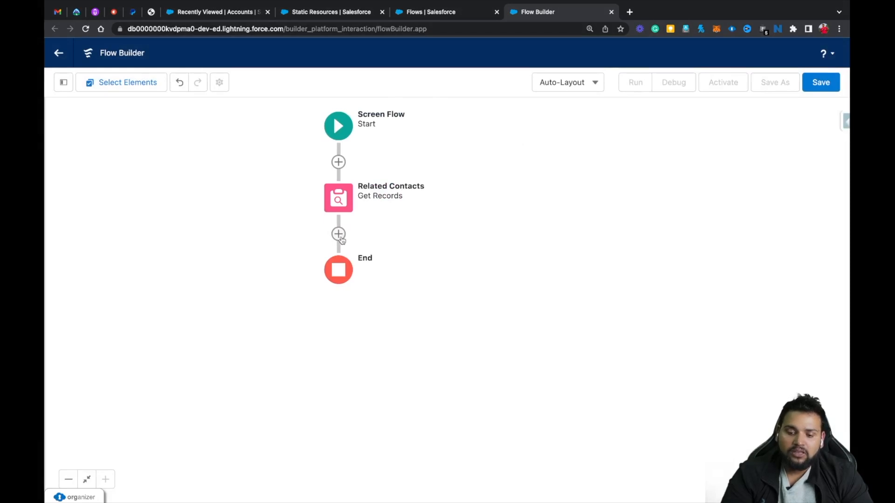
Add a Screen element after Related Contacts and label it Address Change Screen
click(341, 238)
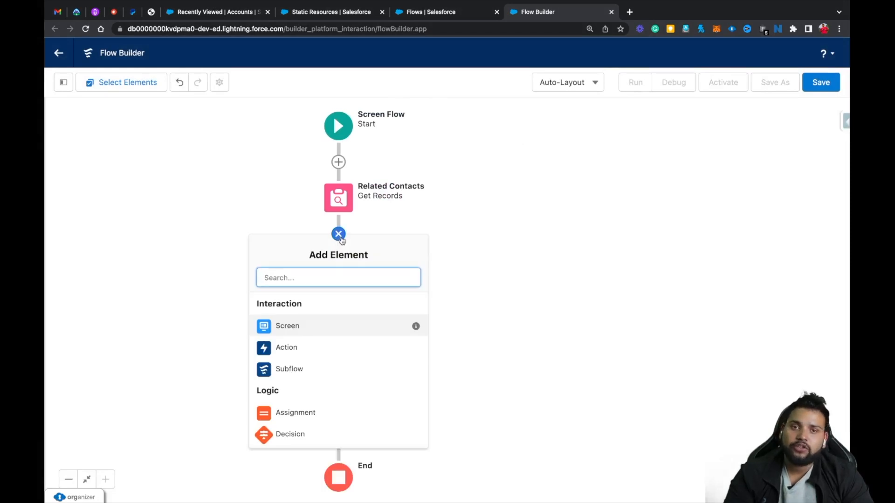
click(286, 327)
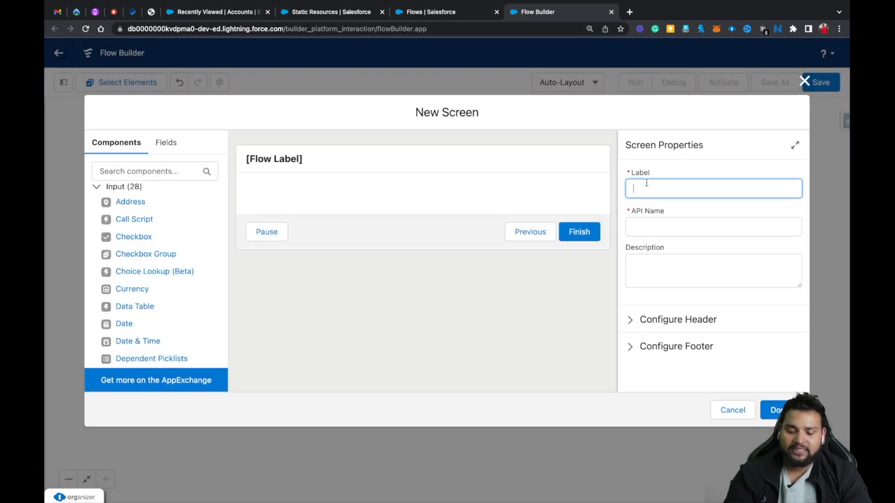
text(Add)
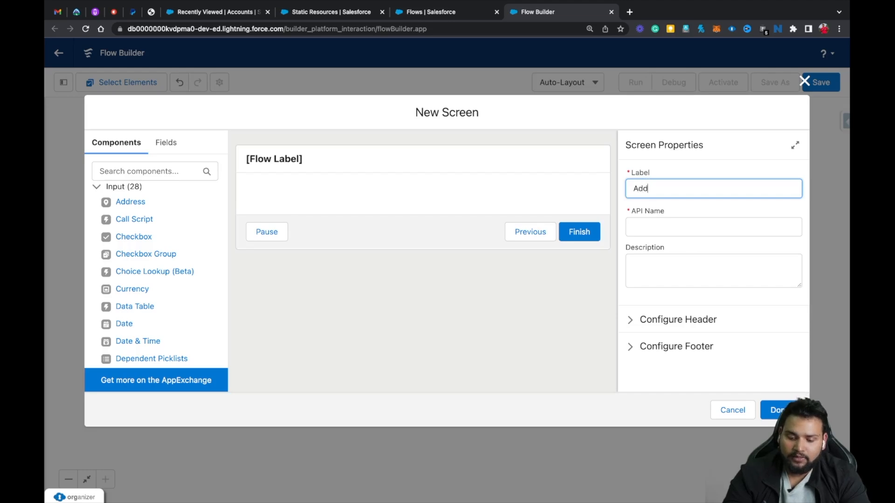
text(ress Ch)
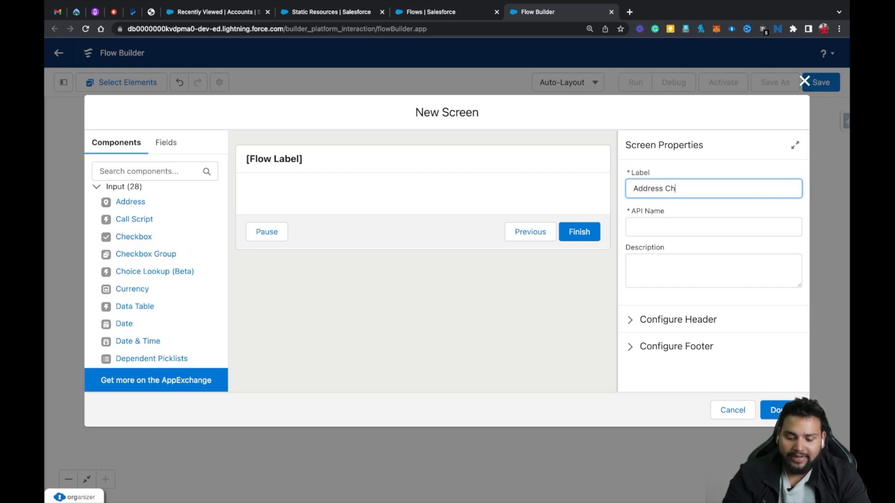
text(ange Screen)
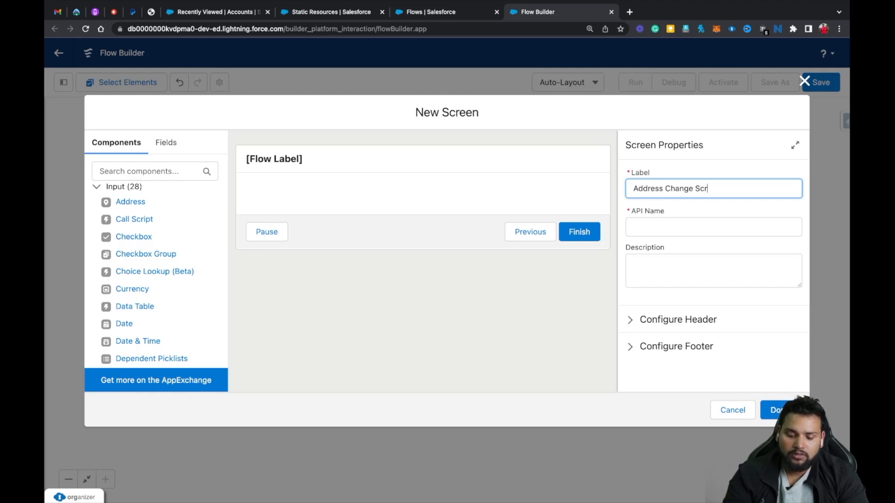
click(641, 219)
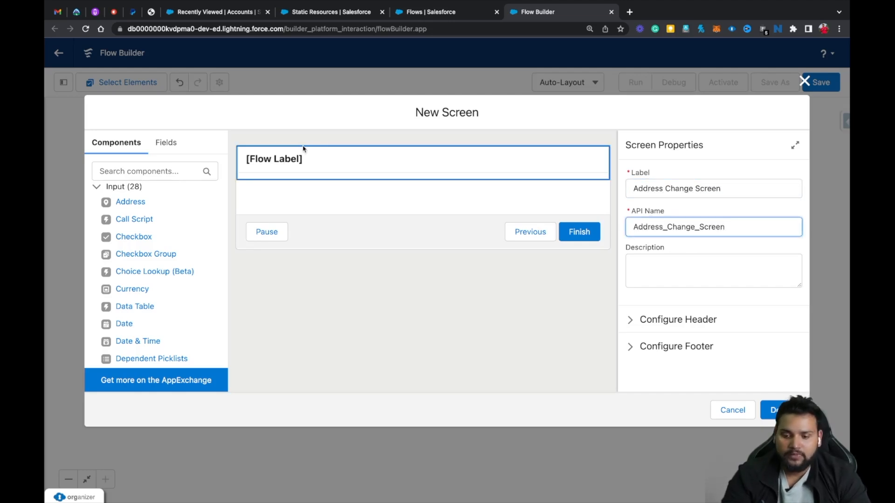
Find the Address component and place it on the screen canvas under the flow label
click(165, 171)
text(addr)
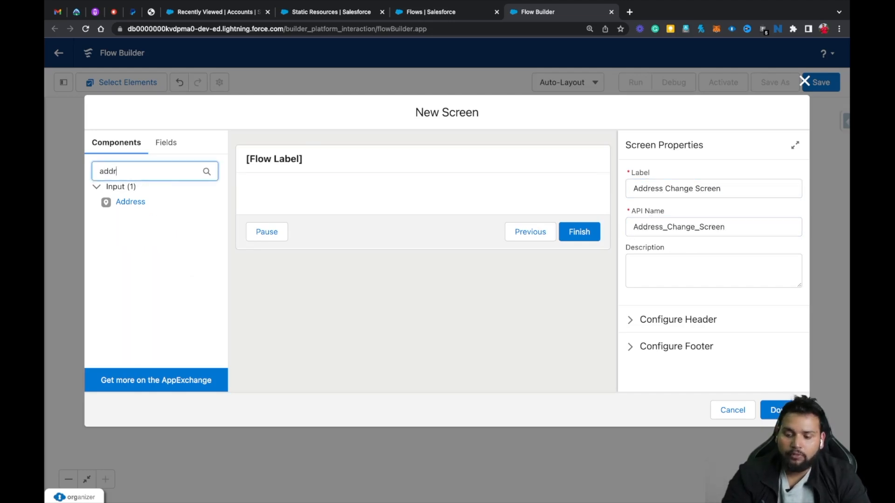
drag(179, 210, 314, 191)
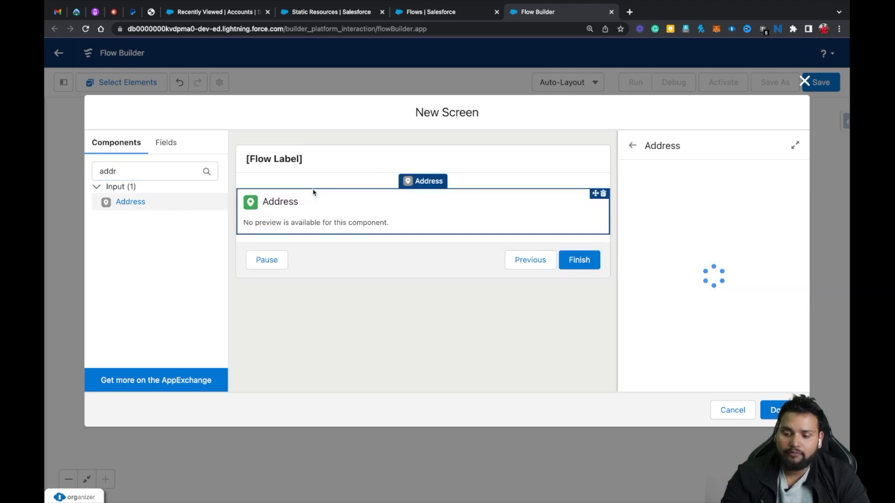
Set the Address component's API name to Shipping_Address
click(645, 185)
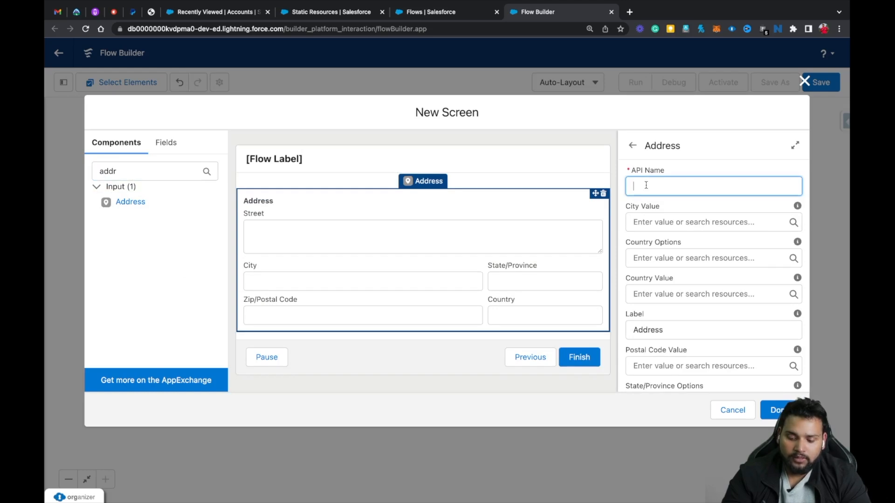
text(Address)
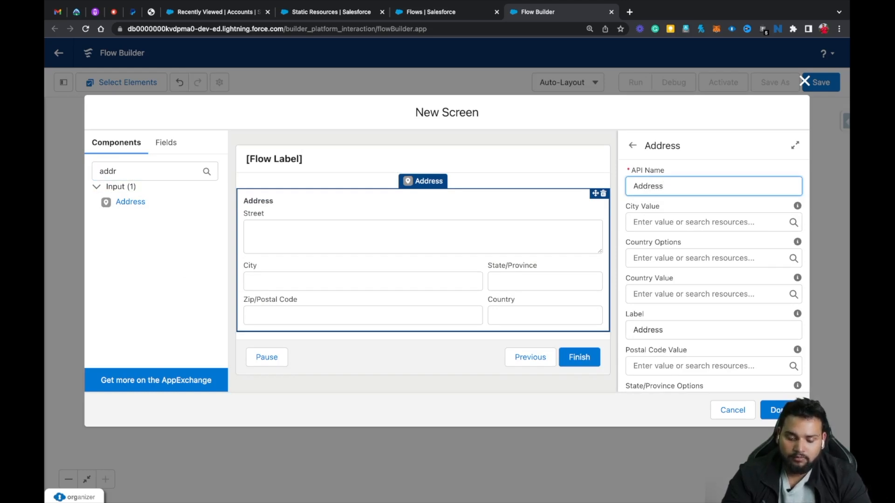
click(633, 187)
text(Main)
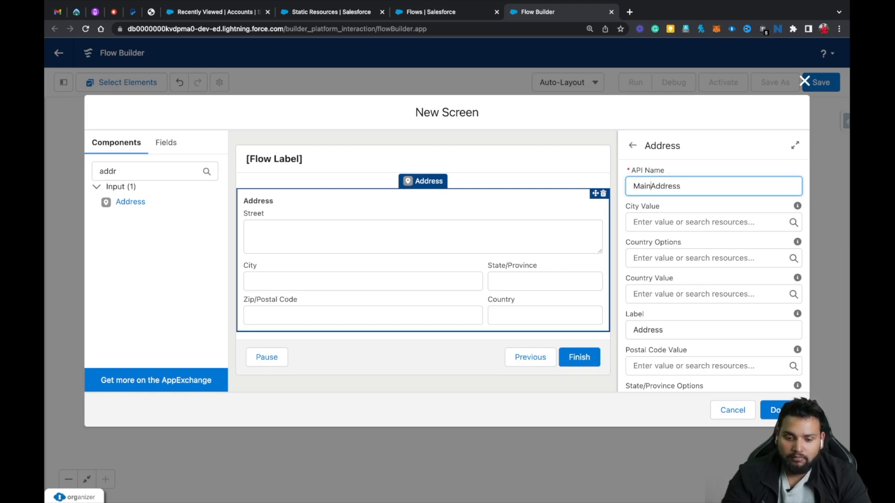
key(BackSpace)
key(BackSpace)
key(BackSpace)
text(Shipping)
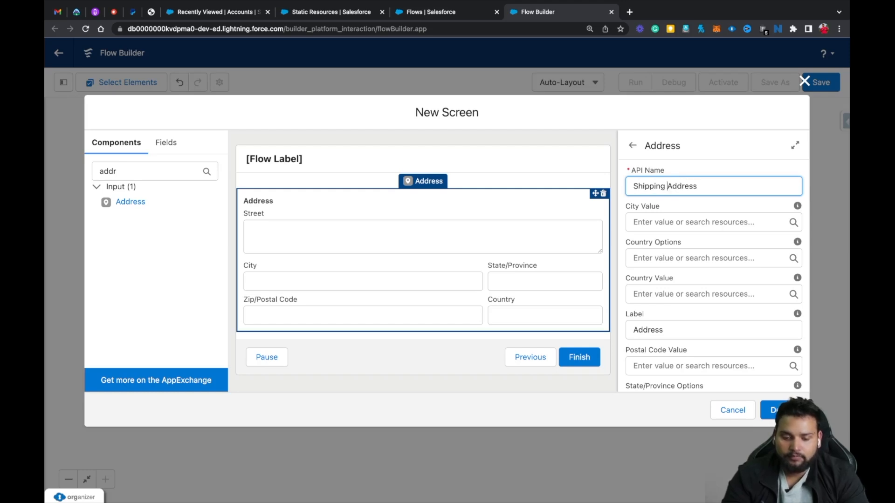
key(BackSpace)
text(_)
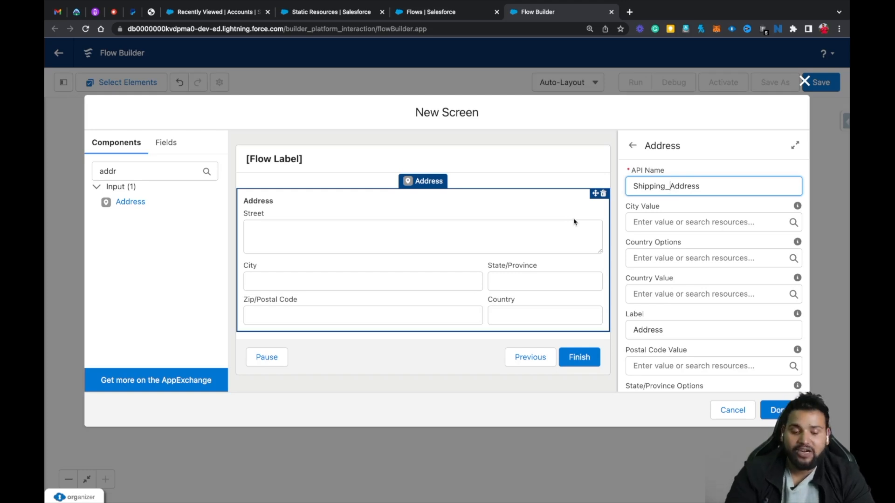
scroll(710, 280, down, 4)
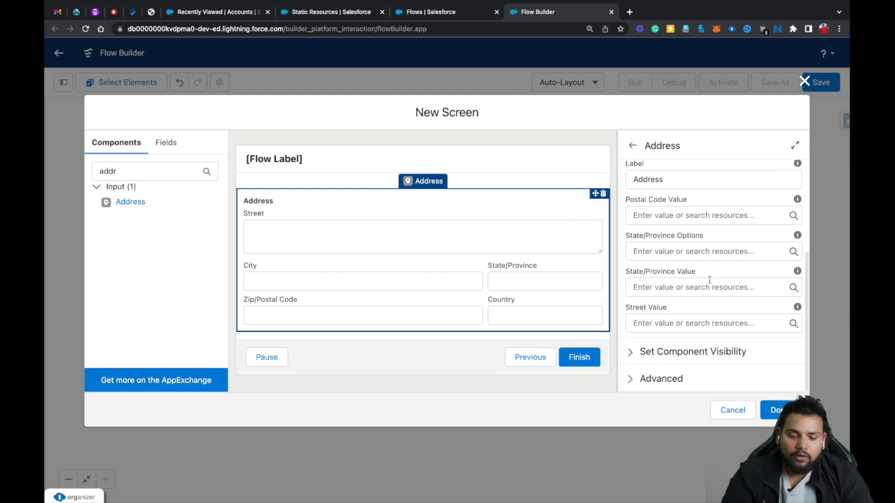
Label the Address component Shipping Address and add a Display Text component directly below it on the screen canvas
click(699, 179)
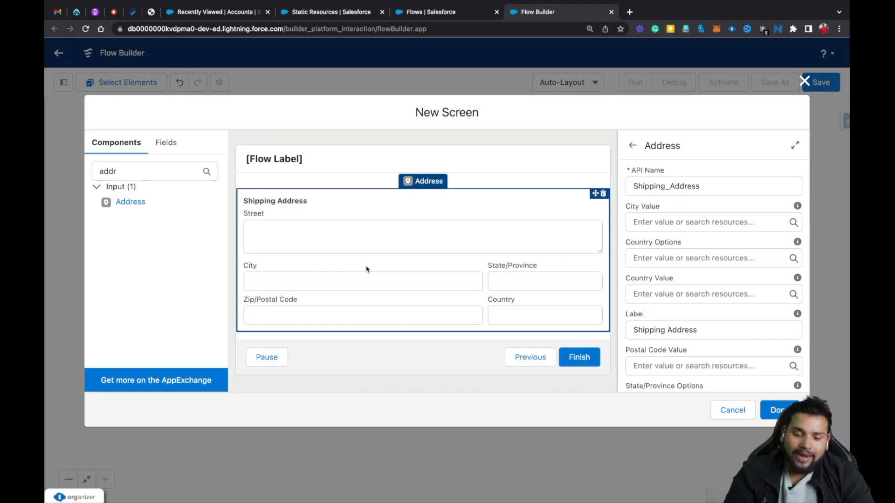
click(134, 170)
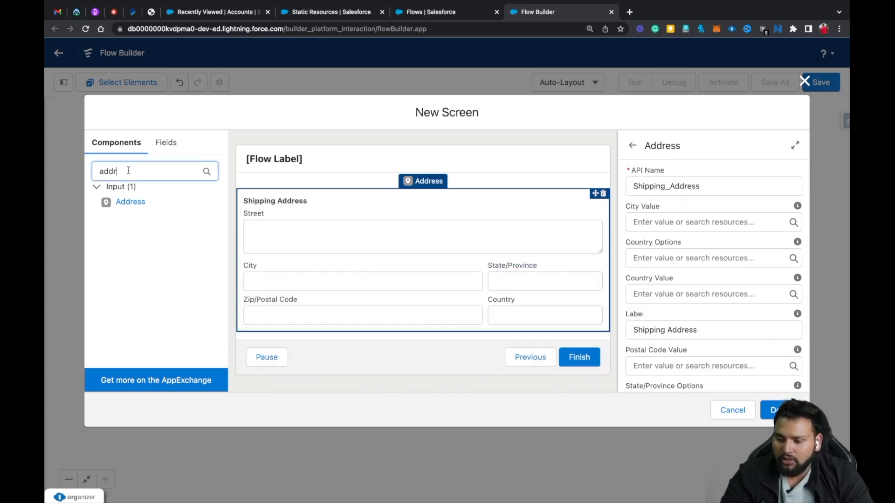
key(BackSpace)
key(BackSpace)
key(BackSpace)
key(BackSpace)
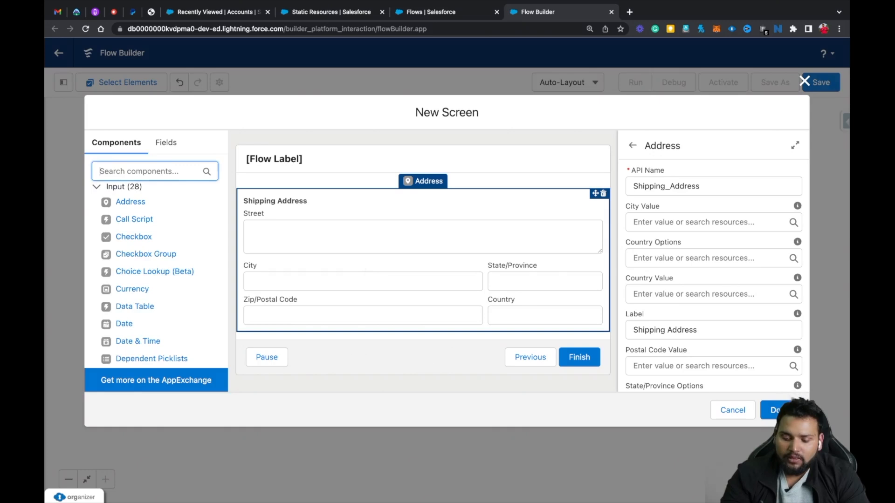
text(disp)
drag(137, 201, 278, 319)
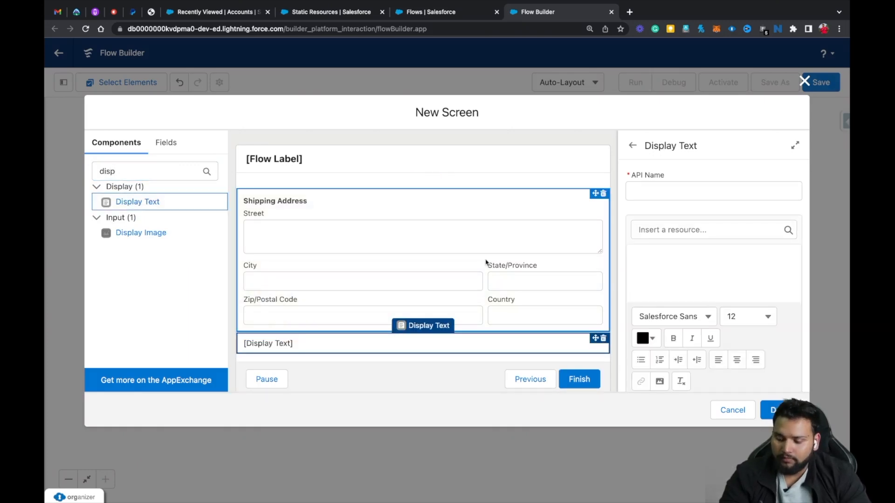
Give the Display Text component the API name dt1 and the text "Select the Contacts which need a Address Change."
click(640, 195)
text(dt1)
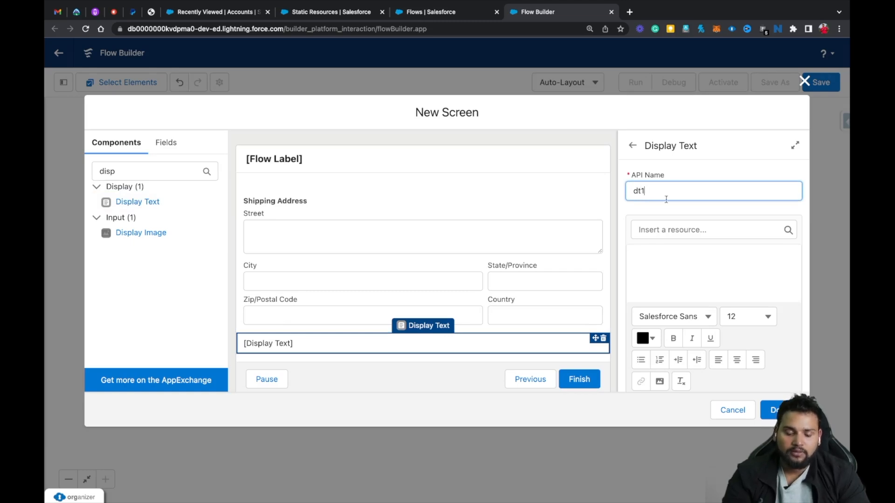
click(679, 261)
text(Selecte)
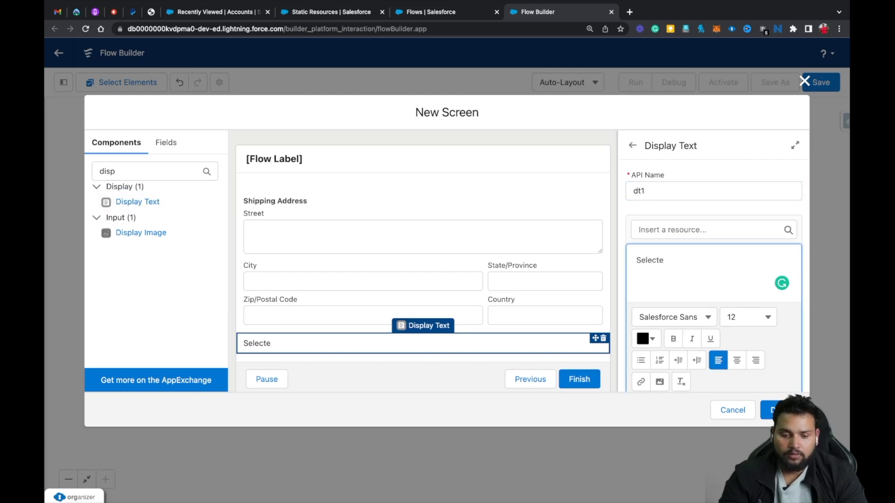
key(BackSpace)
text(the Con)
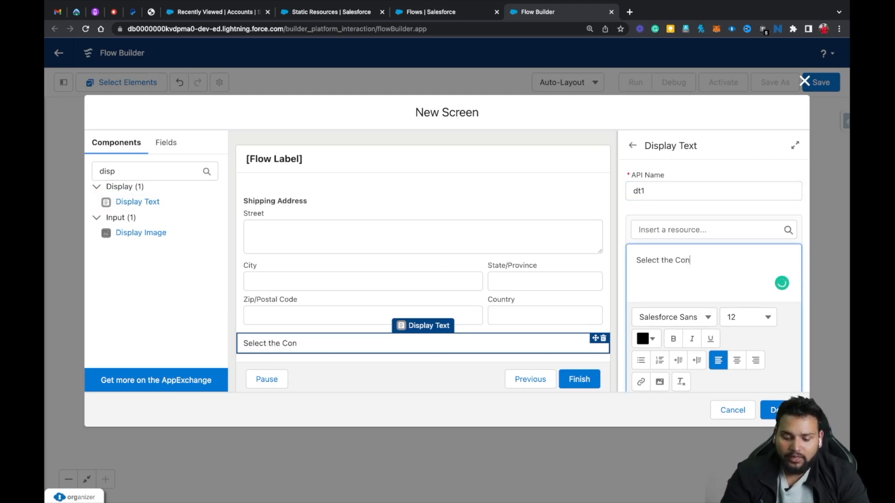
text(tacts which )
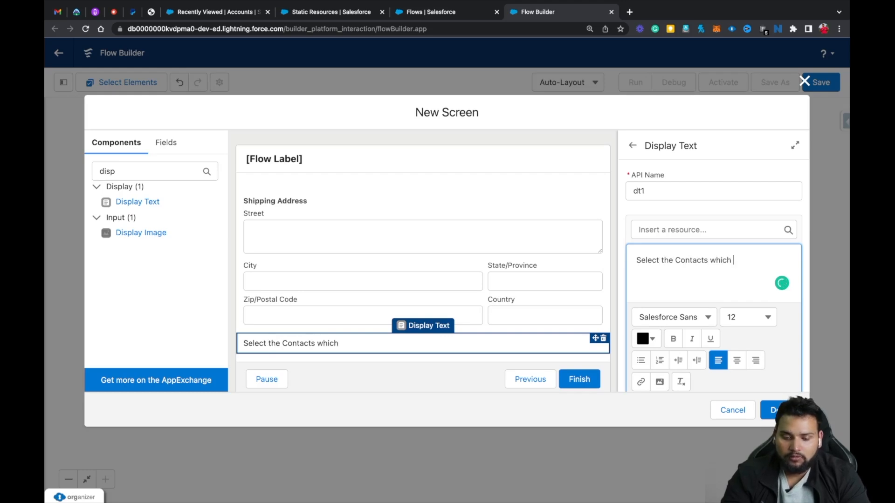
text(need a Address)
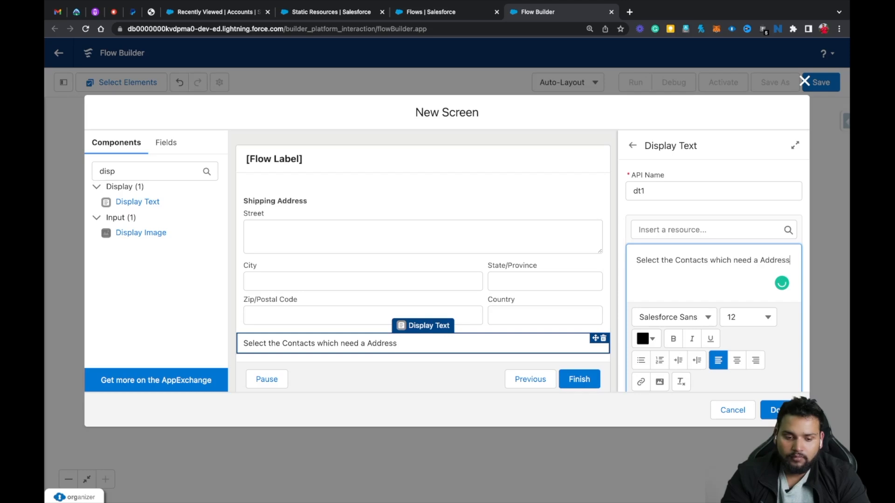
text( Change.)
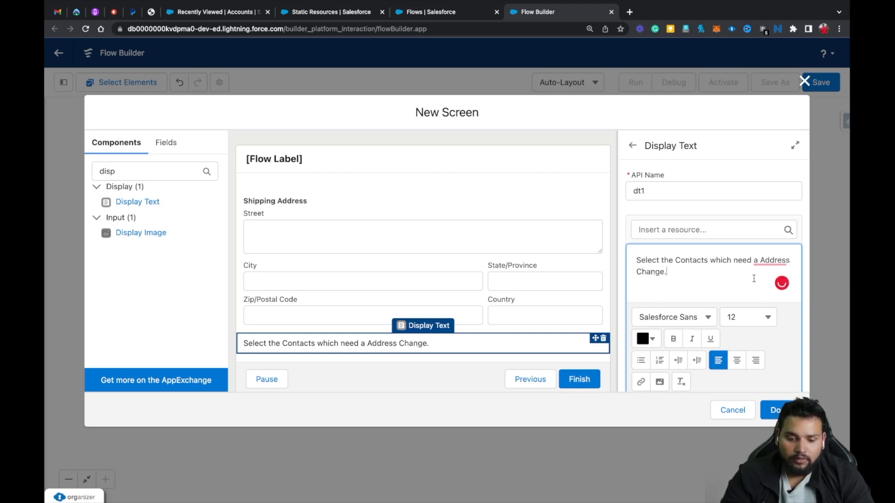
Make the entire display text bold and center-aligned
key(ctrl+a)
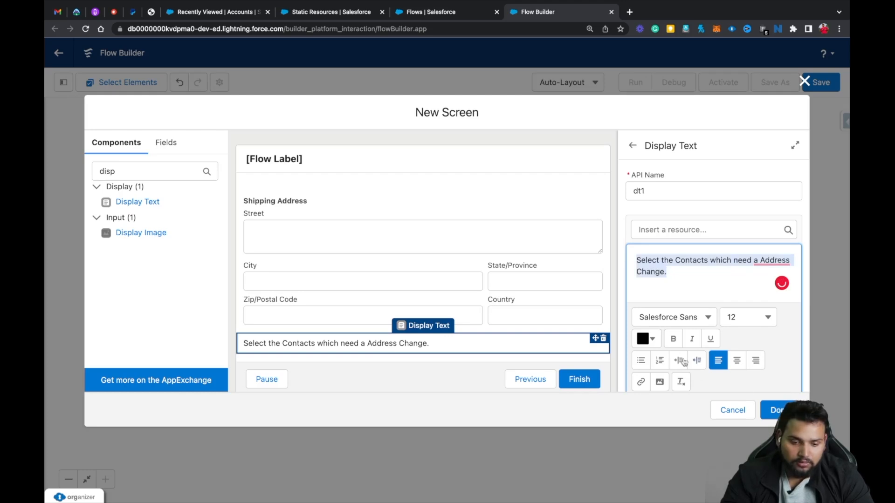
click(673, 339)
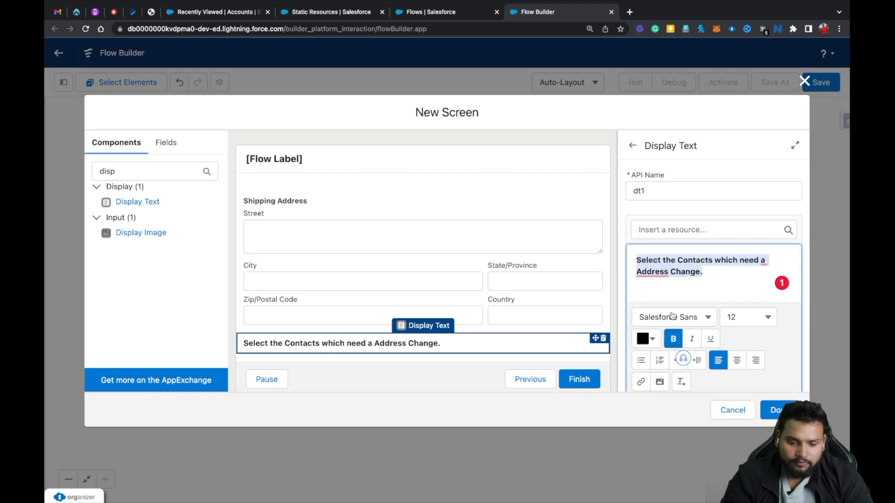
click(737, 360)
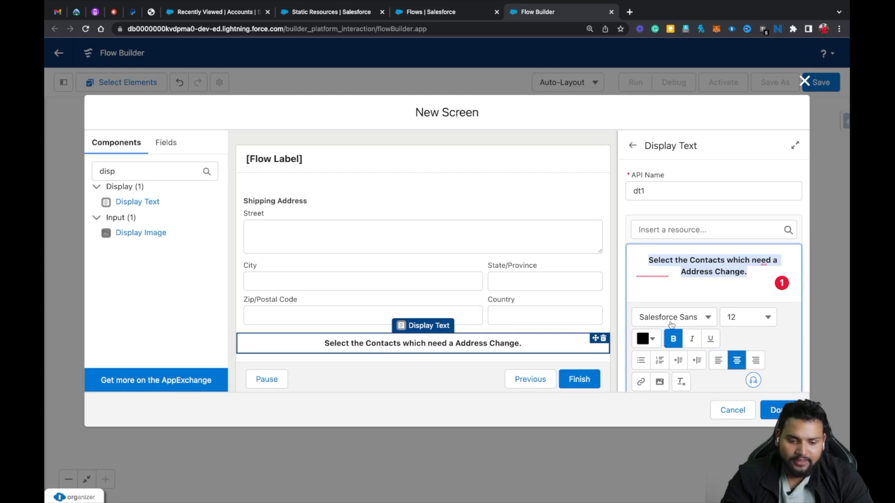
Find the standard Data Table component and place it below the display text on the screen canvas
scroll(501, 327, down, 1)
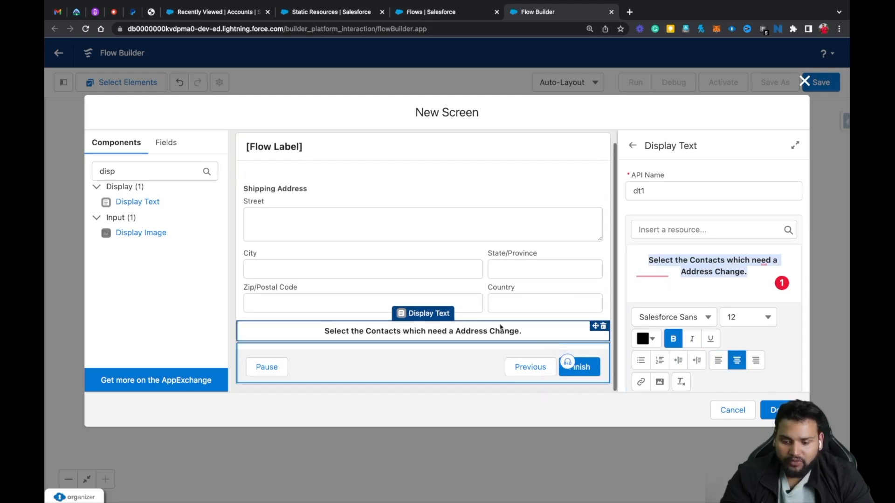
double_click(107, 171)
key(BackSpace)
text(data)
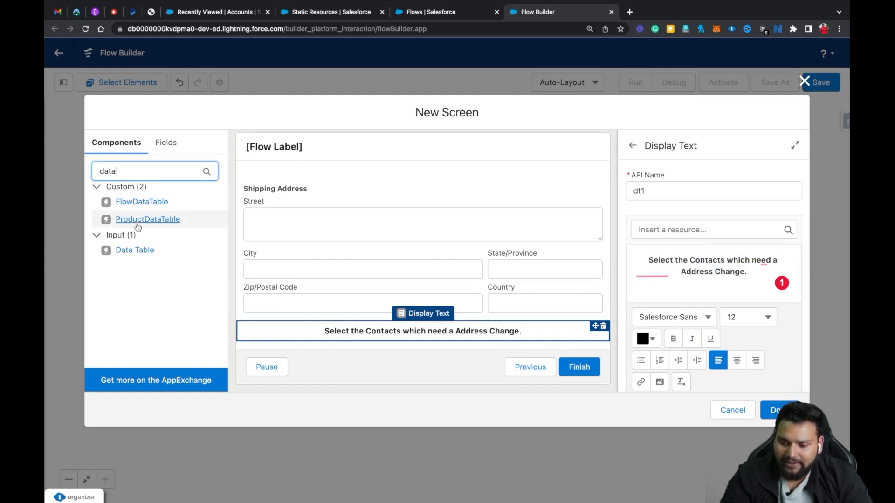
drag(139, 256, 331, 339)
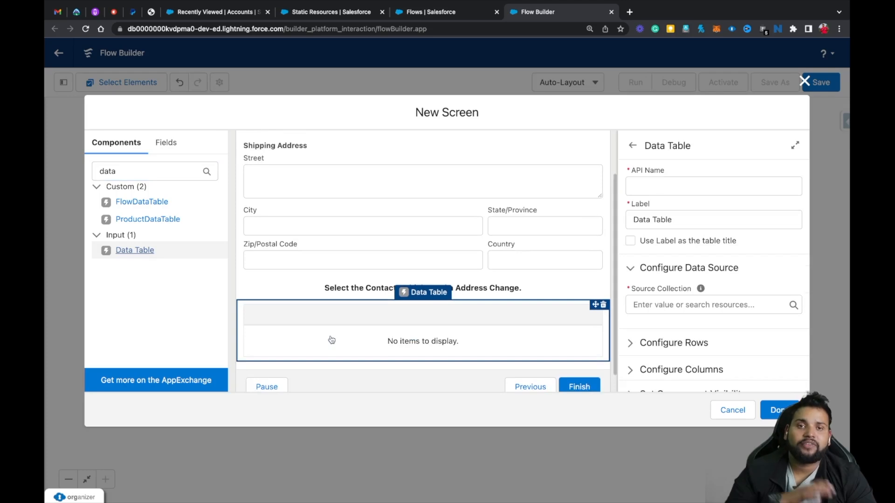
Set the Data Table component's API name to Related_Contacts_Table
click(667, 186)
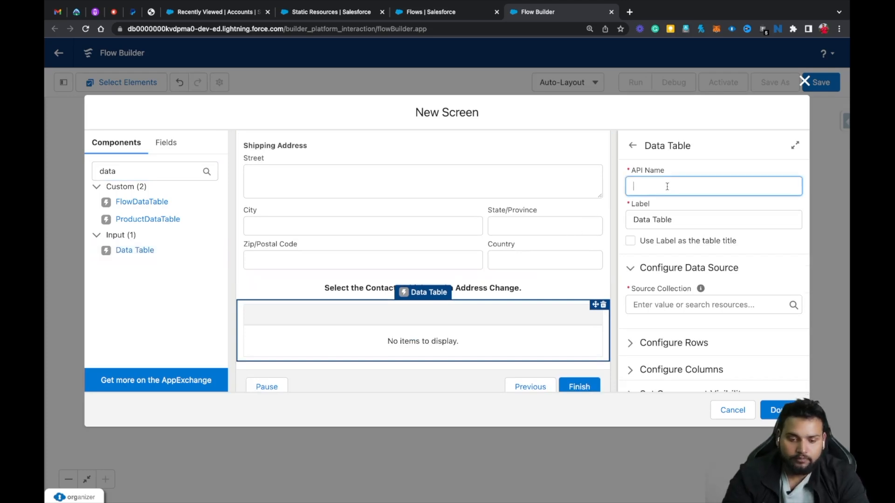
text(Relat)
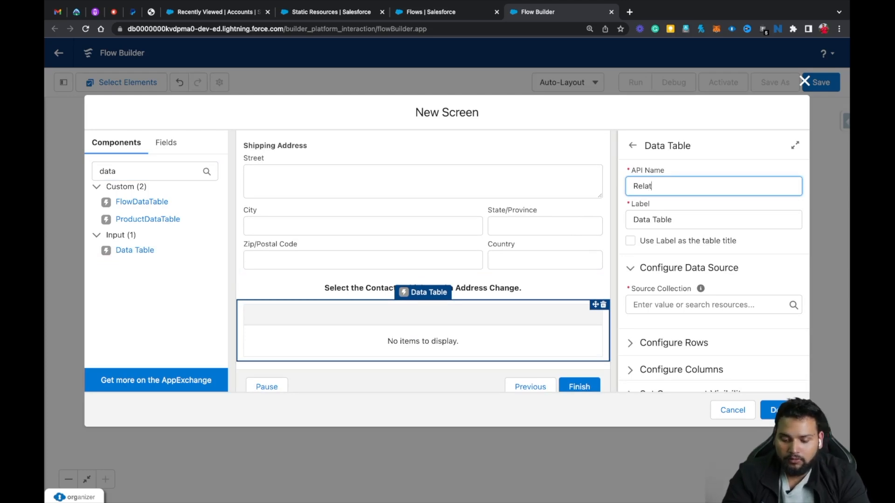
text(ed Contacts Table)
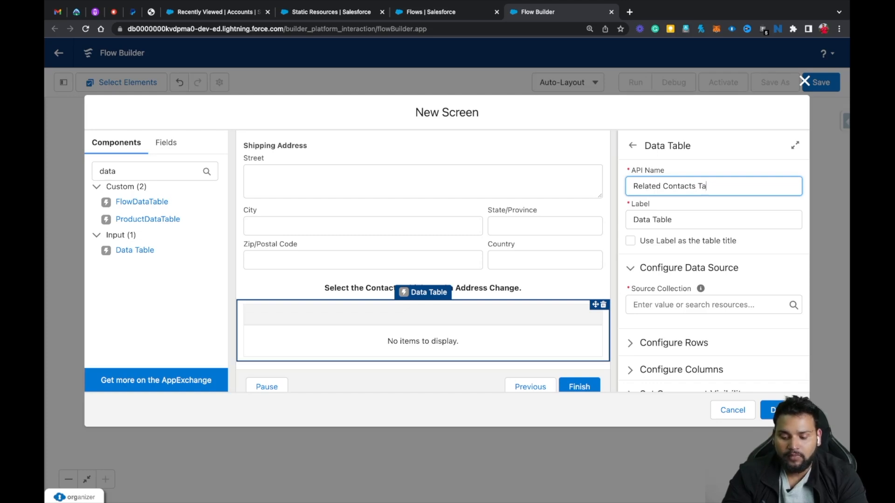
click(661, 186)
key(BackSpace)
text(_)
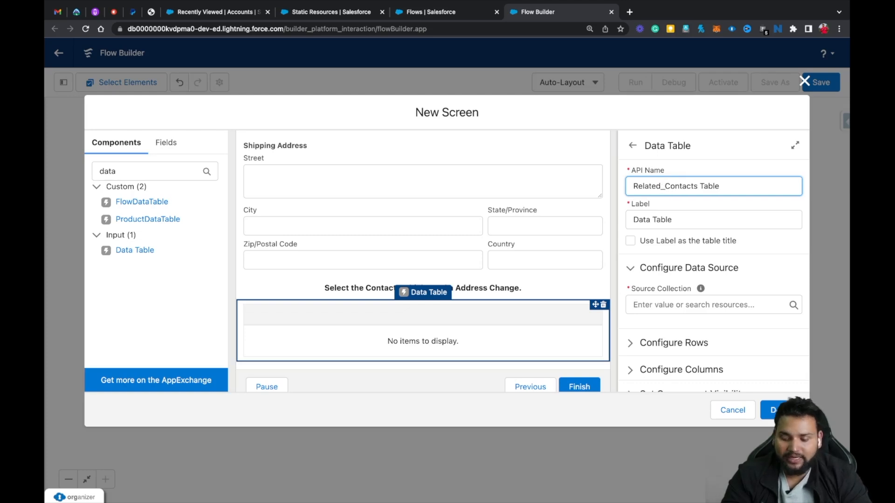
click(700, 186)
key(BackSpace)
text(_)
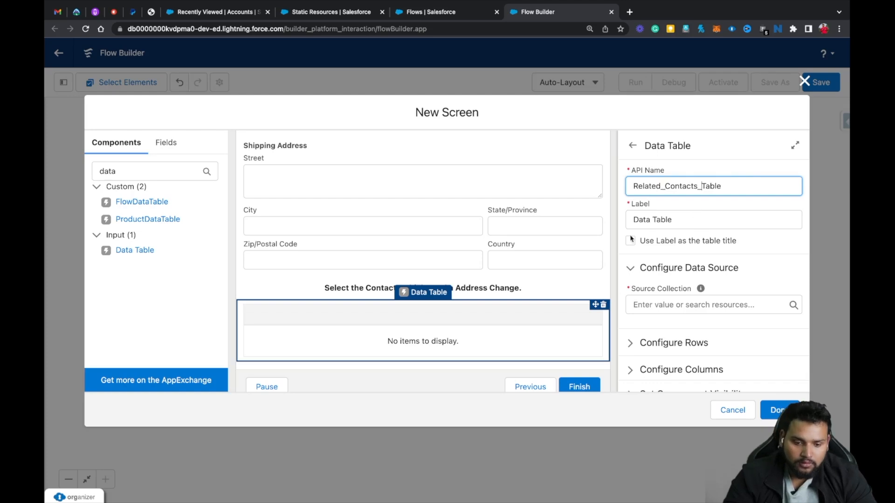
Label the data table Related Contacts and use that label as the table title
triple_click(730, 221)
text(R)
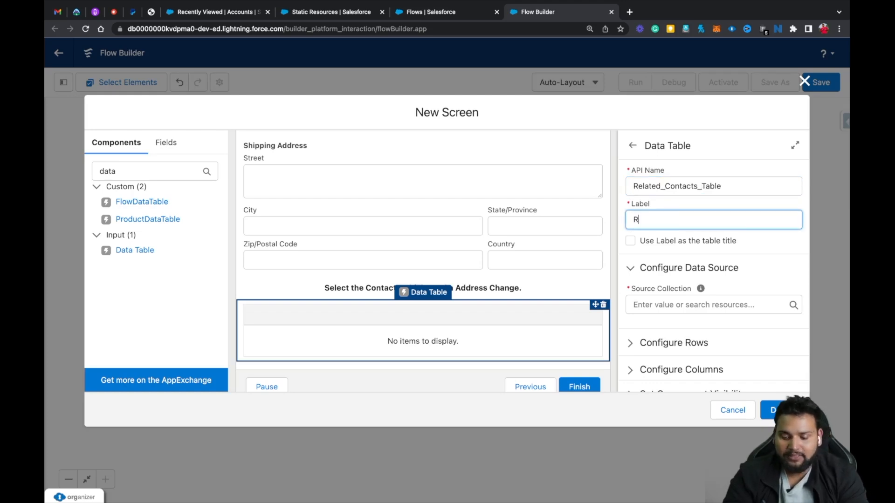
text(elated Contacts)
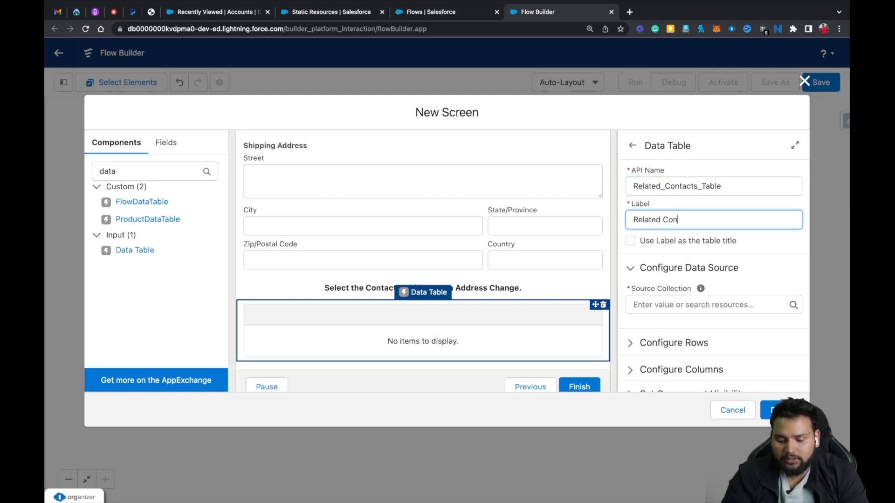
click(629, 242)
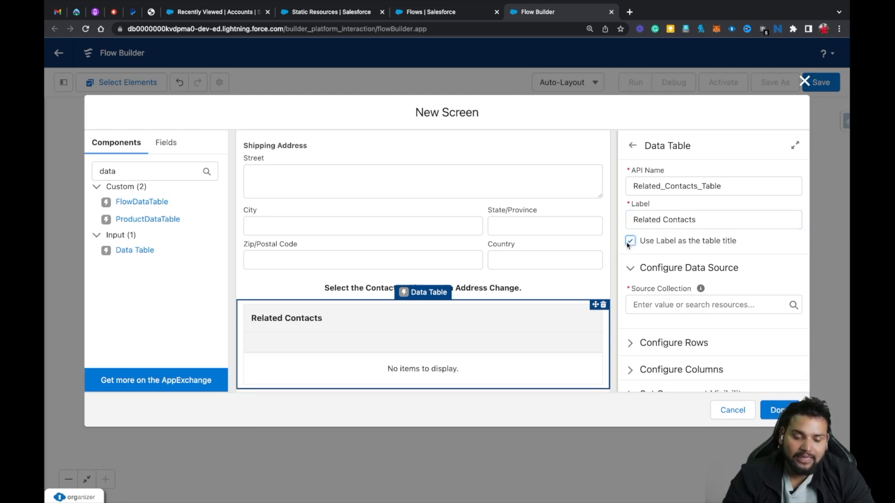
Use Contacts from Related_Contacts as the data table's source collection and set the minimum row selection to 1
click(660, 304)
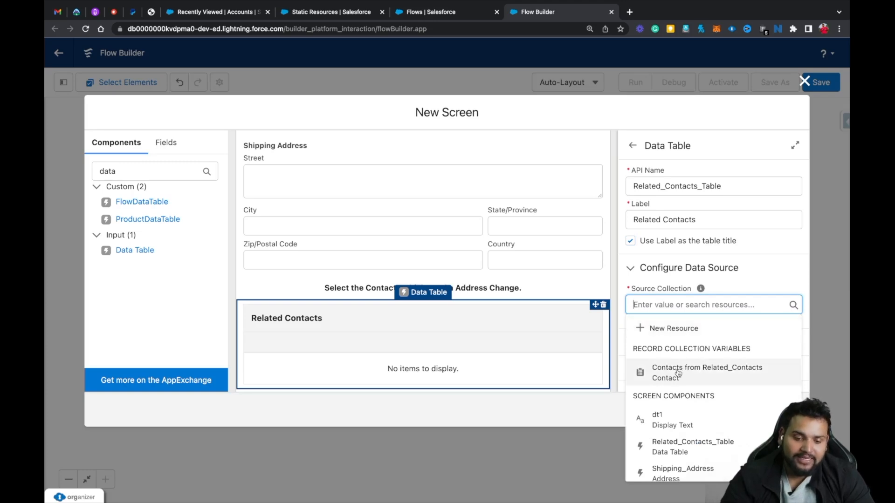
click(710, 372)
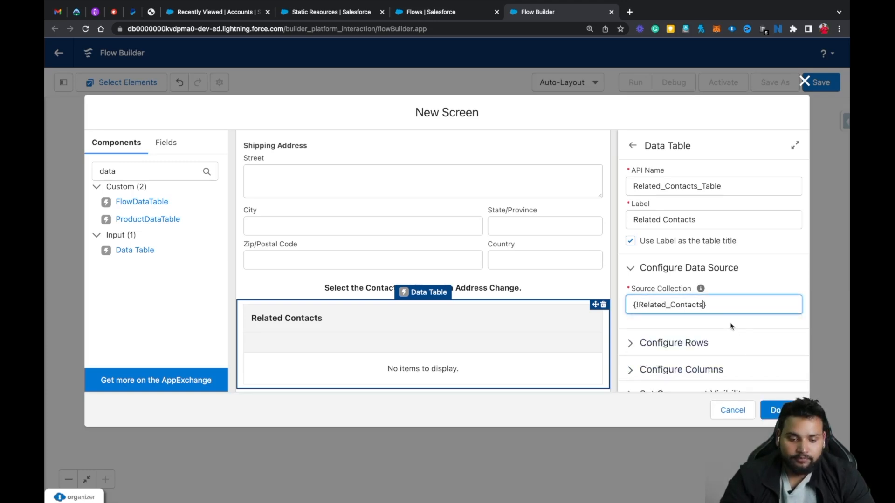
scroll(726, 325, down, 2)
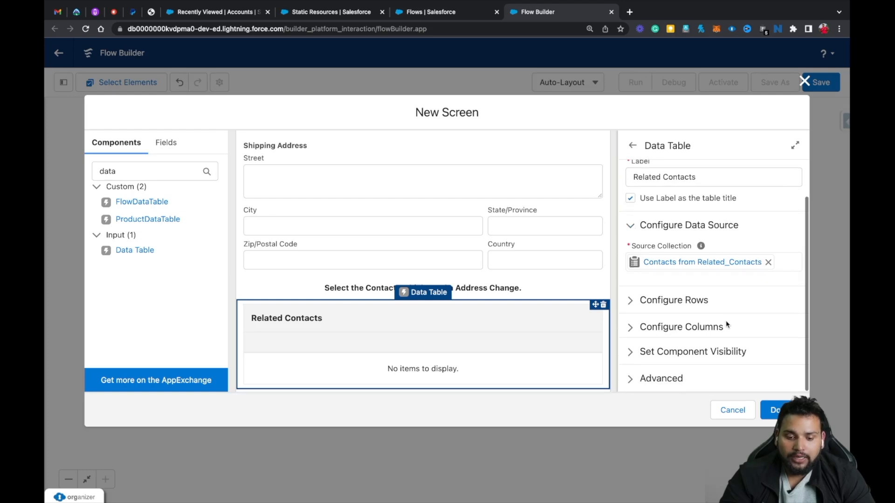
click(630, 301)
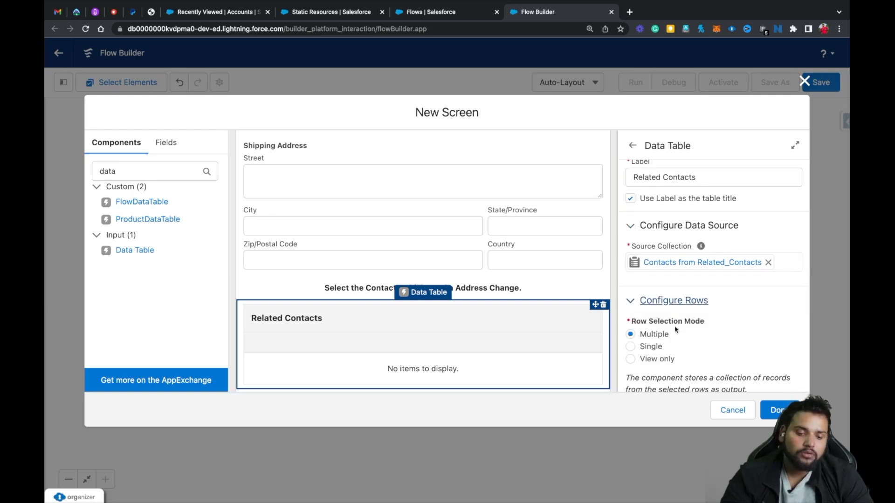
scroll(689, 325, down, 4)
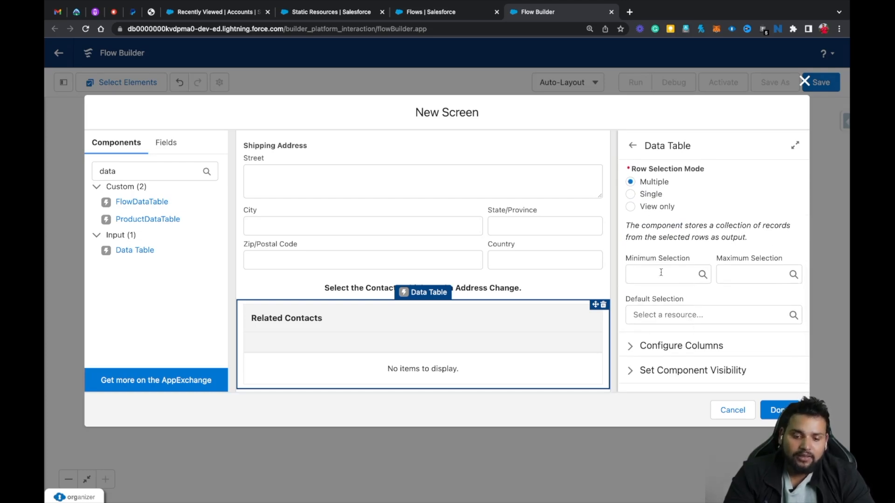
scroll(661, 272, down, 1)
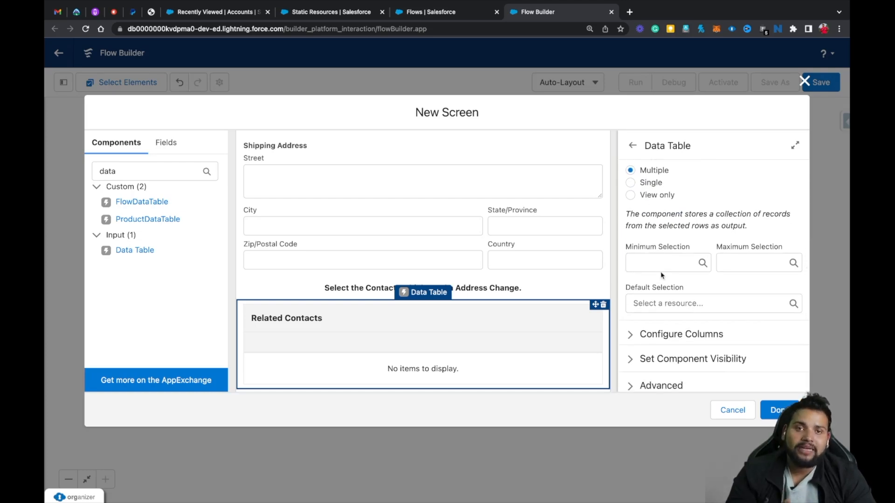
click(659, 268)
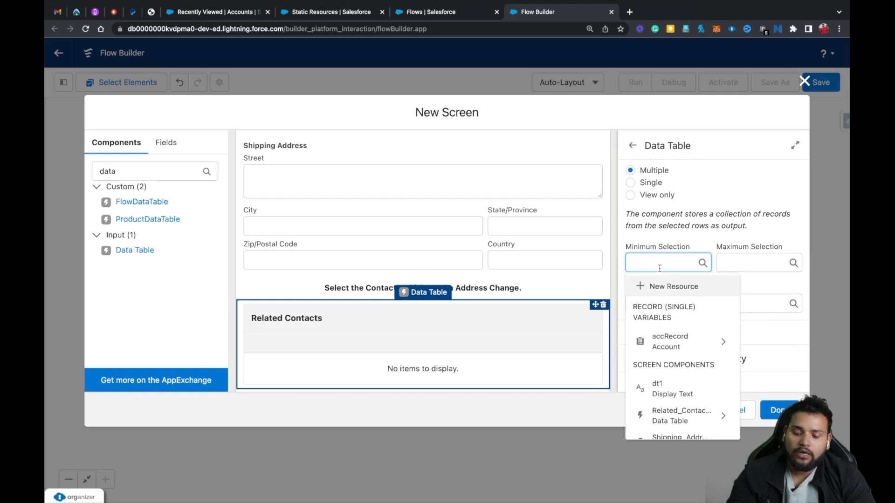
text(1)
click(710, 236)
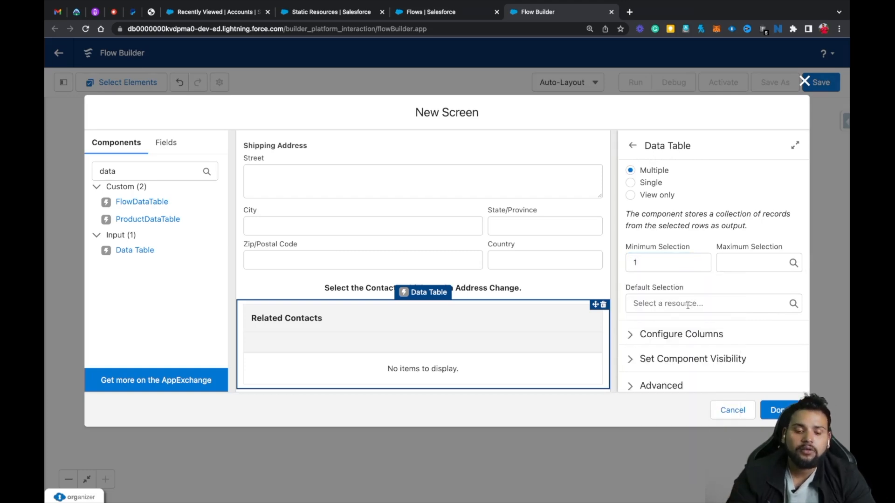
Add a Full Name column to the data table using Name as its source field
scroll(688, 304, down, 1)
click(630, 330)
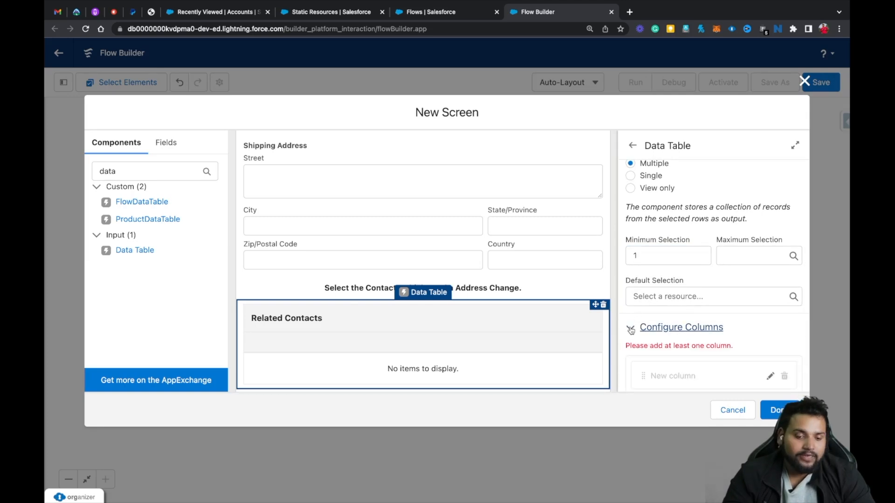
scroll(746, 289, down, 2)
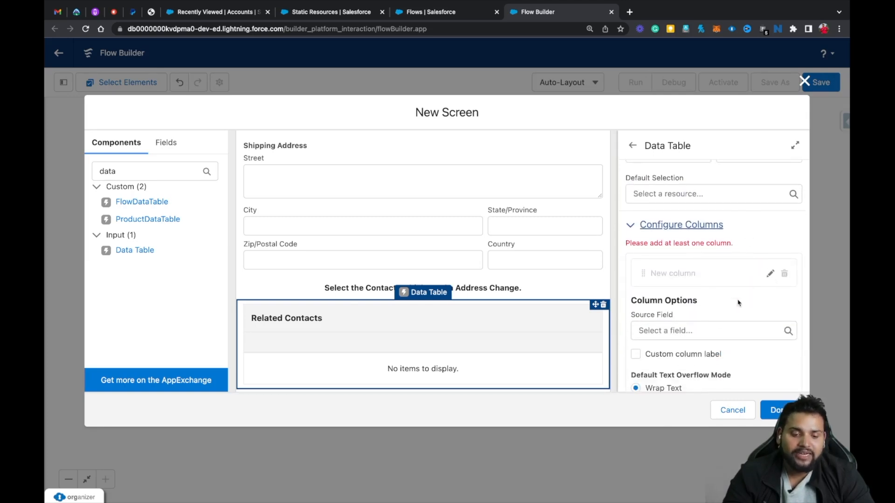
click(682, 332)
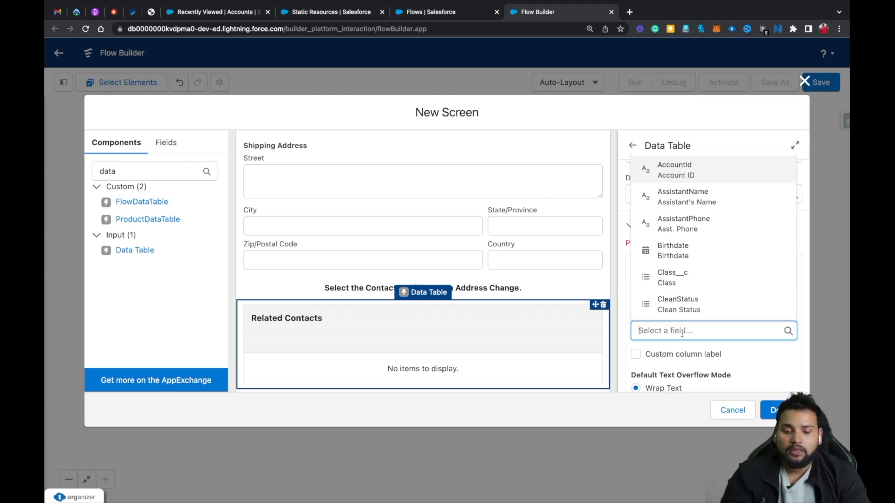
text(full)
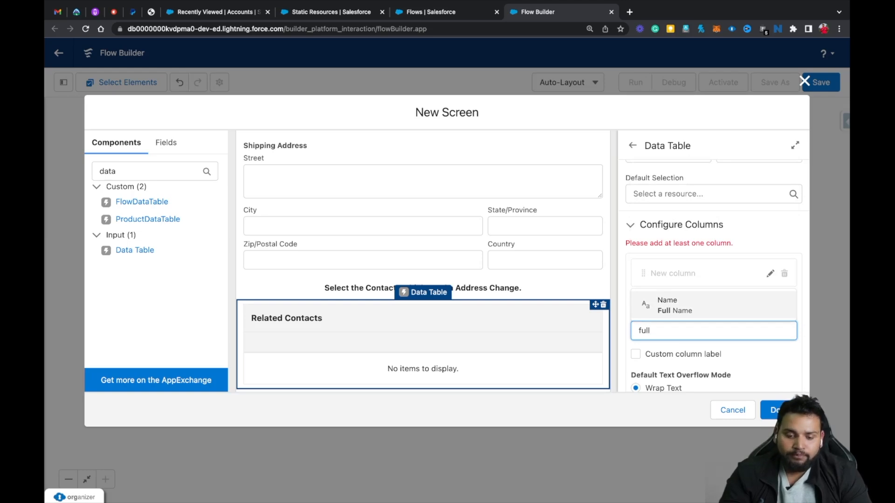
click(716, 300)
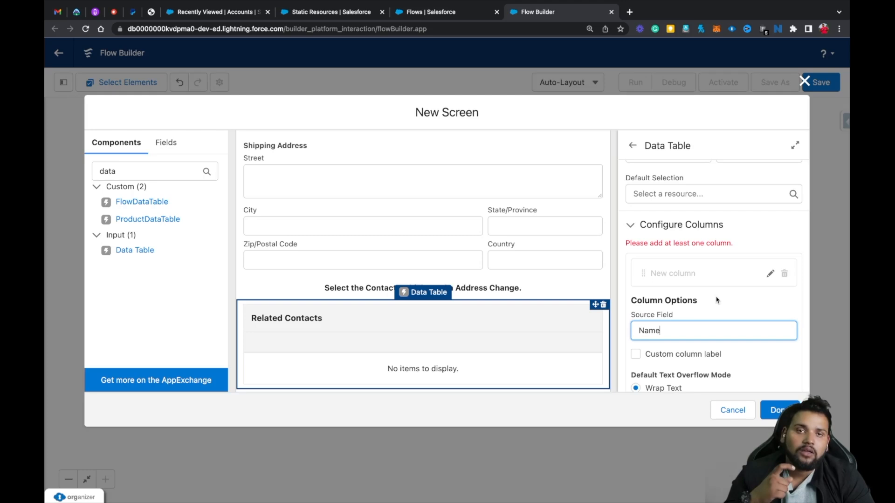
scroll(716, 299, down, 2)
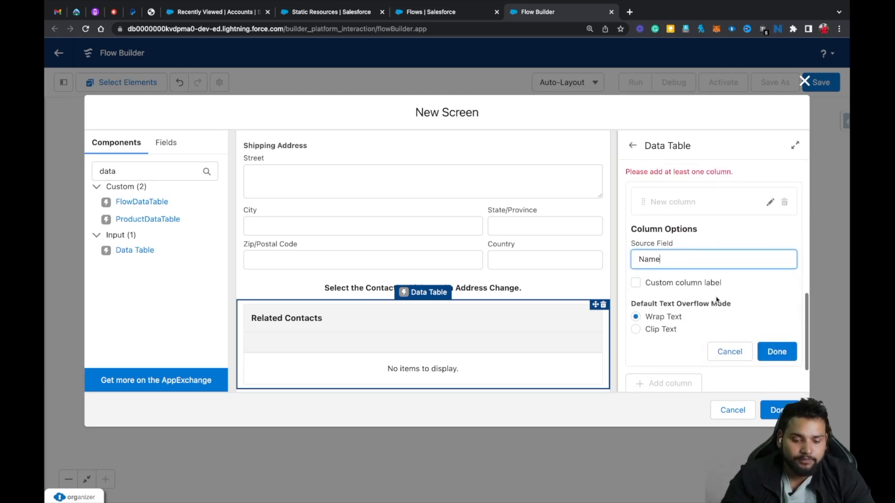
click(776, 351)
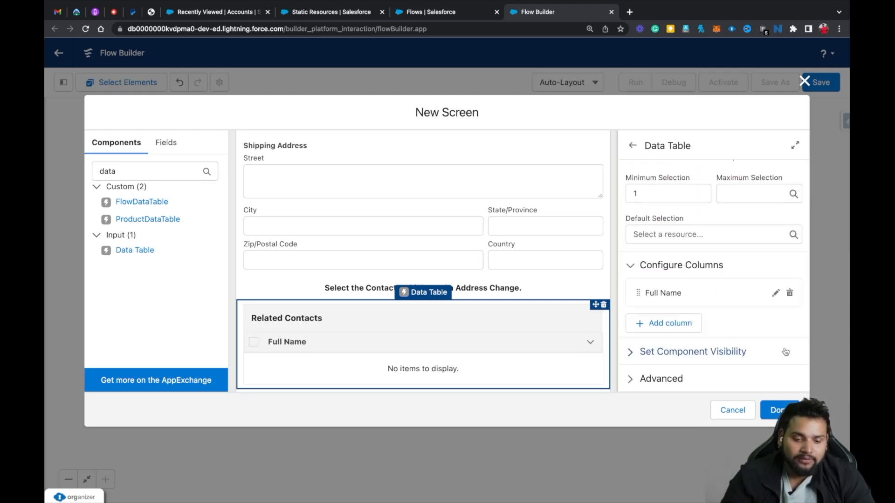
Add a second column to the data table with Email as its source field
click(661, 324)
scroll(659, 328, down, 2)
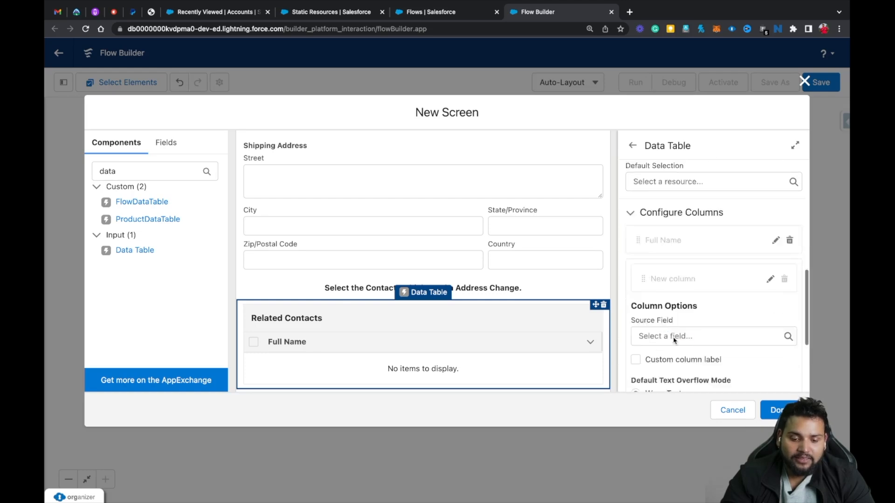
click(659, 288)
text(email)
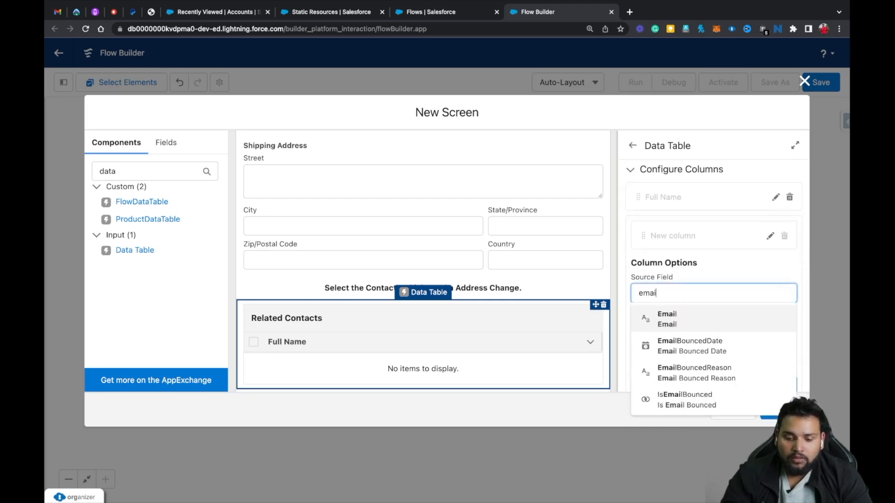
click(681, 318)
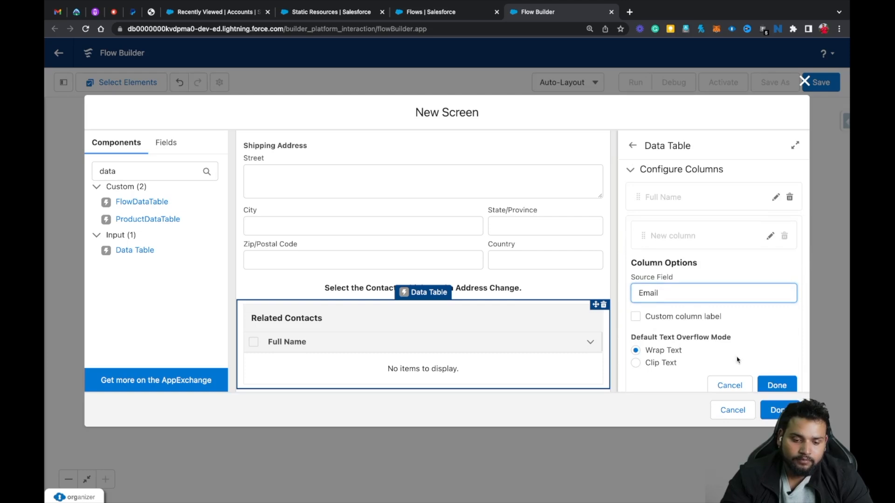
click(777, 385)
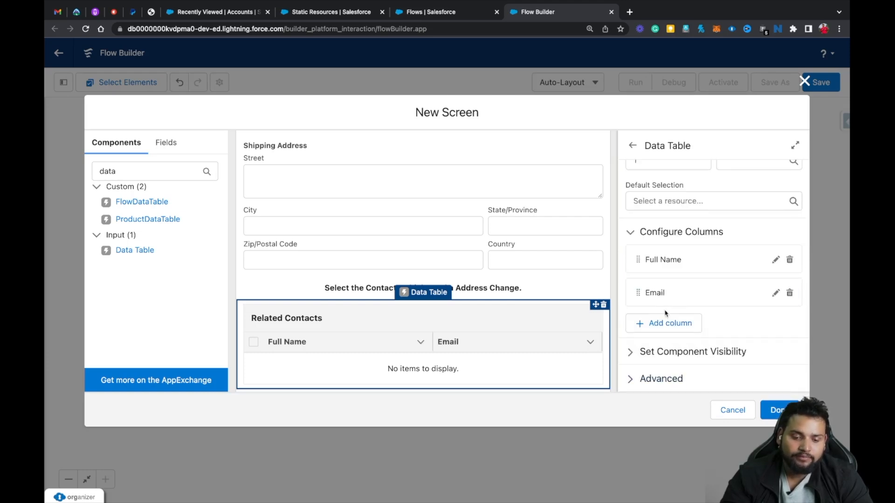
Try to add a third data table column with MailingAddress as the source field and finish the screen
click(654, 321)
scroll(655, 325, down, 3)
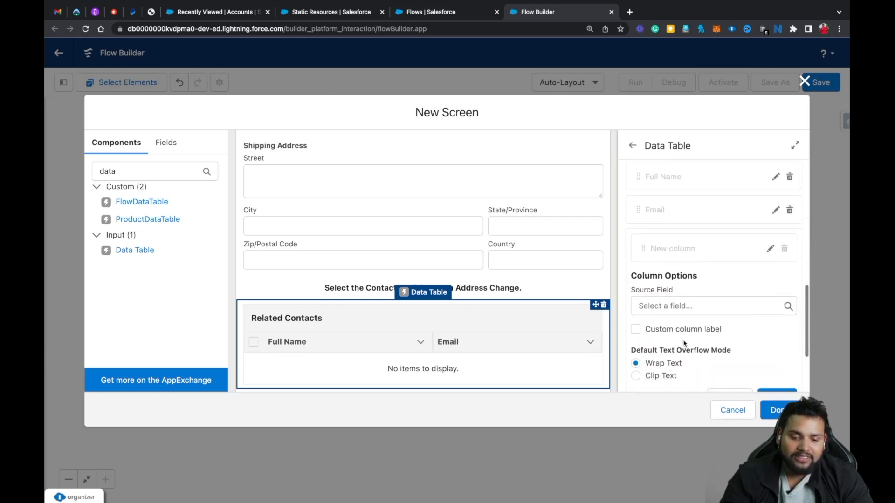
click(651, 305)
text(mailin)
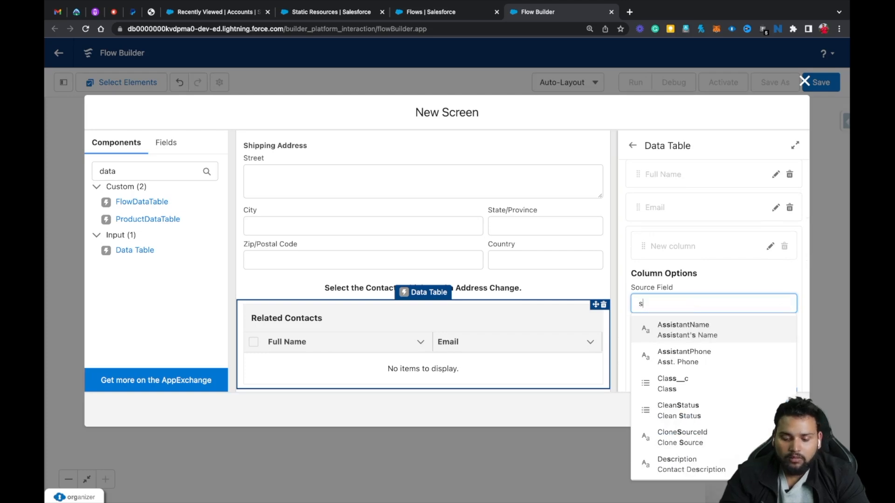
click(699, 332)
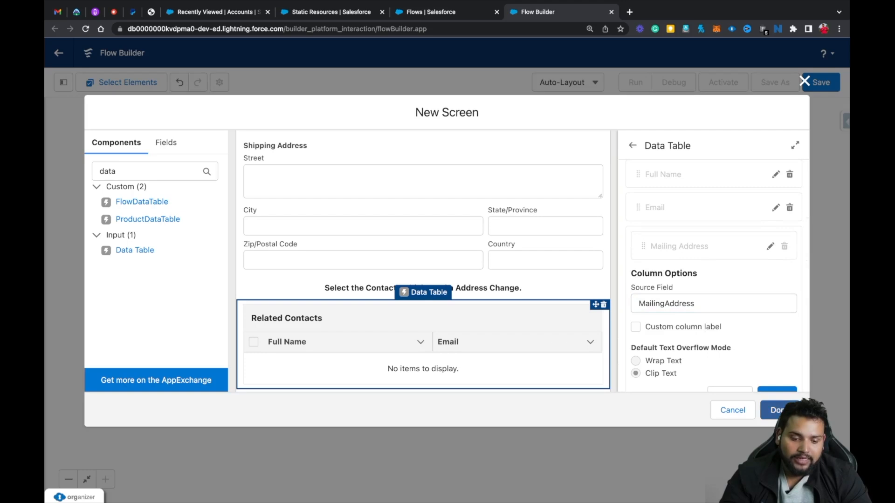
click(780, 410)
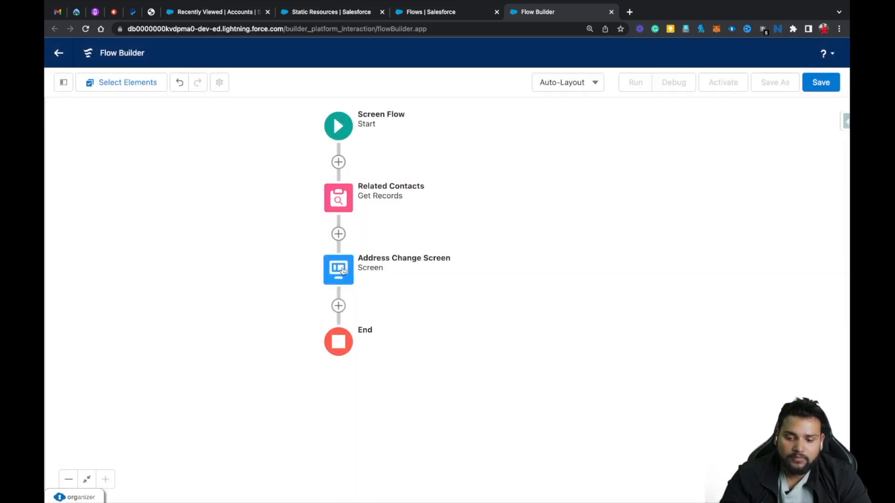
Reopen the Address Change Screen element for editing and open the column configuration of its data table
click(343, 270)
click(329, 388)
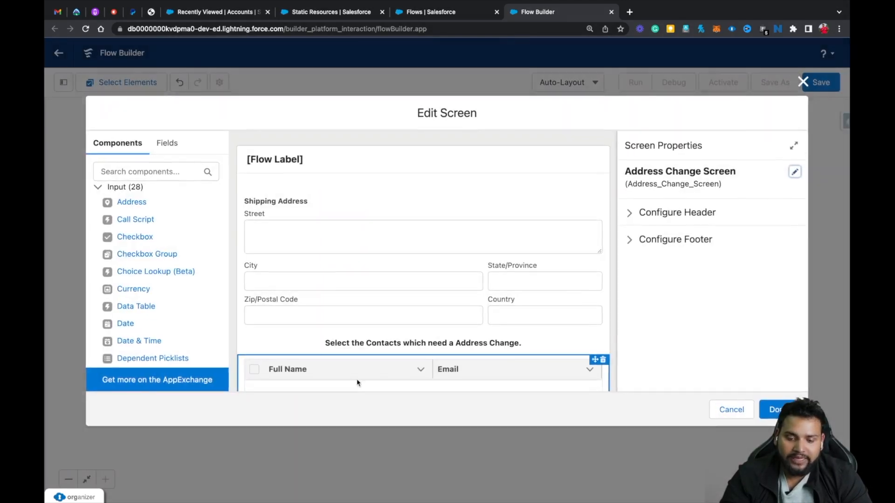
scroll(471, 322, down, 2)
click(471, 326)
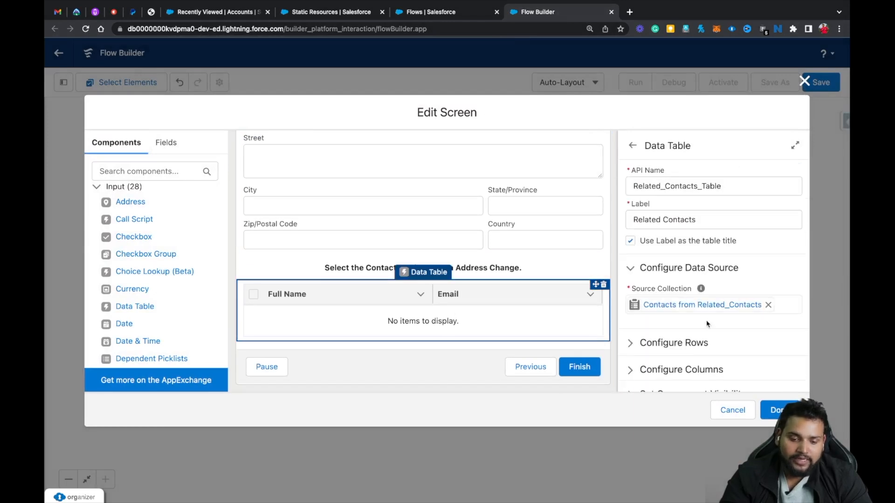
scroll(703, 322, down, 1)
click(674, 315)
scroll(633, 322, down, 3)
scroll(631, 321, down, 3)
click(631, 326)
scroll(633, 329, down, 3)
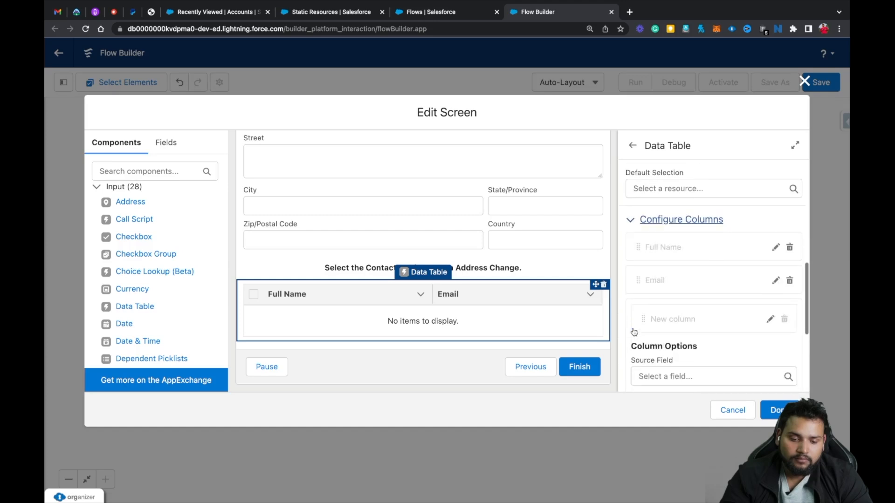
Set MailingAddress as the source field of the data table's new third column and confirm the column
scroll(633, 332, down, 1)
scroll(663, 298, down, 1)
click(663, 288)
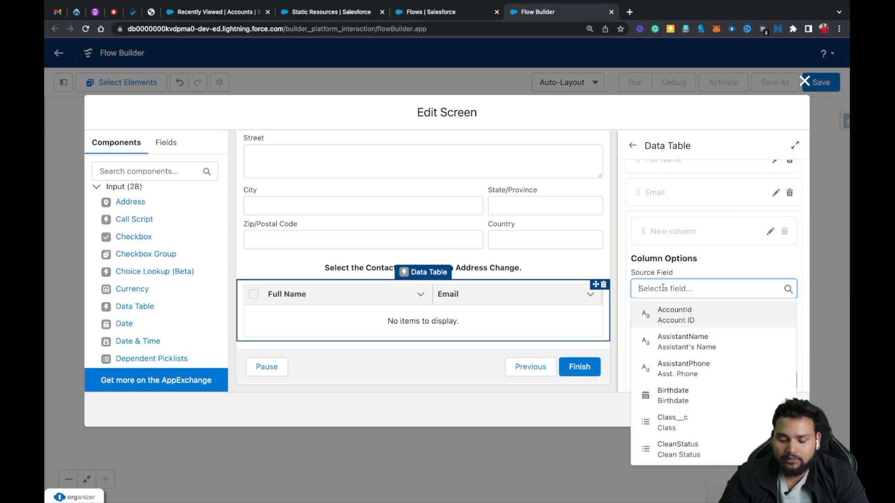
text(mail)
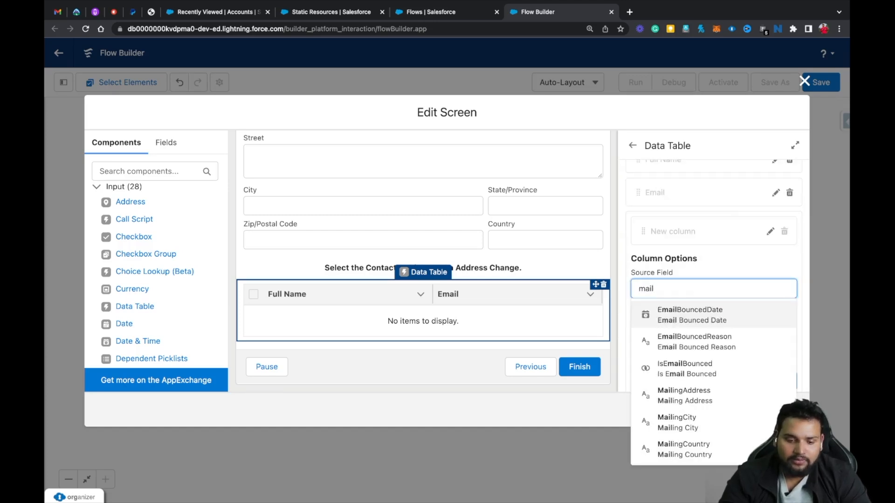
click(701, 317)
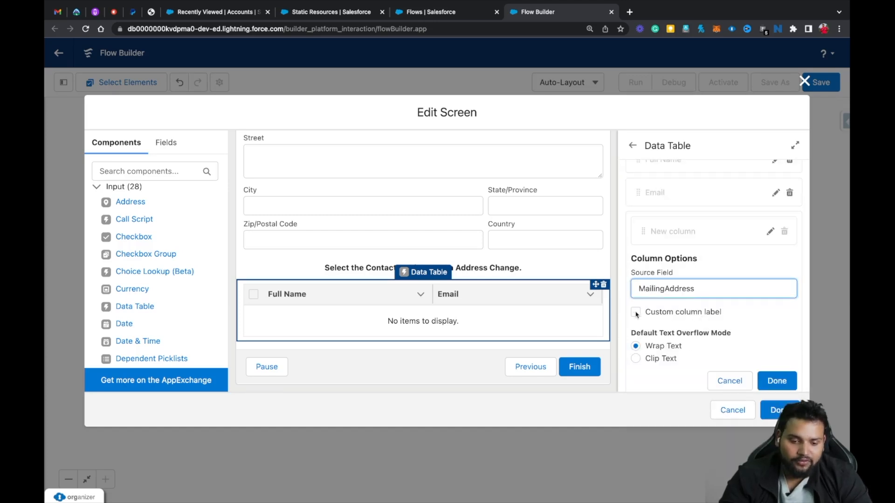
click(777, 382)
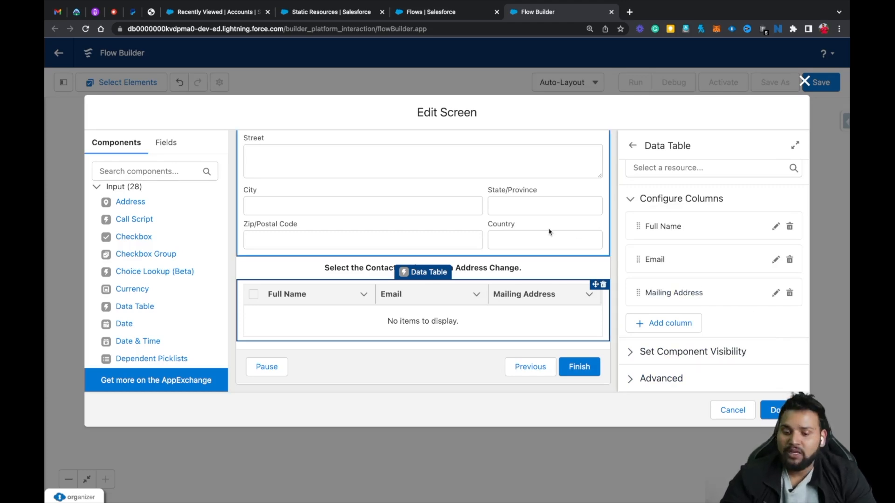
Review the address fields and data table on the Address Change Screen, and finish editing the screen
scroll(549, 232, up, 3)
scroll(549, 231, down, 1)
scroll(549, 232, down, 1)
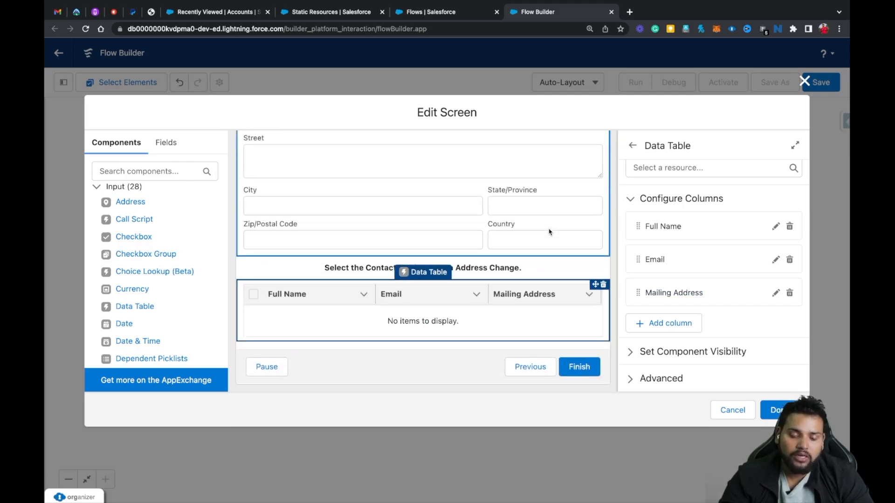
scroll(549, 232, up, 3)
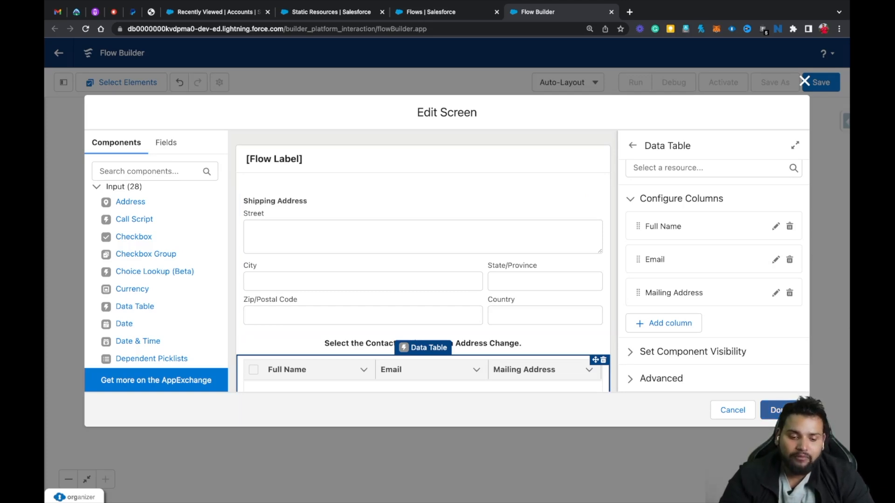
click(776, 410)
Save the flow with the label Quick Contact Address Change and the API name Quick_Contact_Address_Change
click(820, 82)
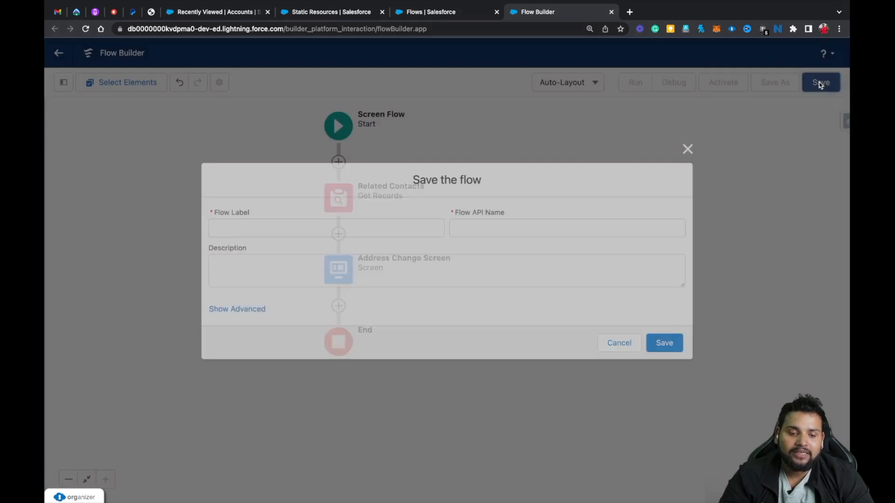
click(345, 230)
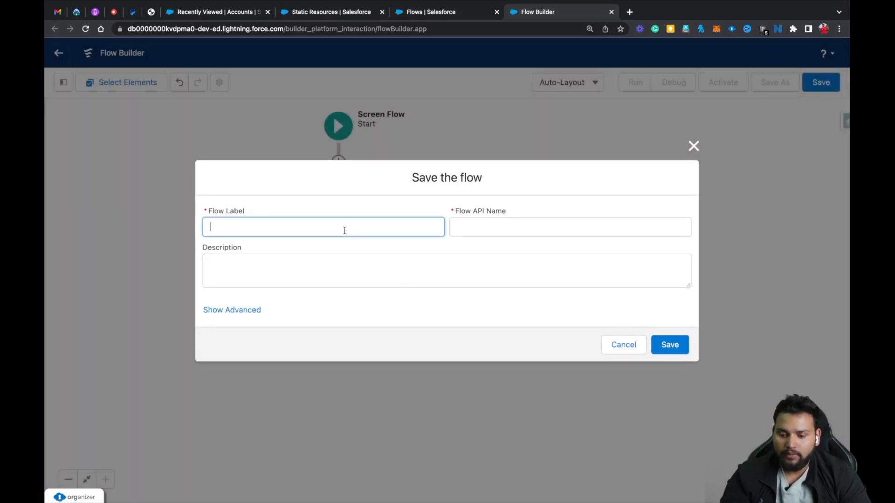
text(Quick Contact A)
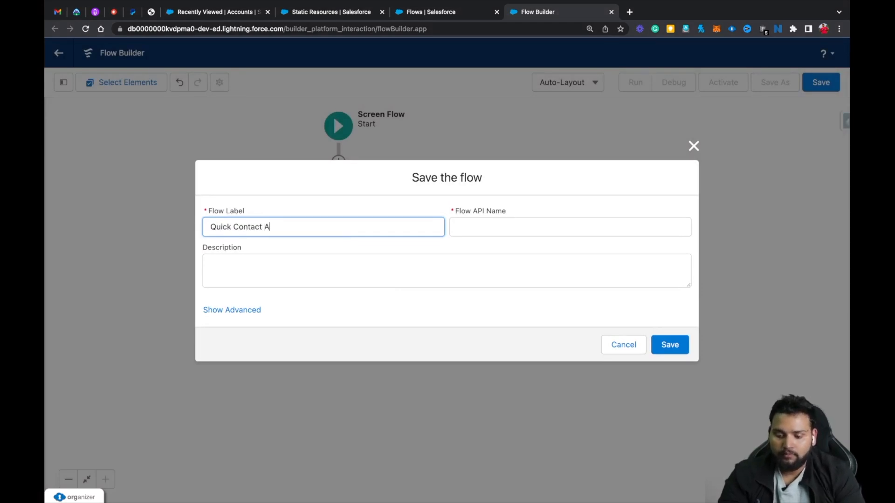
text(ddress Change)
click(488, 230)
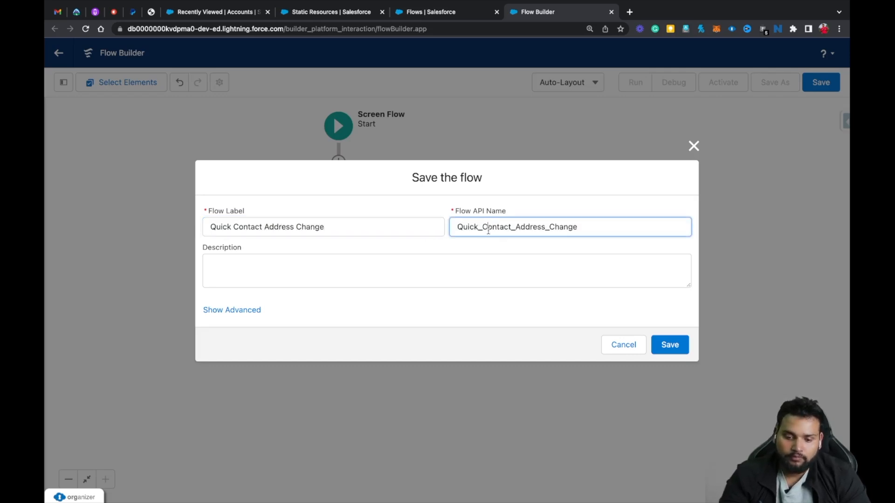
click(670, 345)
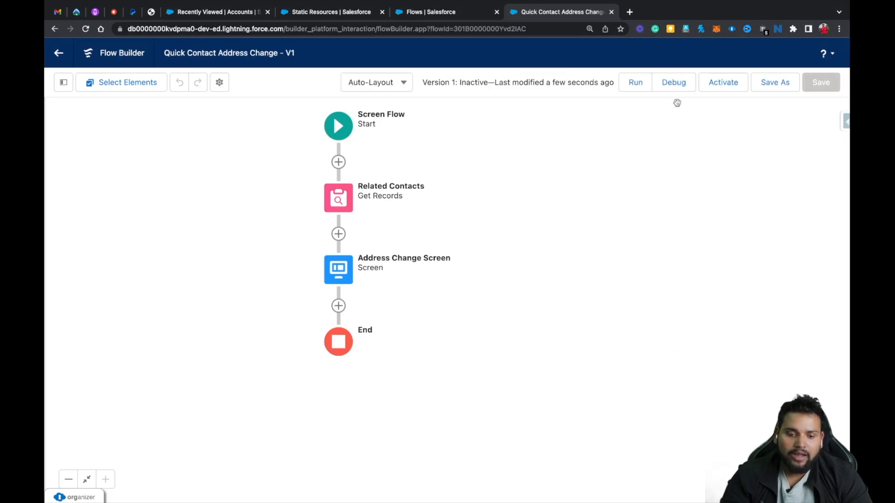
Run the flow in debug mode with the Edge Communications account as the accRecord input
click(675, 86)
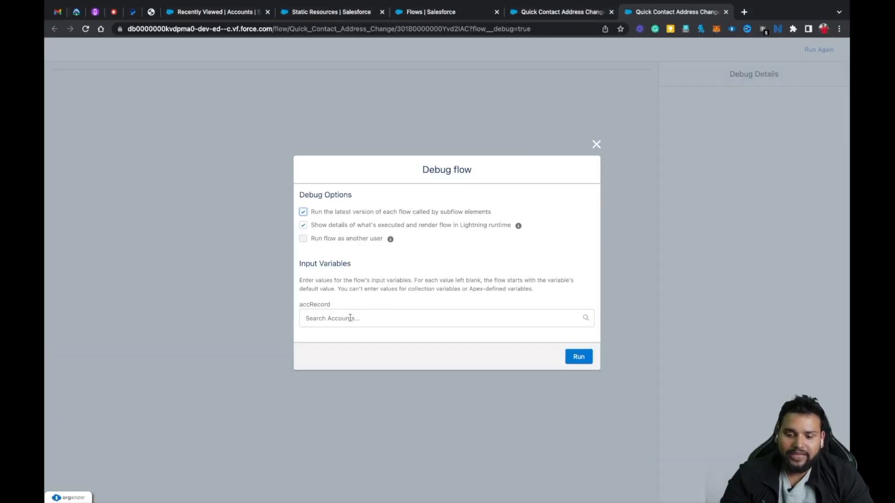
click(349, 318)
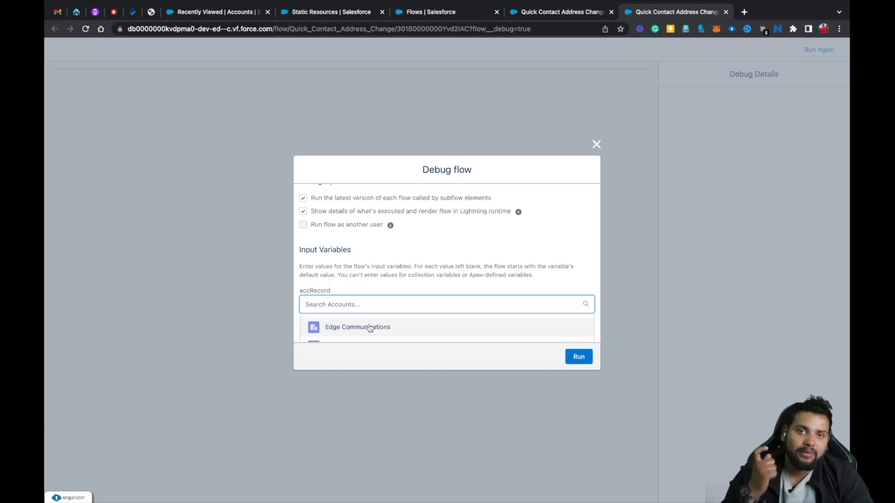
click(370, 328)
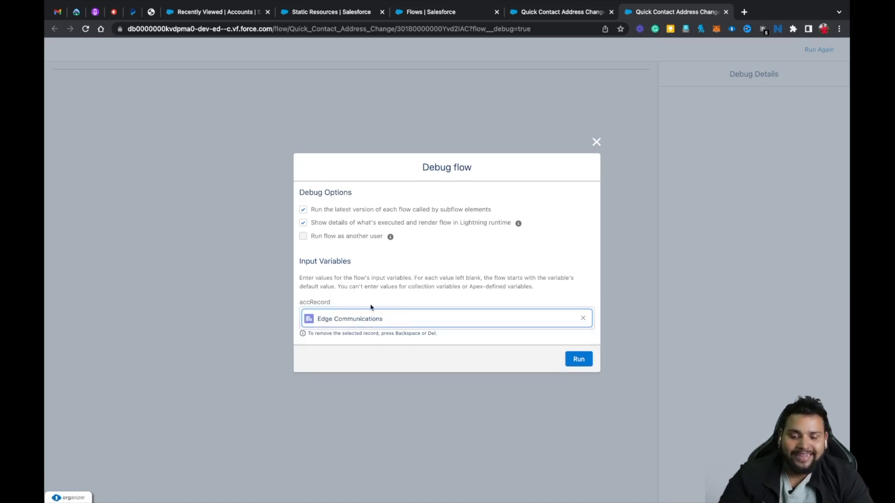
click(580, 360)
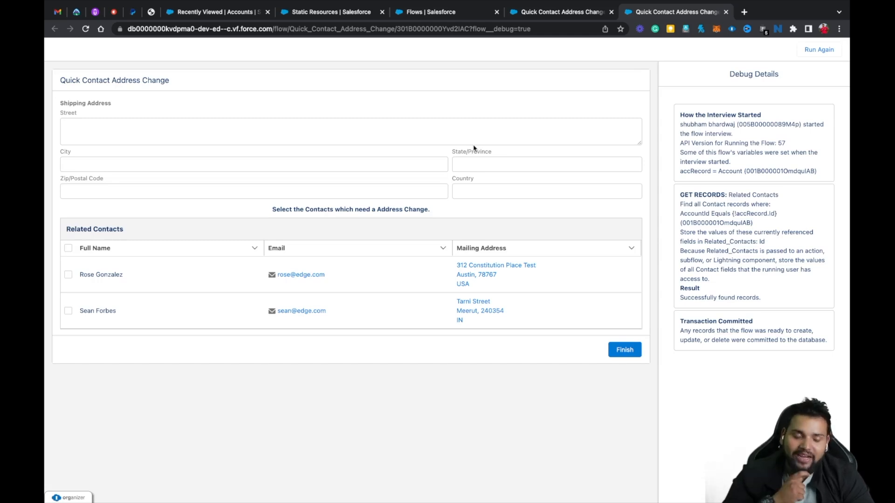
Add a two-column Section at the top of the Address Change Screen and move the shipping address component into its first column
click(583, 14)
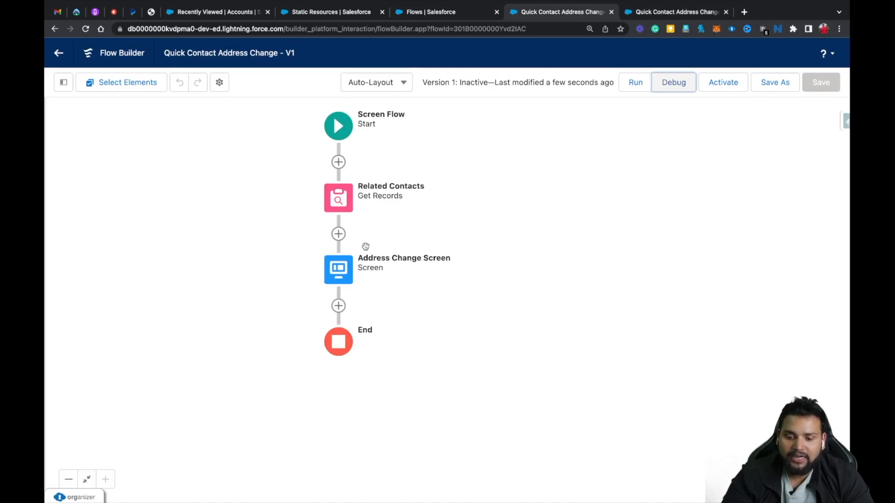
double_click(349, 268)
click(140, 172)
text(section)
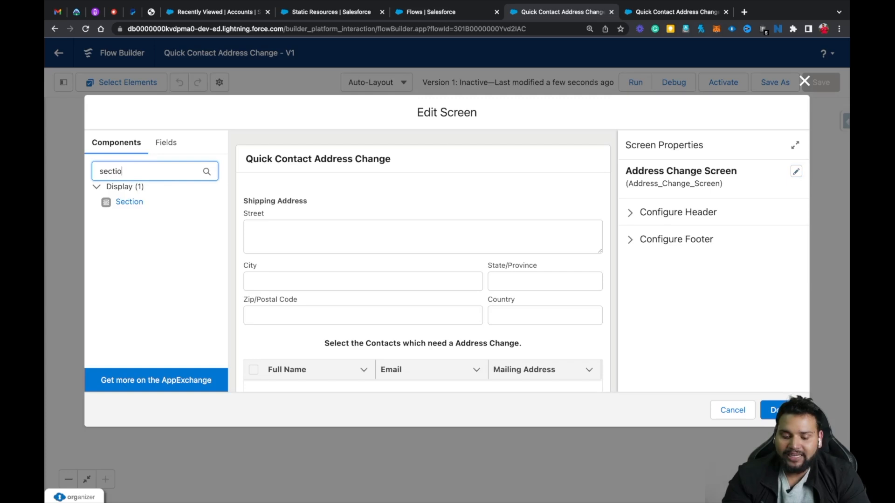
click(142, 203)
drag(142, 203, 269, 198)
scroll(311, 207, down, 2)
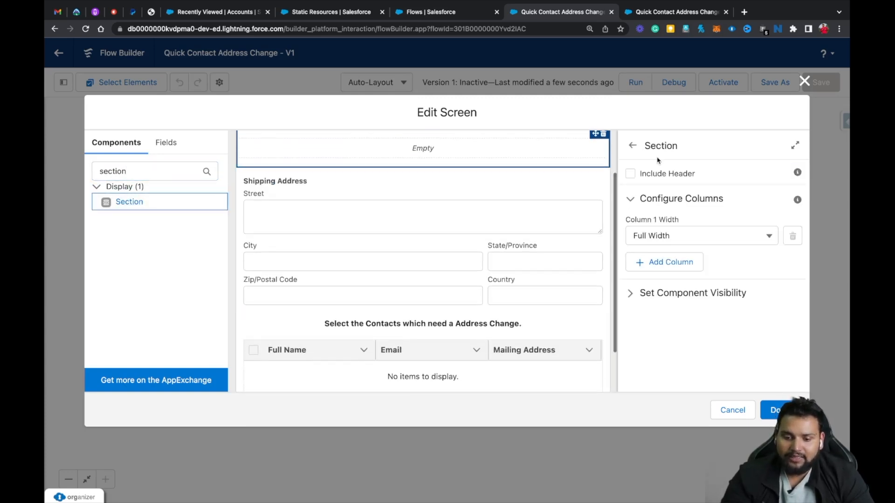
click(666, 264)
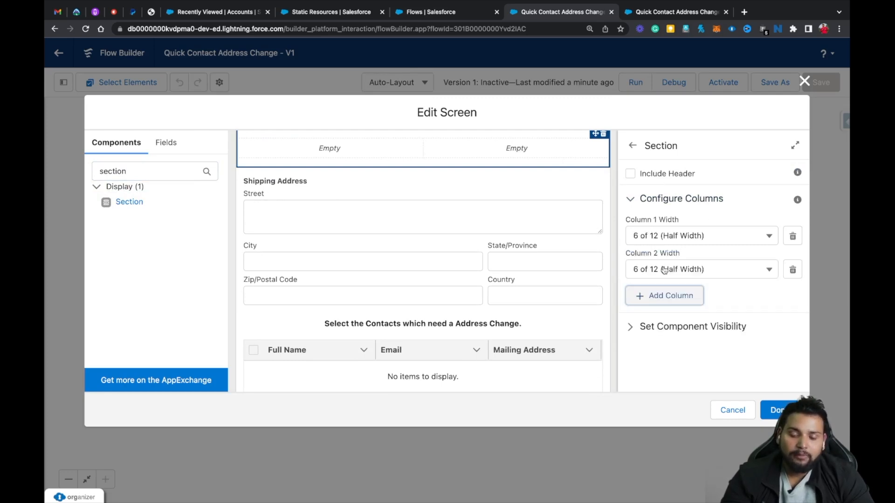
drag(372, 195, 328, 149)
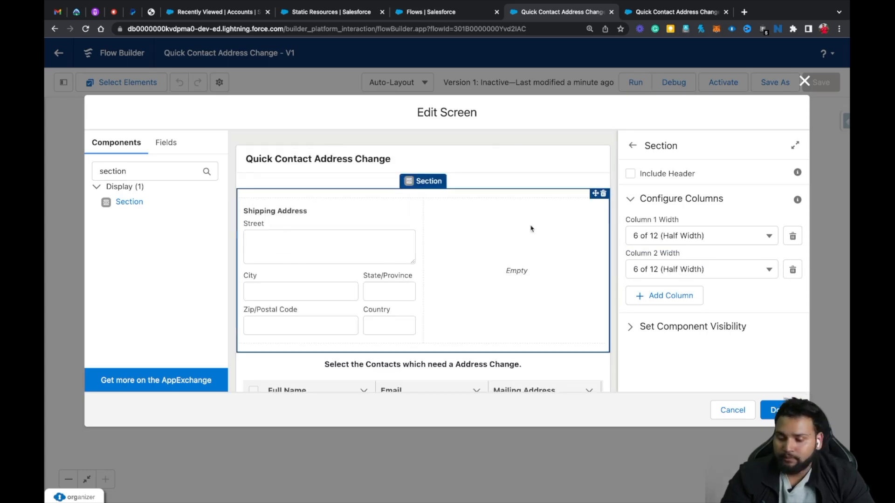
Place a Display Image component in the empty second column of the section
click(150, 171)
key(BackSpace)
key(BackSpace)
key(BackSpace)
key(BackSpace)
key(BackSpace)
key(BackSpace)
key(BackSpace)
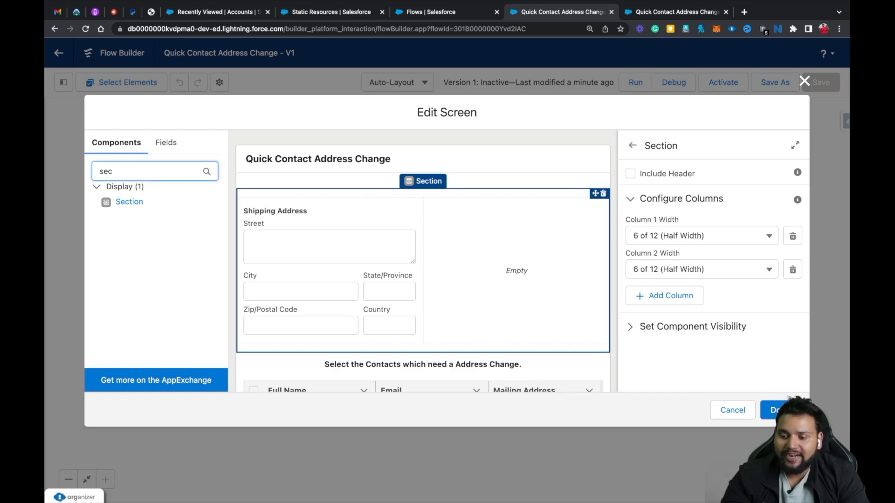
text(image)
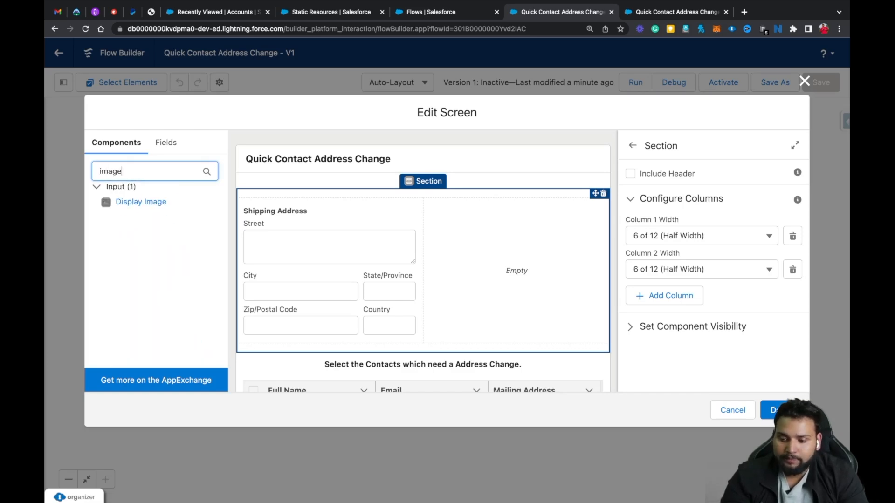
drag(142, 206, 497, 264)
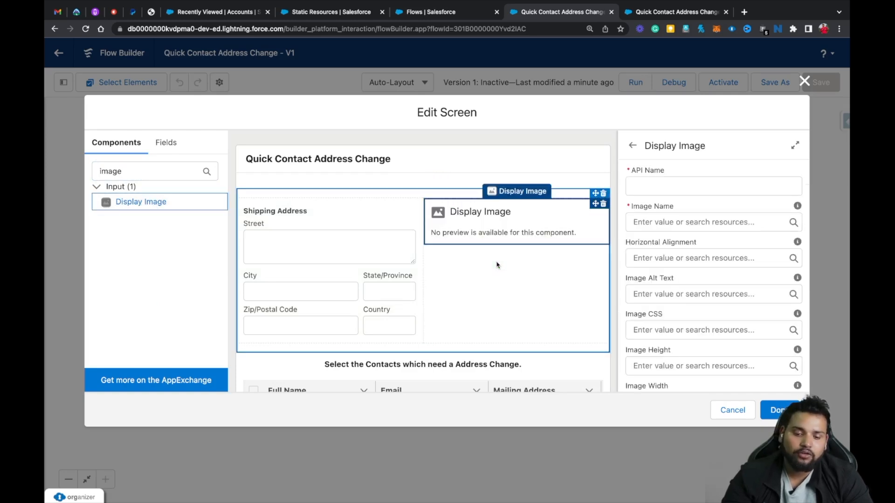
Set the Display Image component's API name to image and its image name to img1
click(648, 183)
text(im)
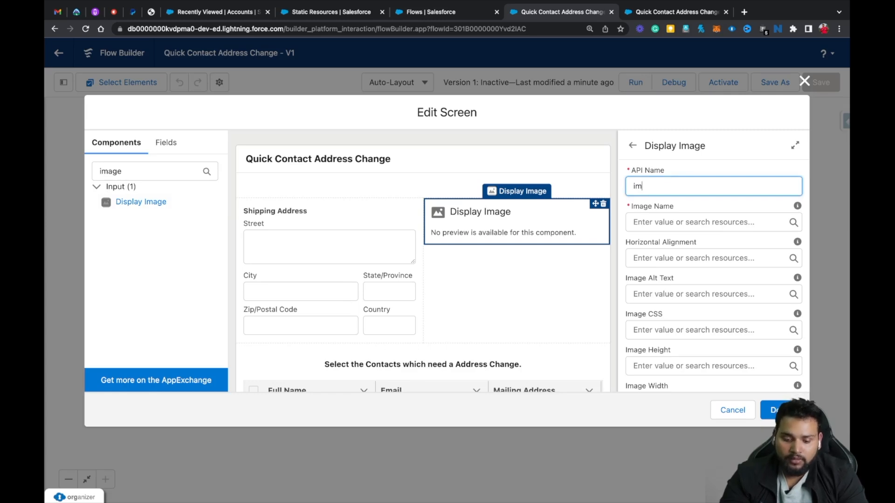
key(BackSpace)
text(image)
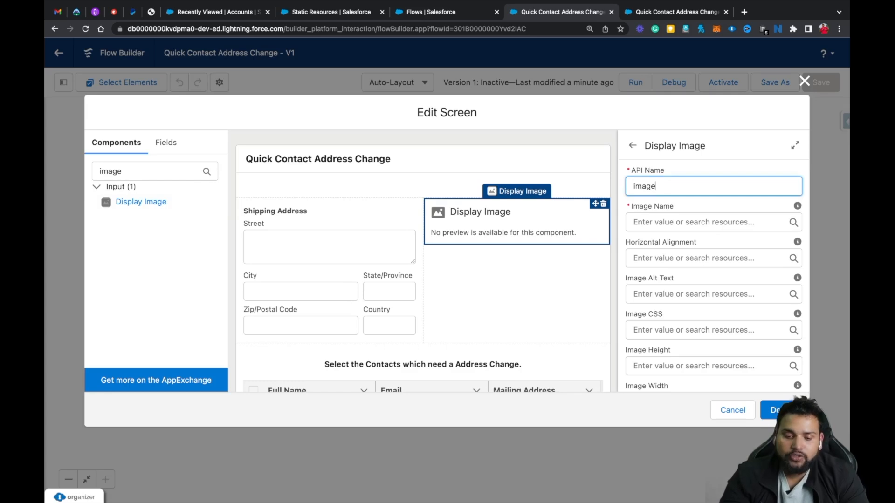
click(661, 220)
mouse_move(796, 208)
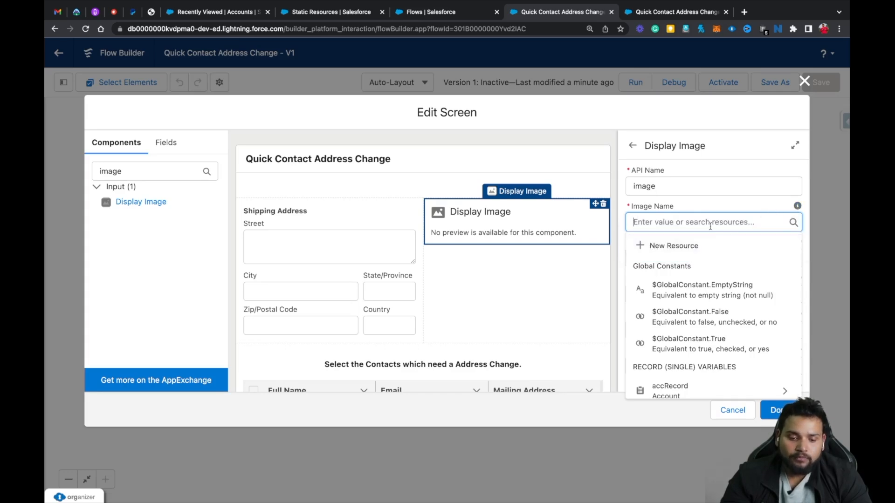
text(img1)
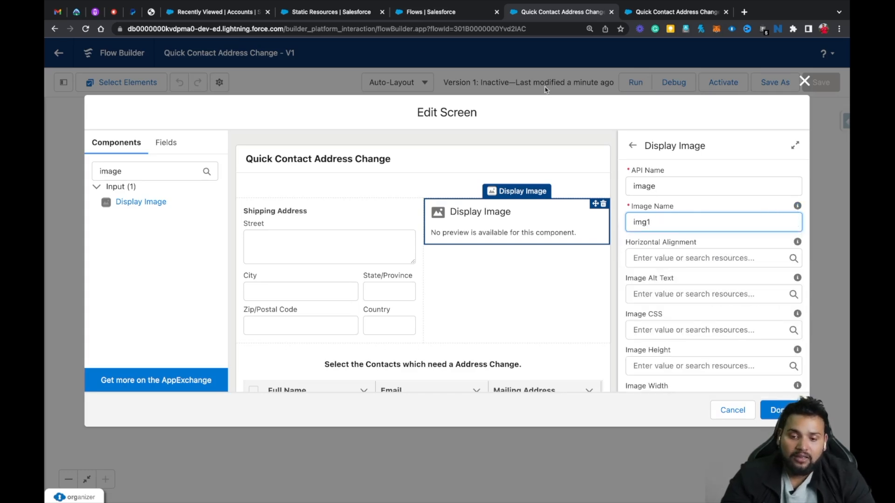
Check the name of the image's static resource in Setup and return to the screen being edited
click(320, 12)
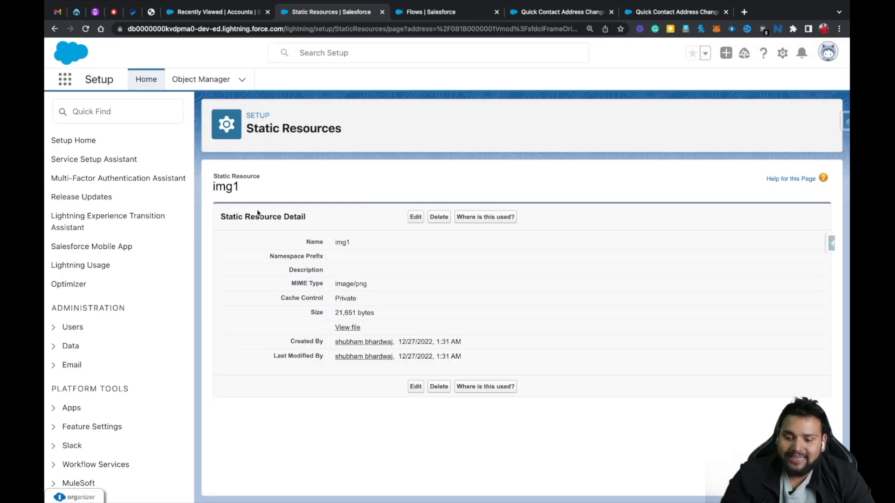
drag(244, 193, 213, 186)
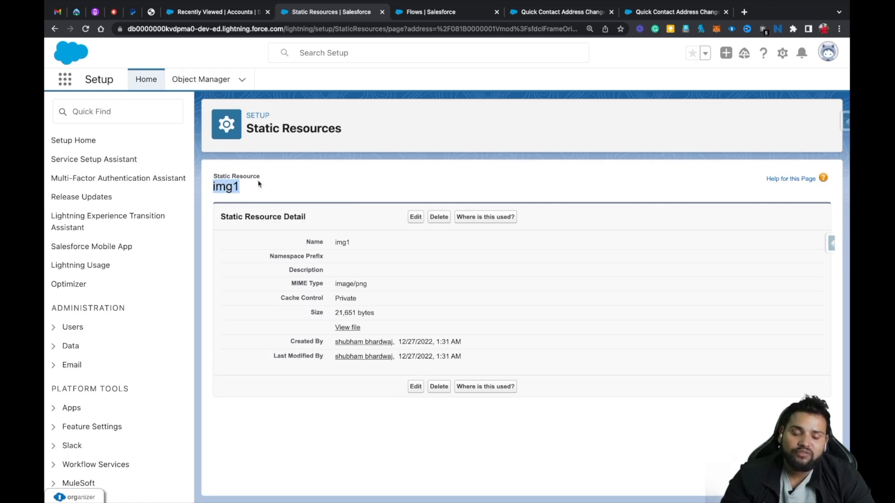
click(421, 12)
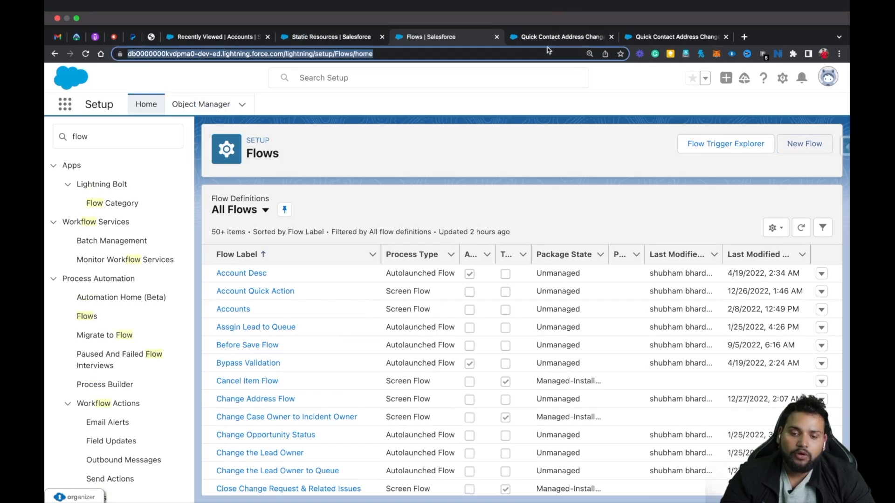
click(540, 12)
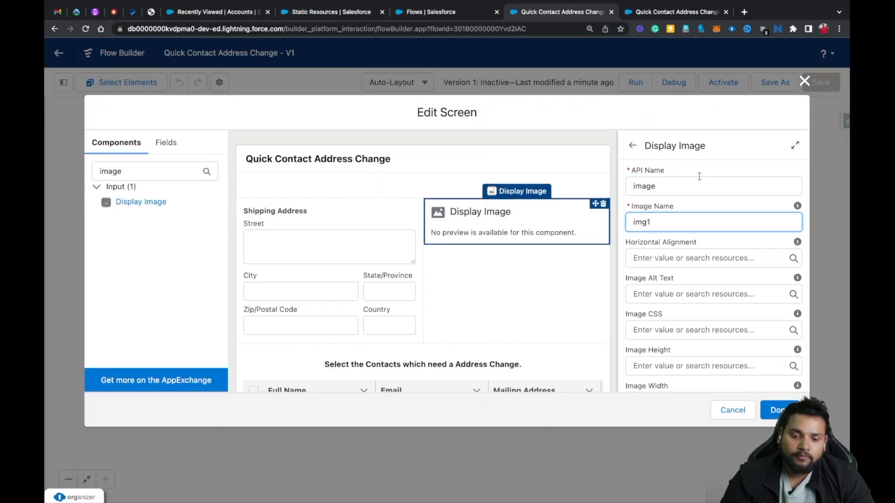
Set the height of the display image to 220
scroll(667, 276, down, 1)
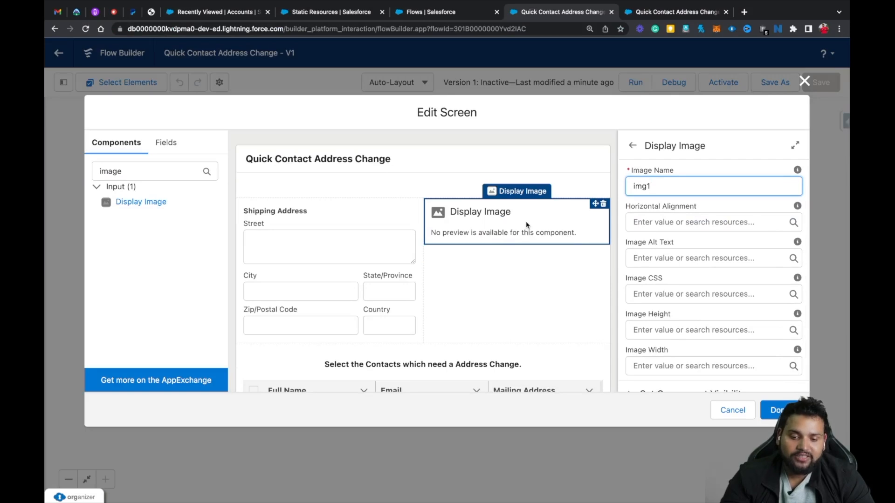
click(658, 332)
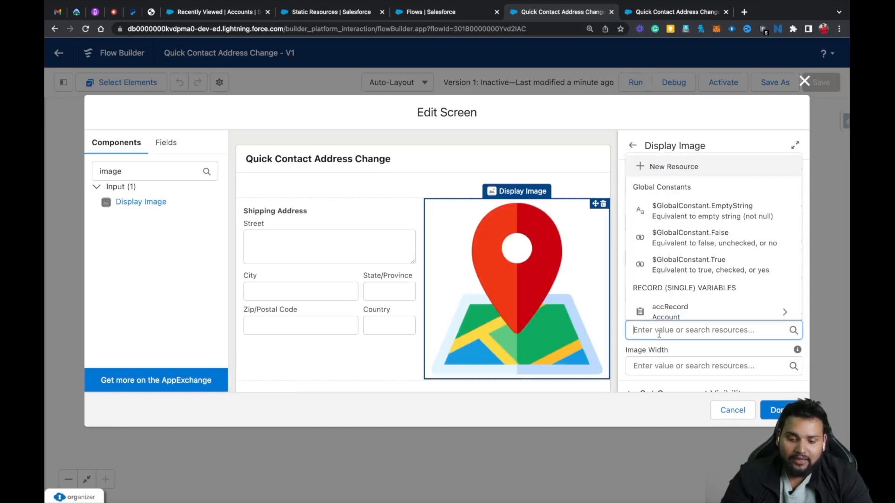
text(220)
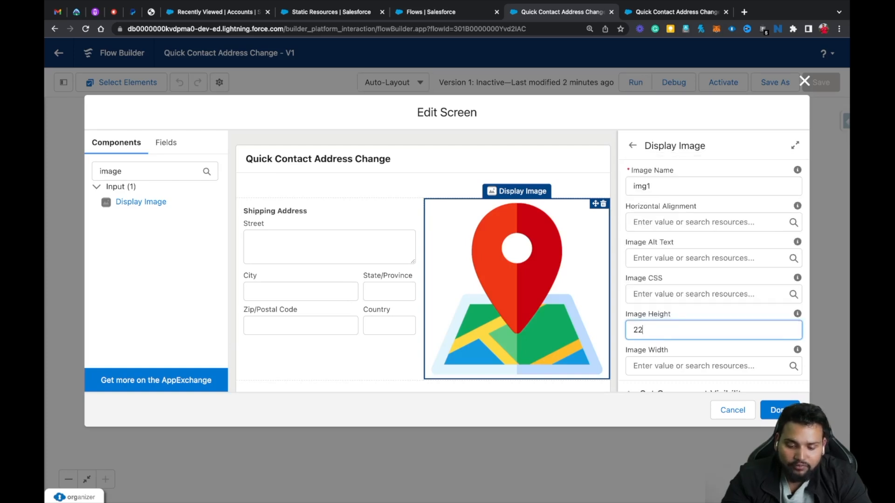
click(683, 314)
Try a width of 200 for the display image and clear the width value again
scroll(683, 313, down, 2)
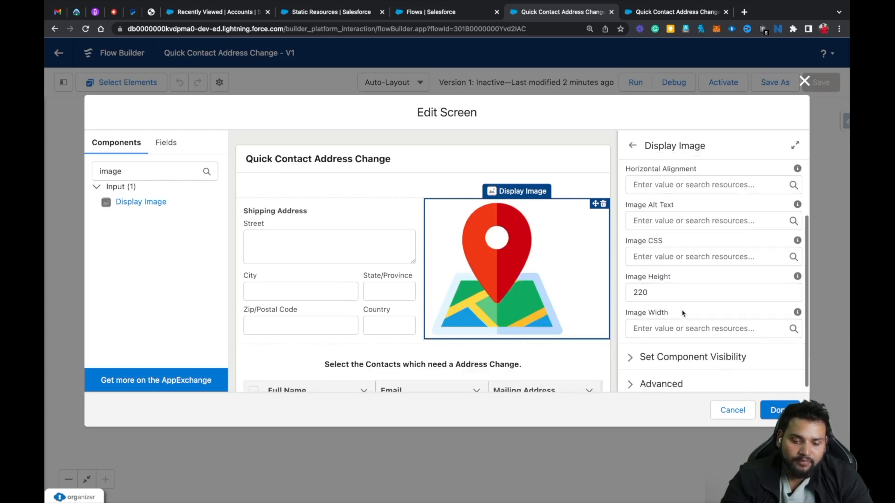
click(653, 329)
text(200)
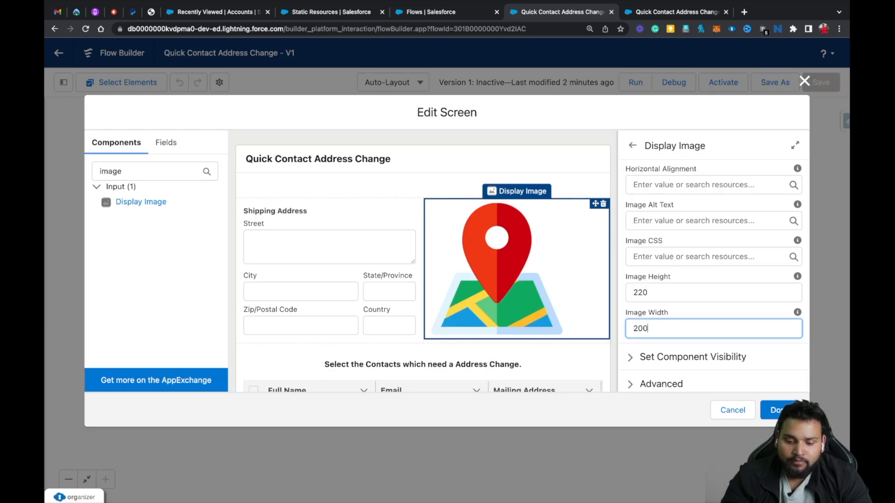
click(689, 312)
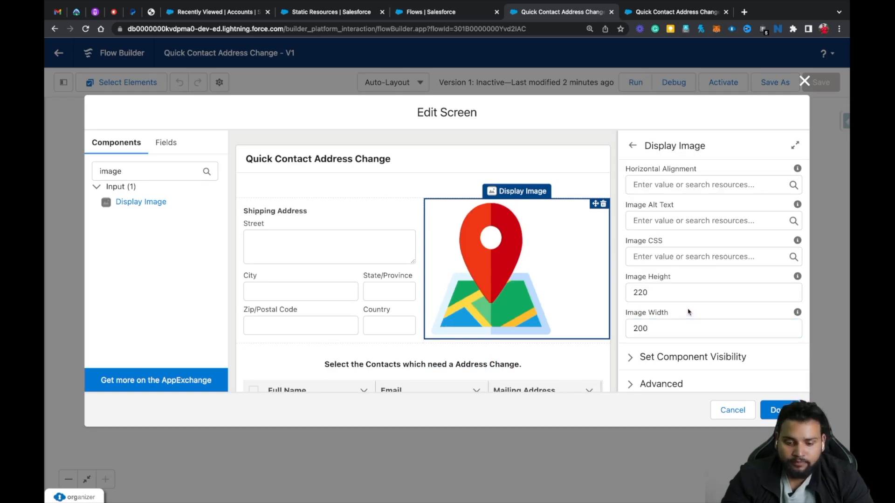
click(667, 325)
key(BackSpace)
key(BackSpace)
key(BackSpace)
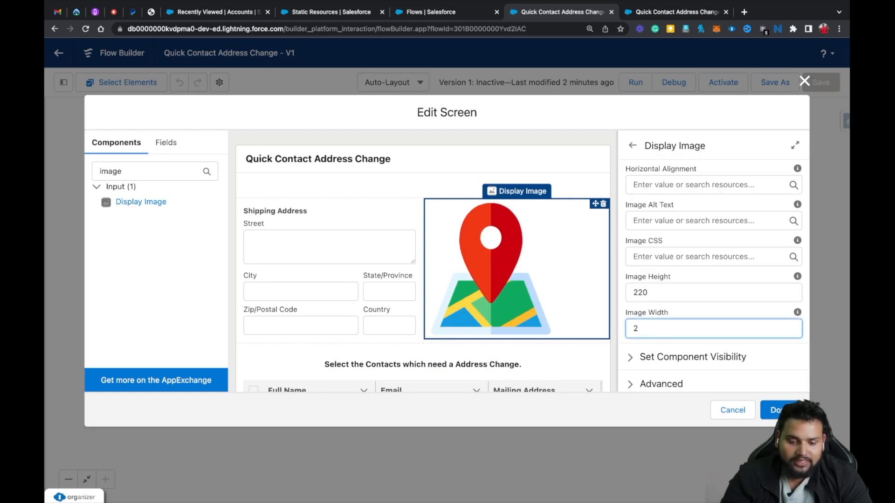
click(737, 148)
Set the display image's horizontal alignment to center
scroll(736, 148, up, 1)
click(699, 210)
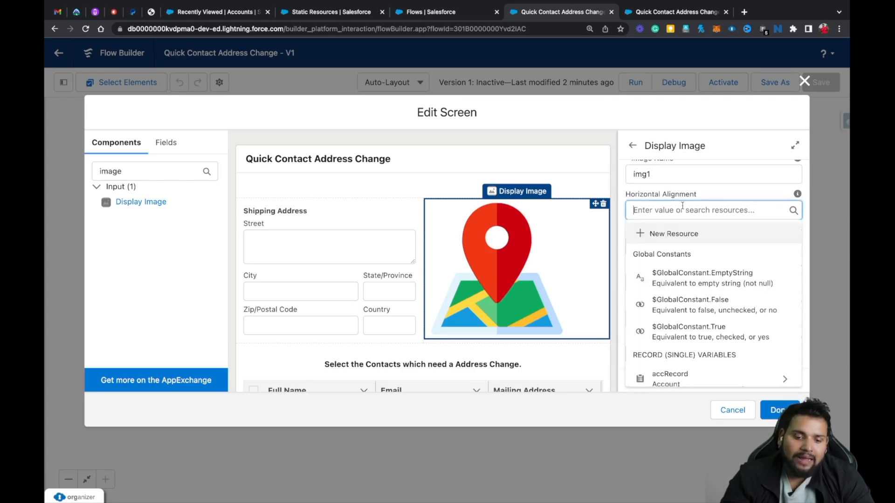
text(center)
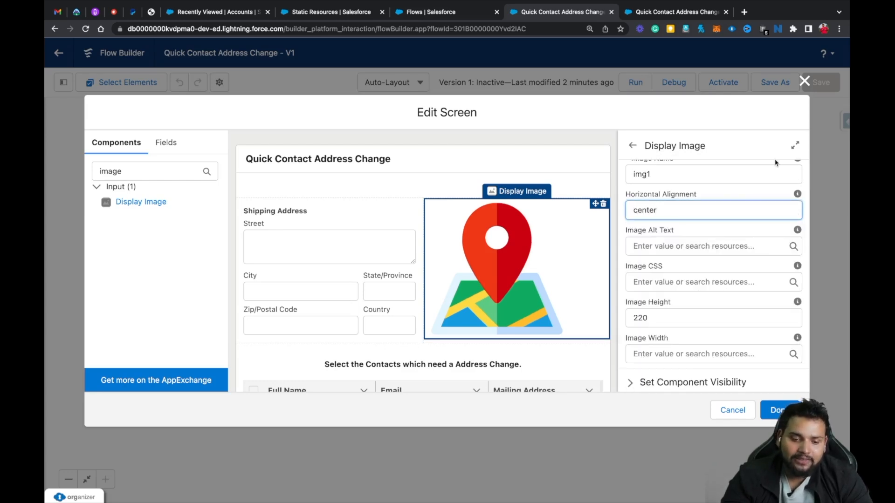
click(750, 197)
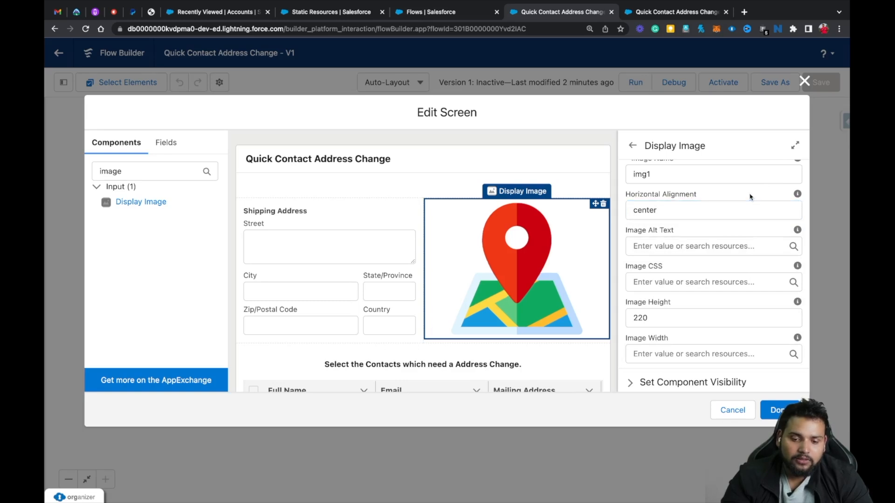
Review the screen preview, finish editing the Address Change Screen, and save the flow
scroll(500, 234, down, 3)
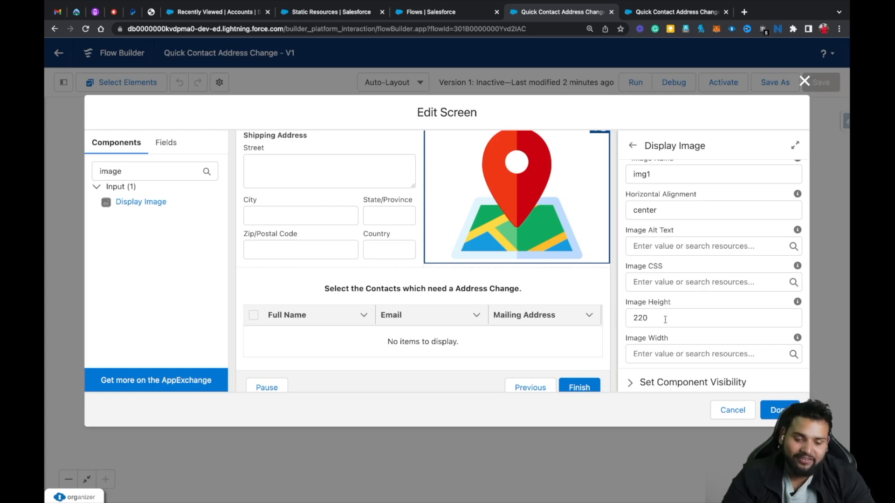
click(775, 409)
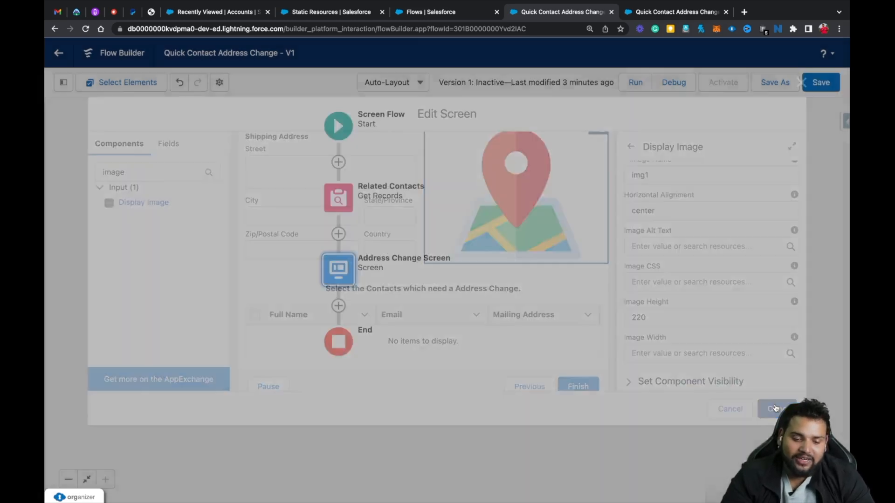
click(816, 87)
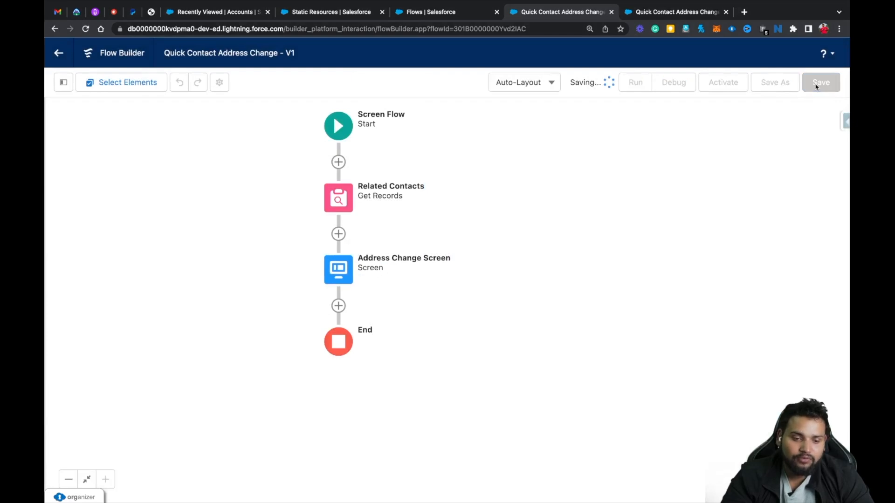
Debug the saved flow with Edge Communications as the accRecord input, close the old debug page, and return to the flow canvas
click(676, 88)
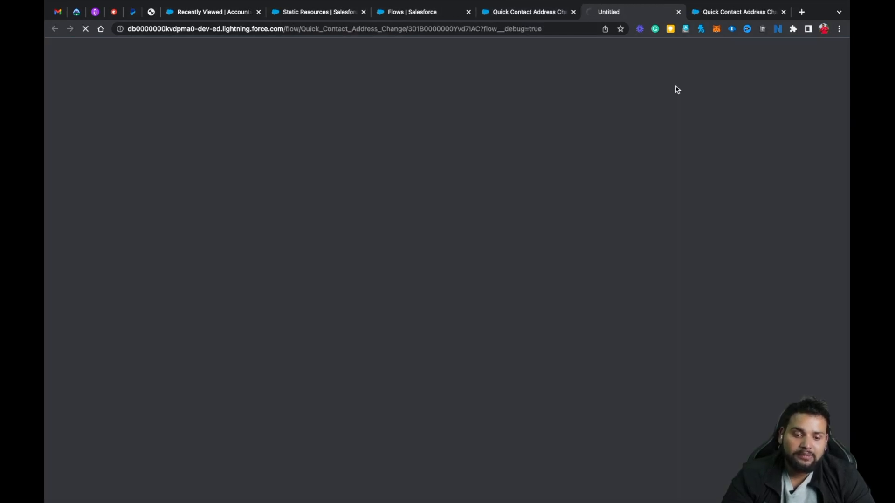
click(784, 12)
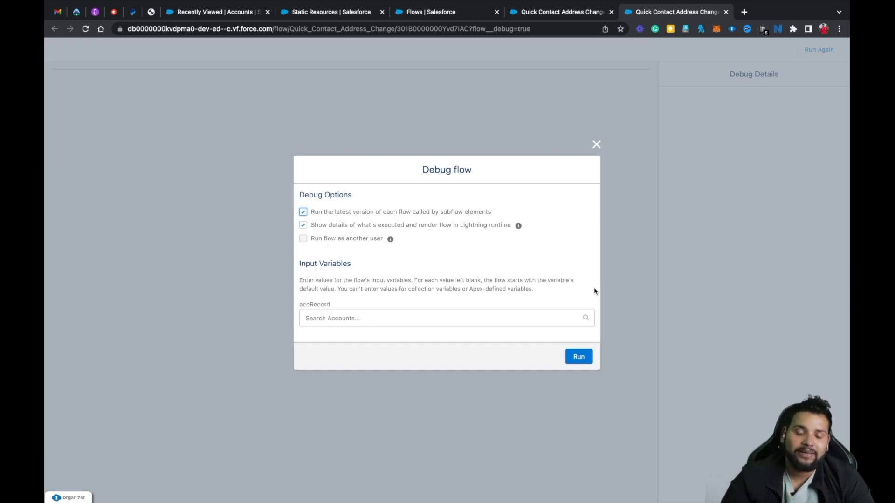
click(361, 318)
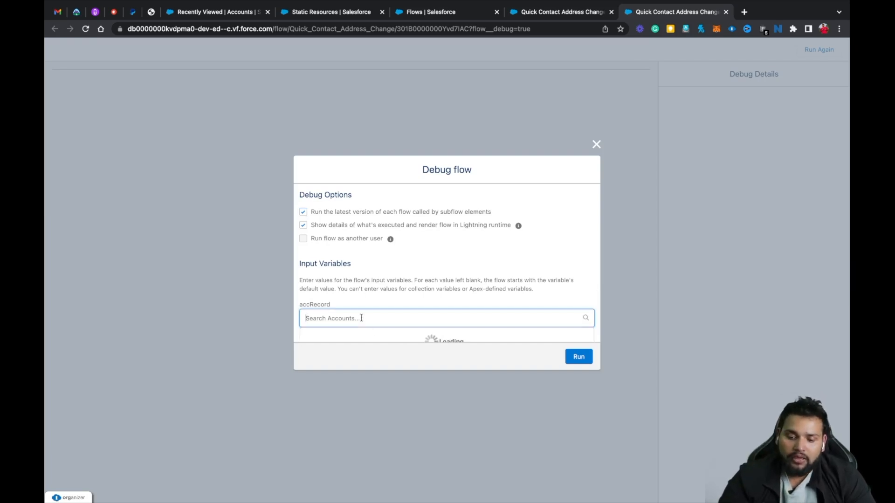
scroll(360, 309, down, 3)
click(344, 283)
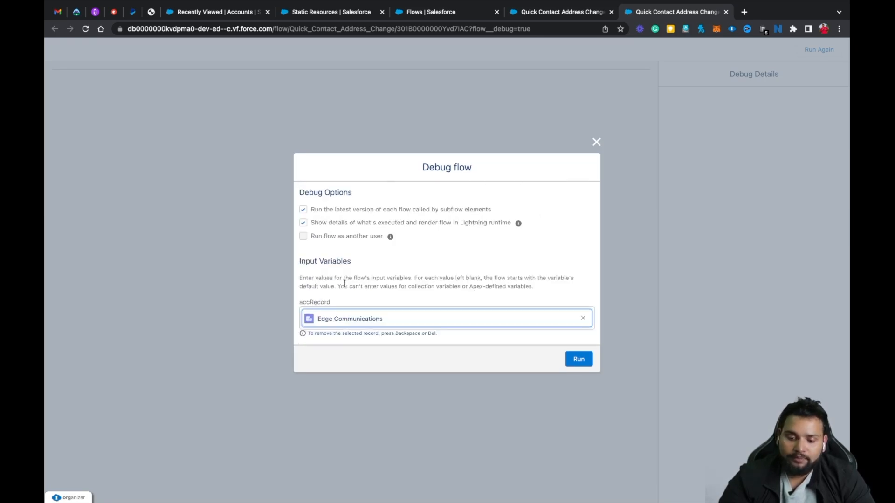
click(578, 357)
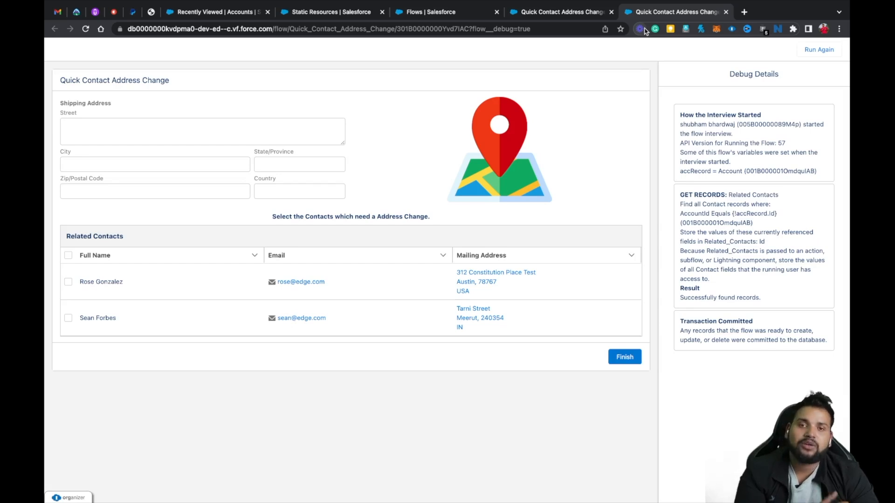
click(569, 13)
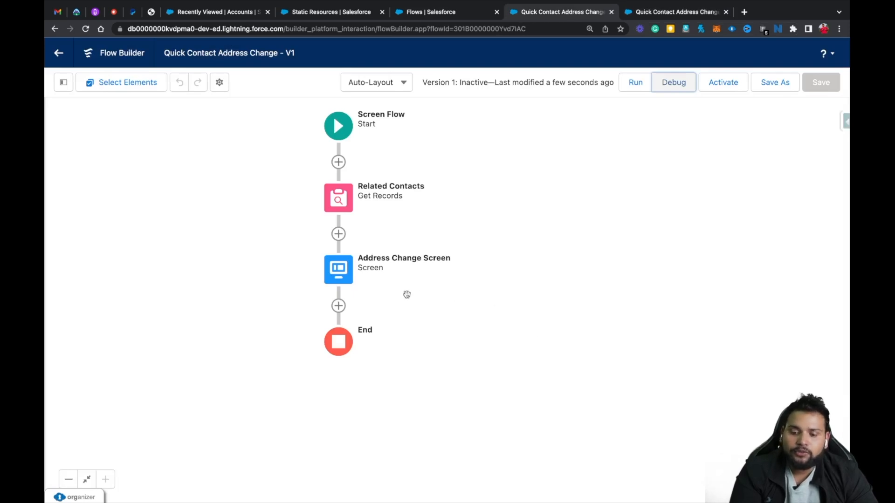
click(338, 305)
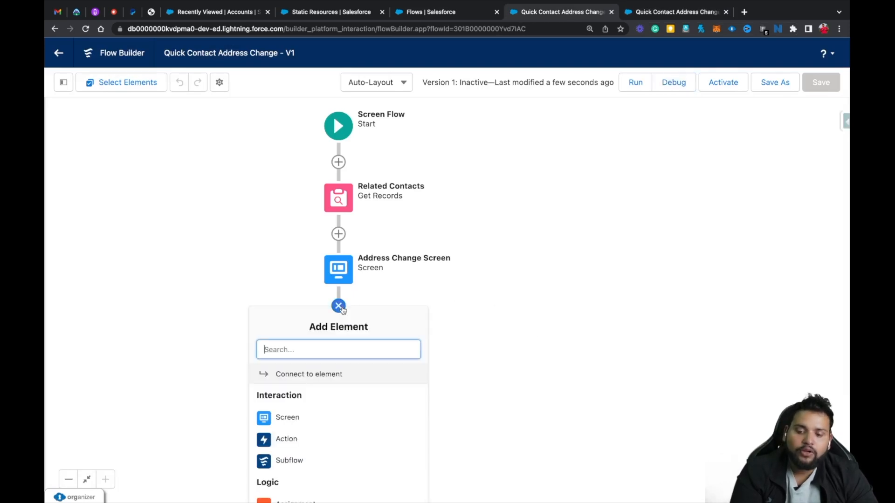
drag(509, 298, 494, 178)
click(494, 177)
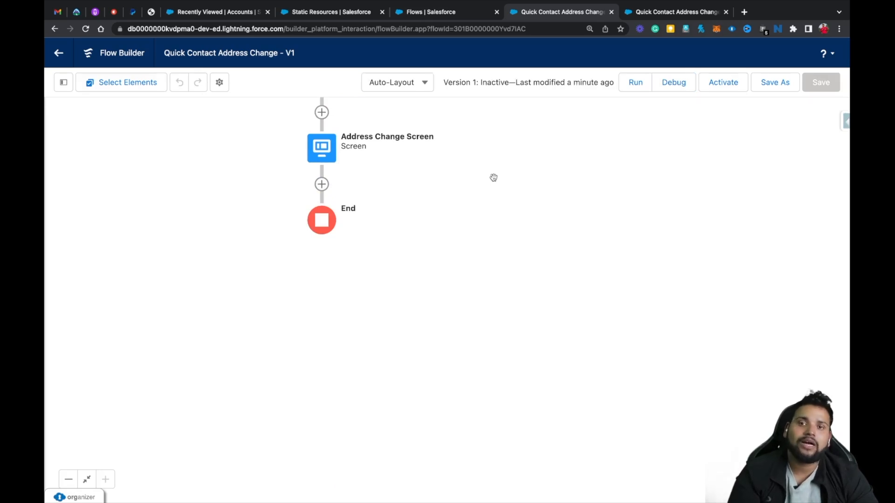
Add a Loop element after the Address Change Screen and label it con, with con as its API name
click(321, 185)
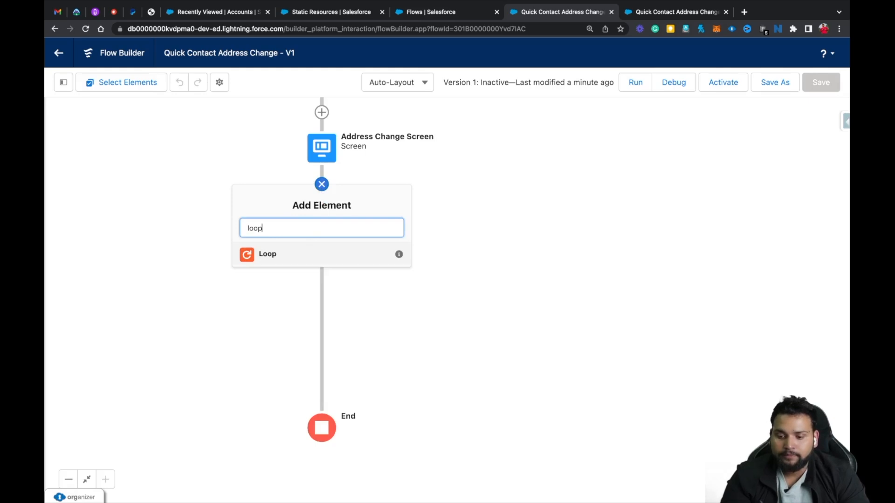
click(290, 253)
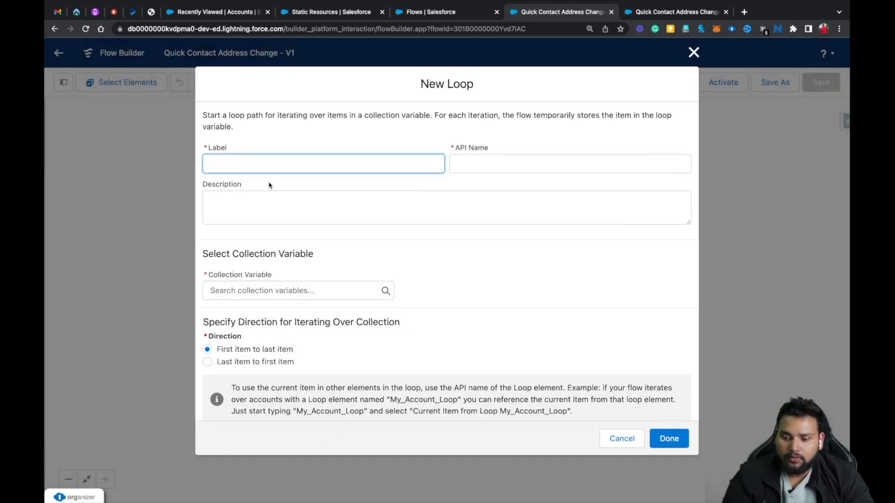
text(con)
key(Tab)
Set the loop's collection variable to Related_Contacts_Table.selectedRows and finish the loop
click(238, 292)
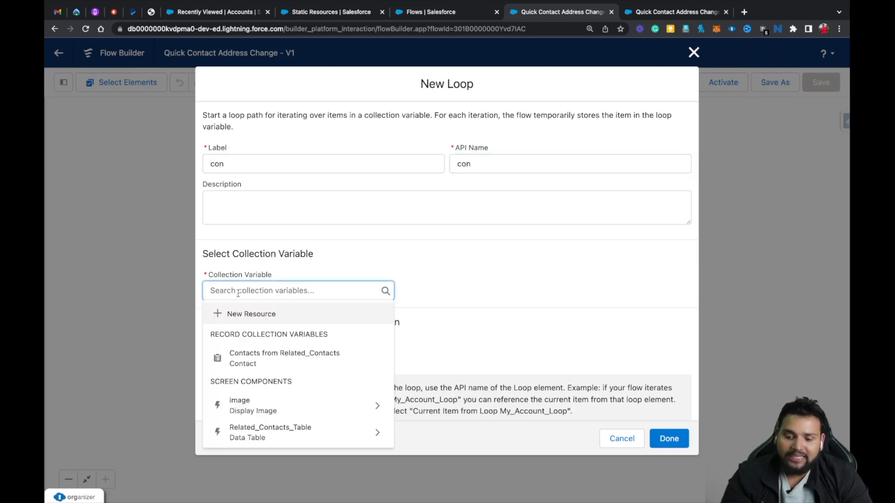
click(279, 431)
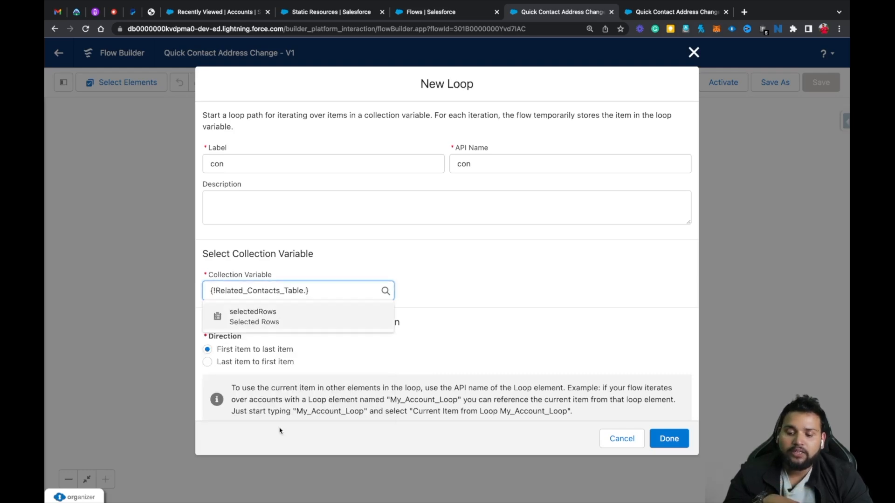
click(254, 324)
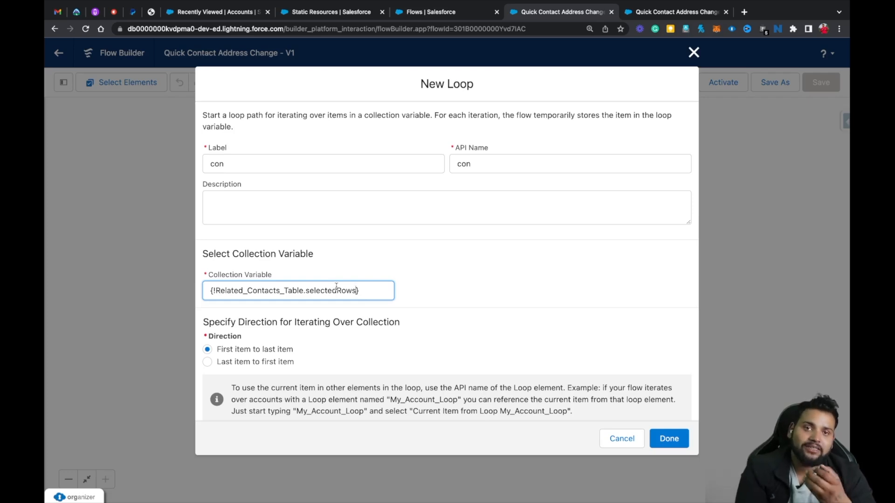
click(489, 295)
click(664, 435)
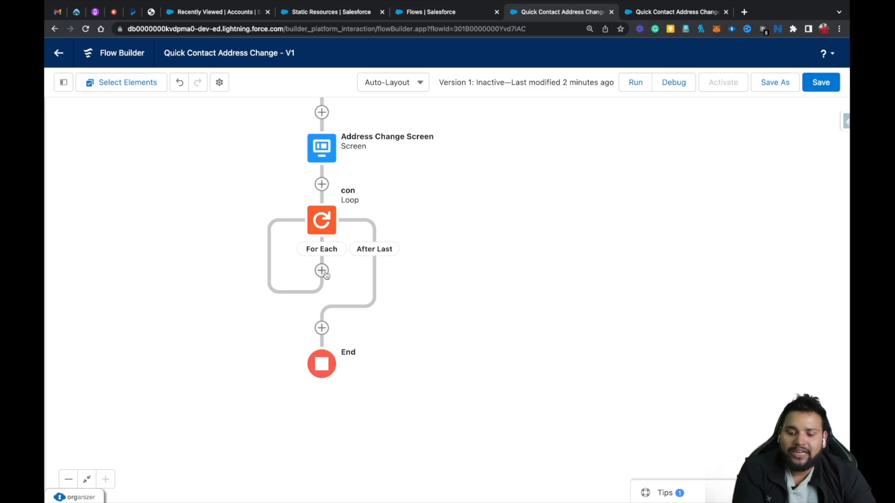
Add an Assignment element in the For Each path of the con loop
click(327, 274)
text(assign)
key(BackSpace)
text(gn)
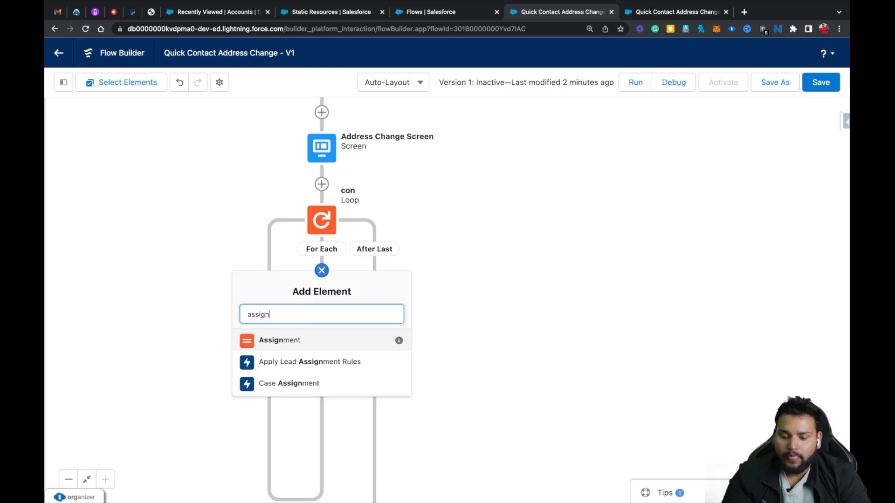
click(303, 344)
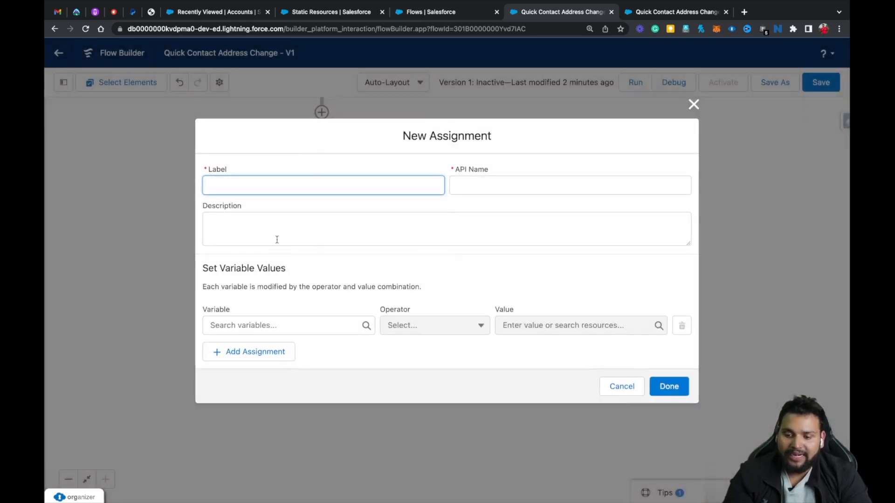
Label the new assignment "change the Address" and let its API name fill in as change_the_Address
text(chasnge)
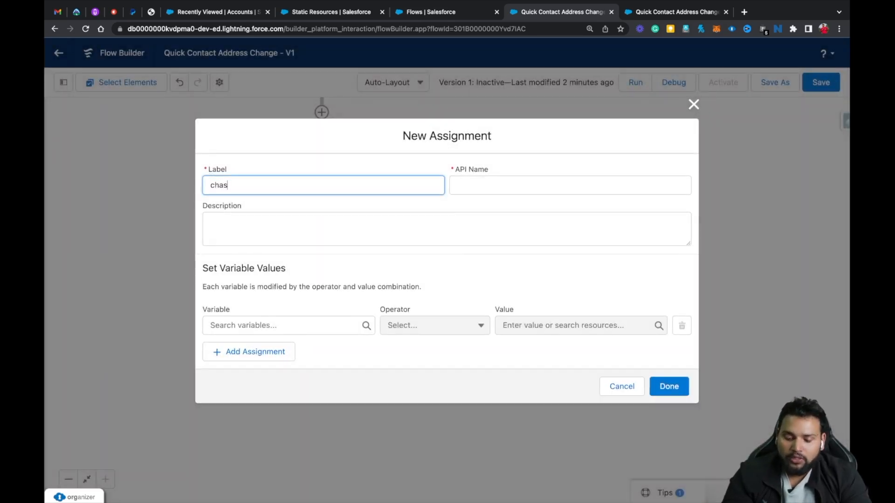
key(BackSpace)
key(BackSpace)
key(BackSpace)
key(BackSpace)
text(nge the Address)
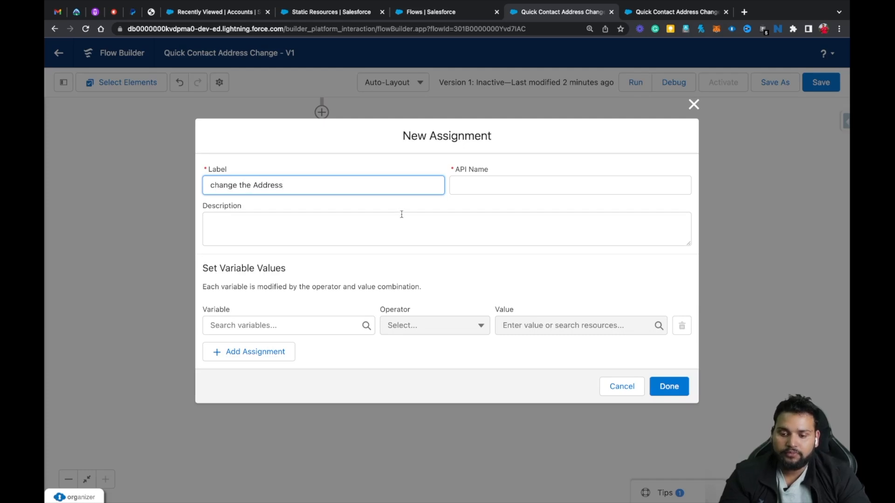
click(495, 192)
Set the first assignment variable to MailingCity of the current item from loop con
click(248, 322)
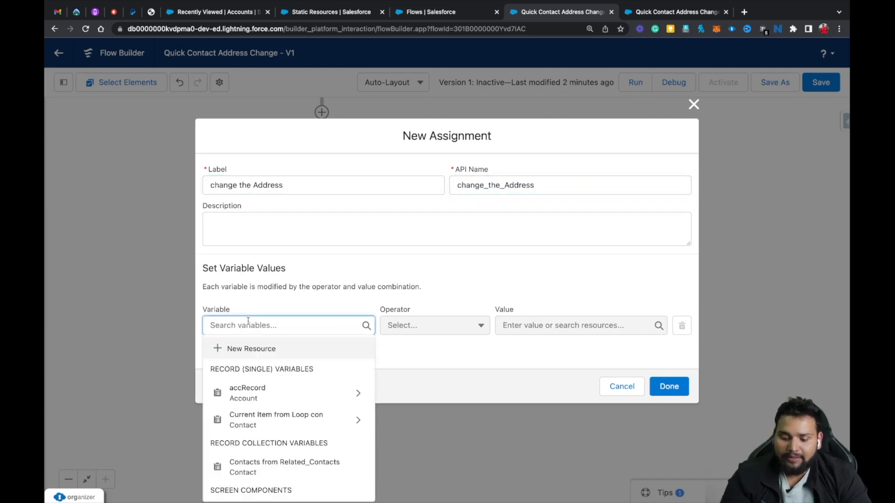
text(con)
click(274, 371)
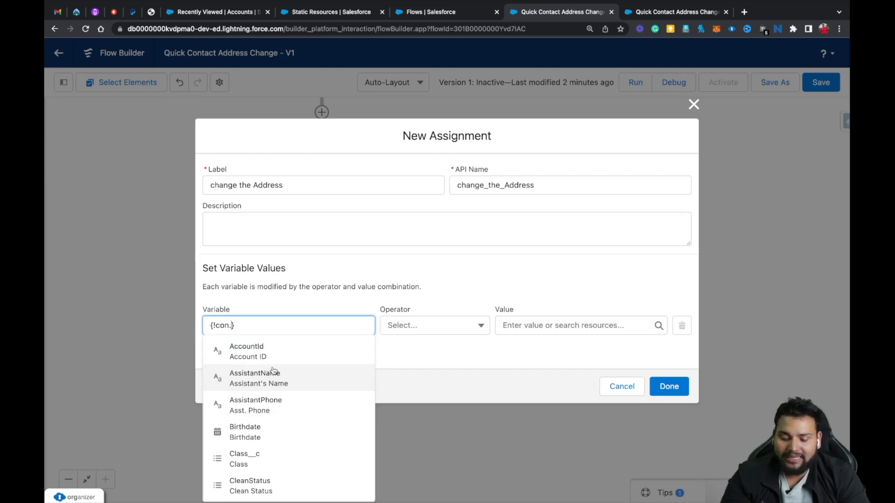
text(mail)
click(300, 380)
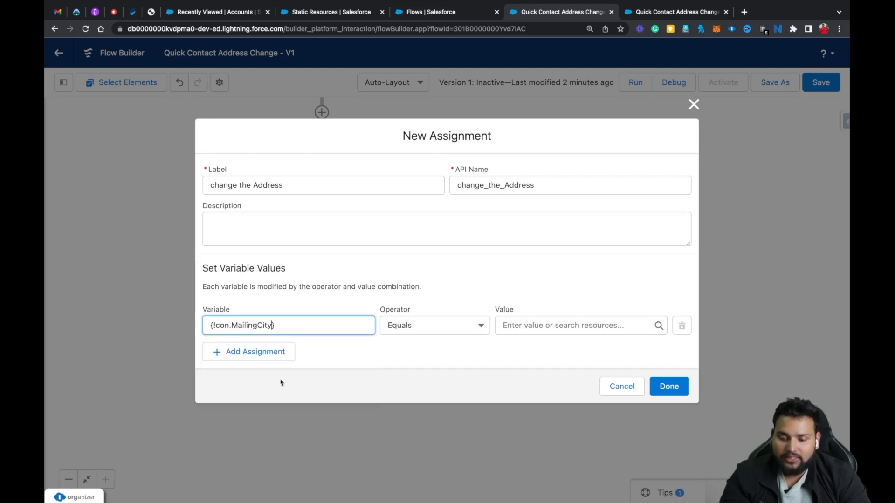
Add a second assignment row with MailingCountry of the current loop item as its variable
click(238, 357)
click(241, 346)
text(con)
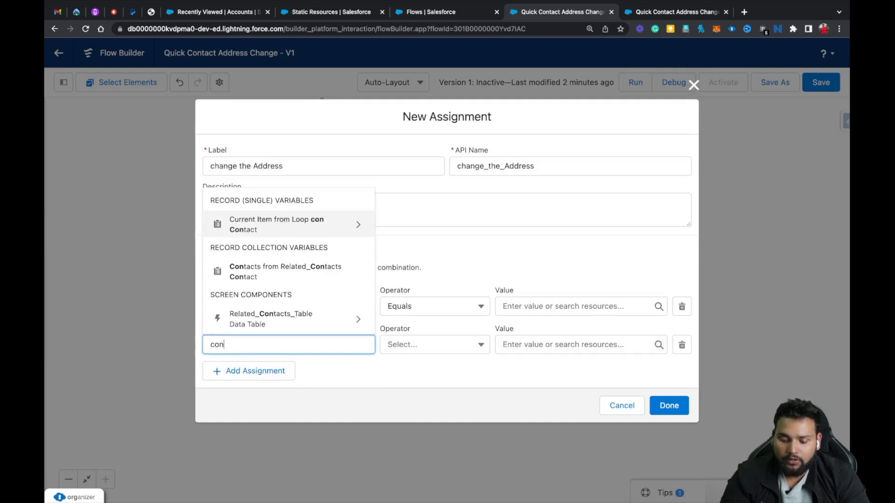
click(261, 228)
text(mail)
click(270, 234)
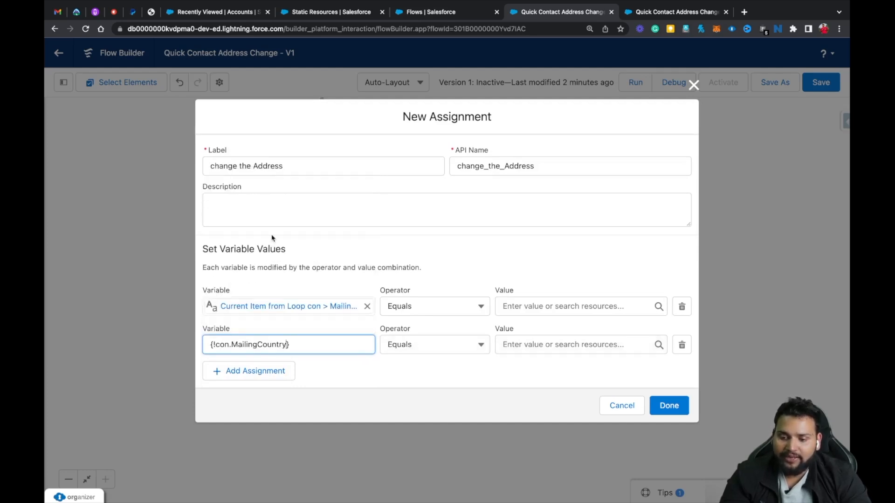
Assign the Shipping_Address component's city value to MailingCity and its country value to MailingCountry
click(552, 307)
scroll(562, 415, down, 4)
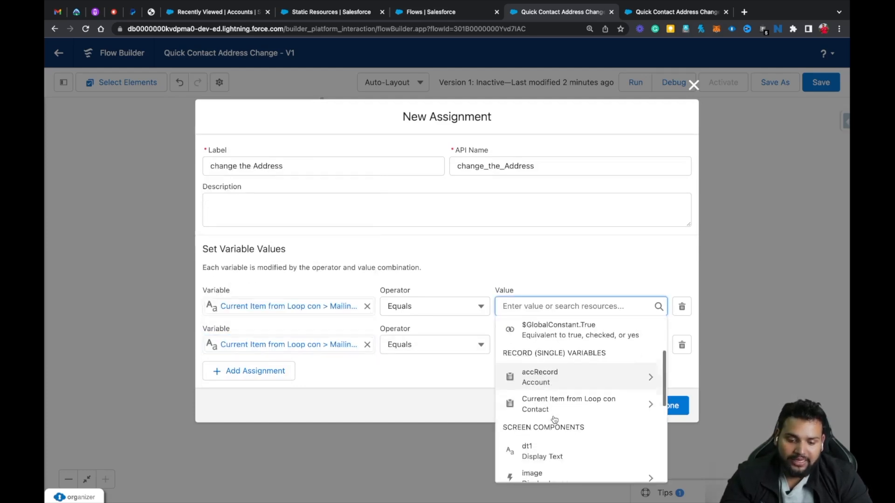
scroll(549, 452, down, 2)
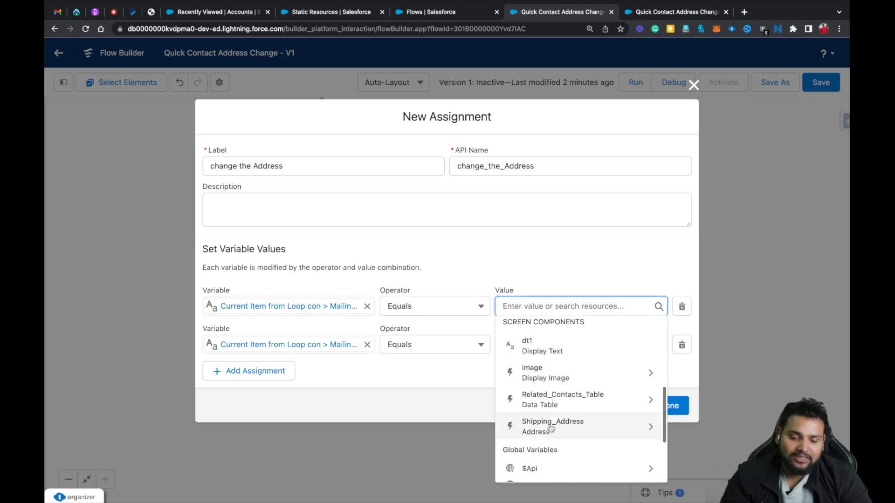
click(555, 434)
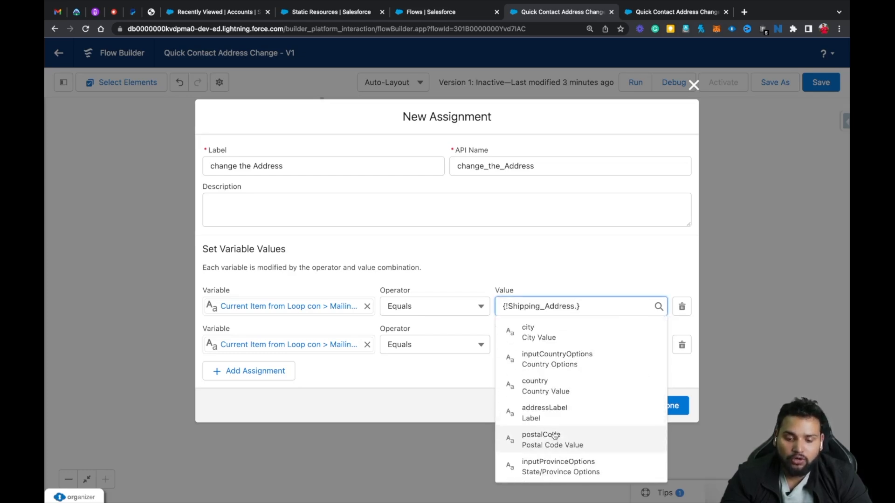
click(544, 331)
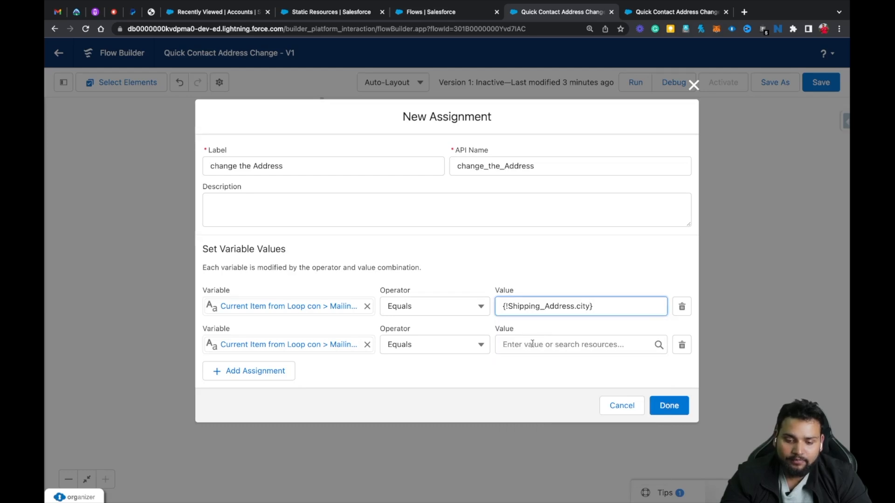
click(532, 344)
click(334, 344)
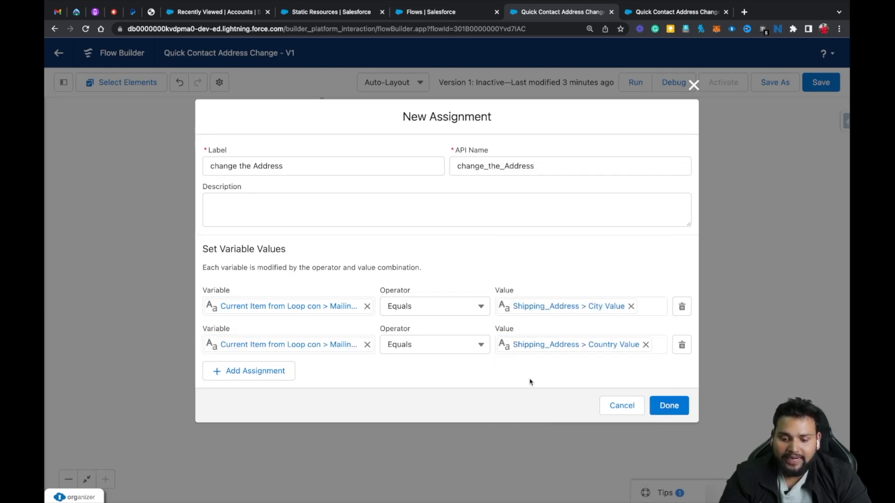
Add a third assignment row with MailingPostalCode of the current loop item as its variable
click(266, 376)
click(276, 363)
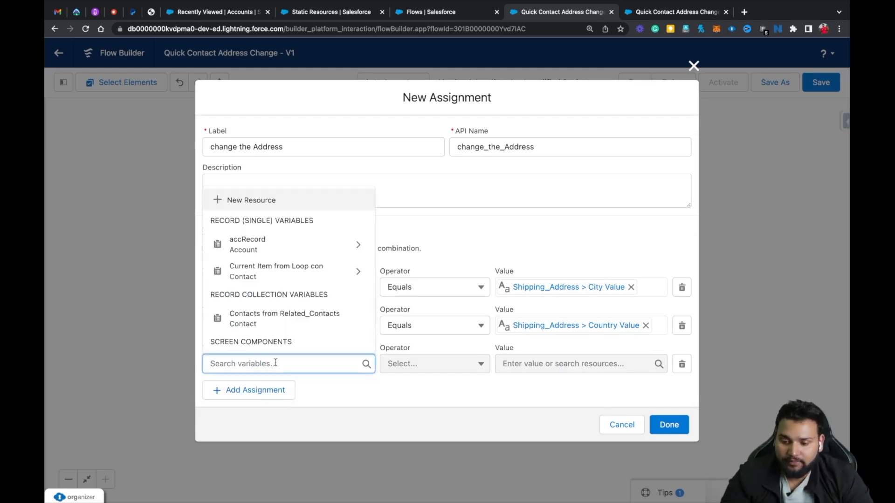
text(con)
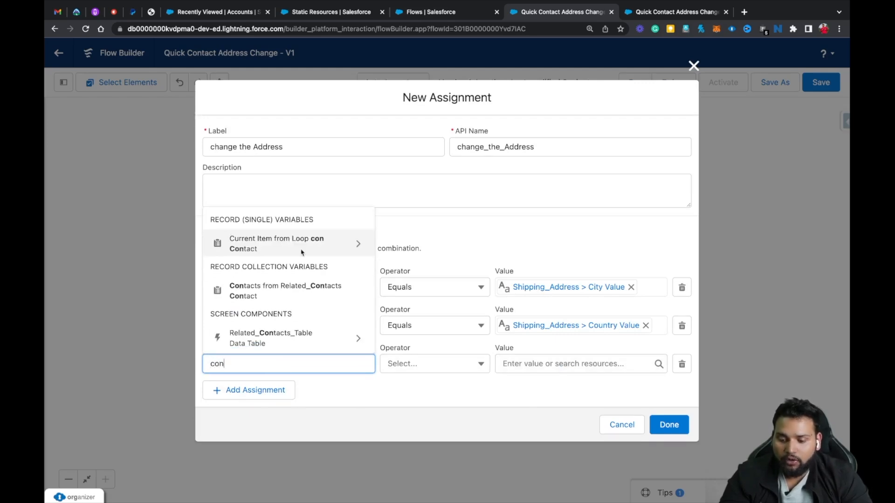
click(304, 243)
text(mail)
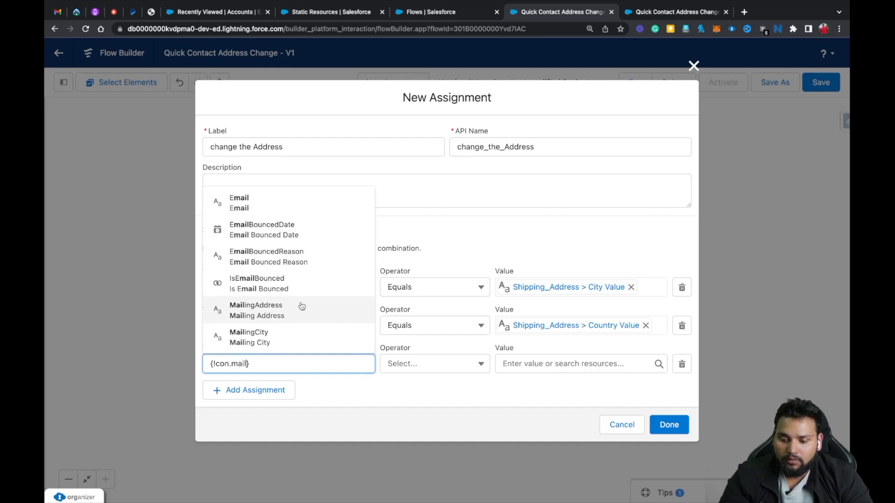
scroll(302, 307, down, 5)
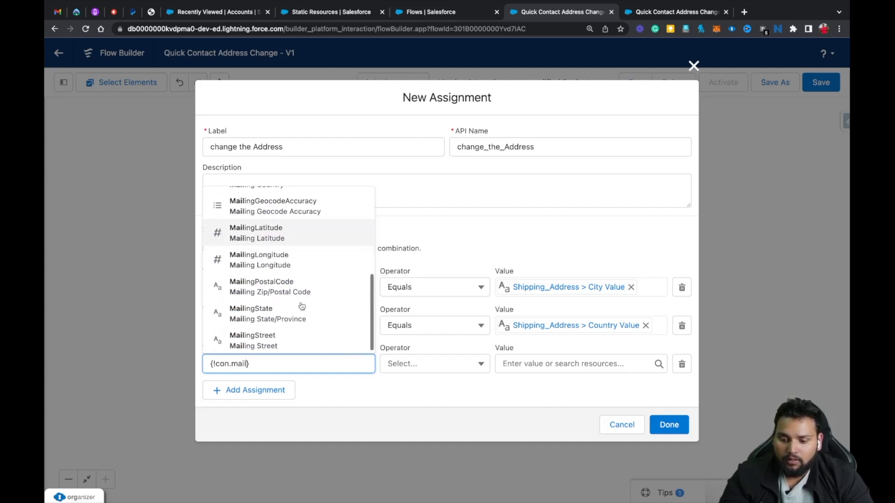
click(293, 287)
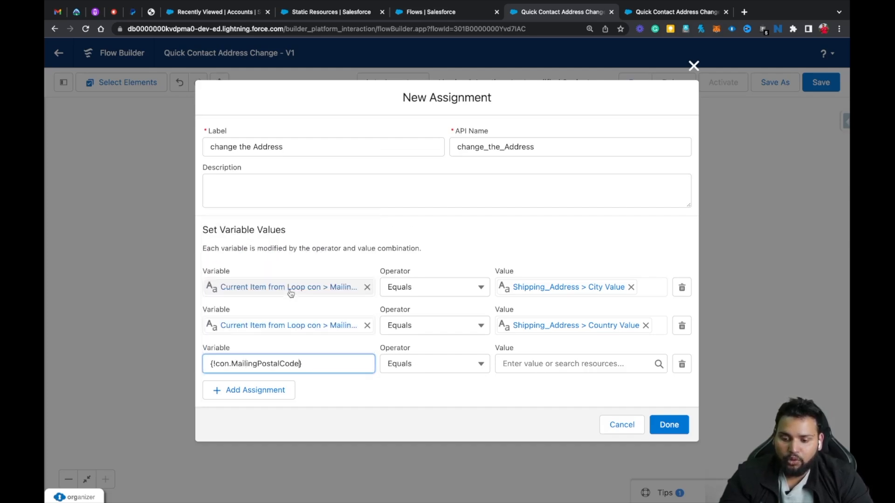
click(523, 363)
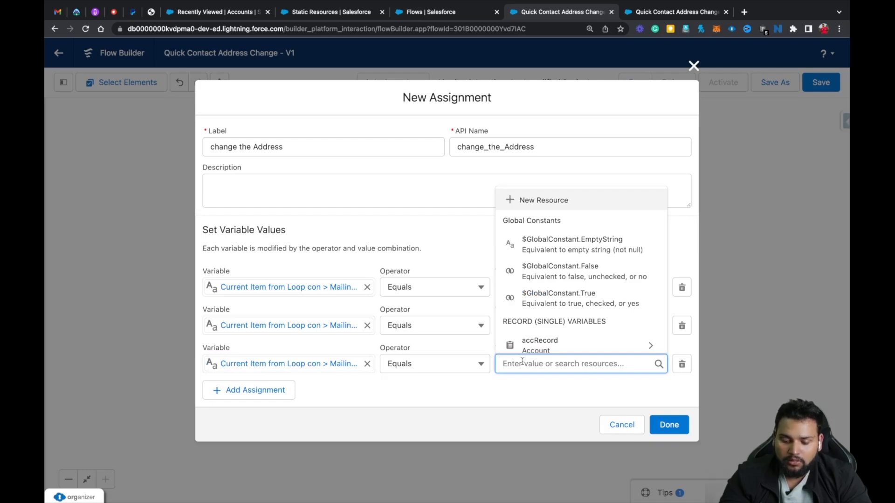
text(sh)
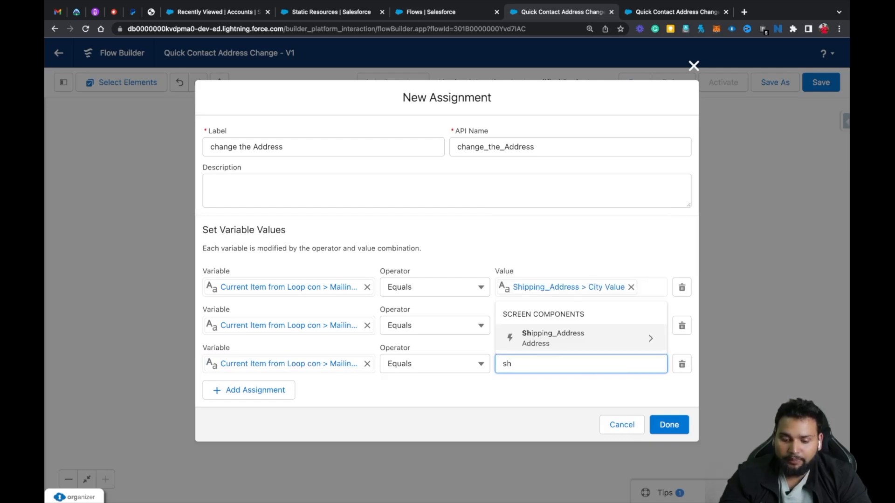
click(552, 342)
text(pos)
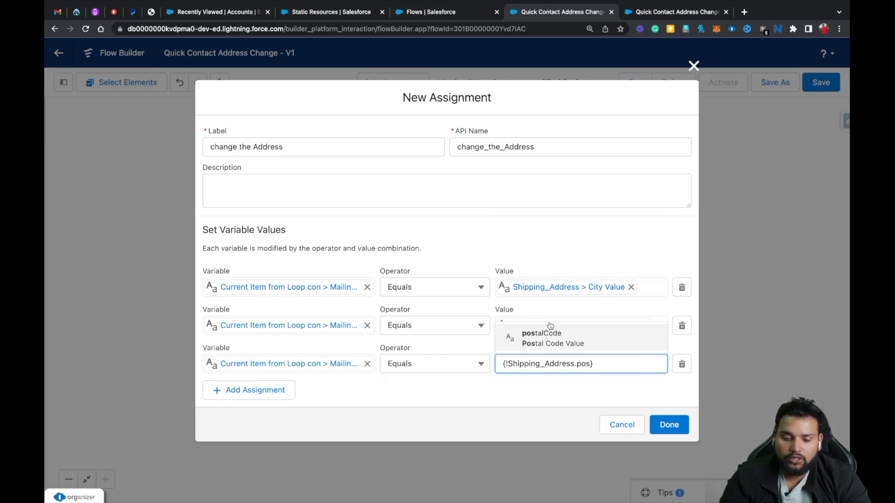
key(BackSpace)
key(BackSpace)
key(BackSpace)
text(.)
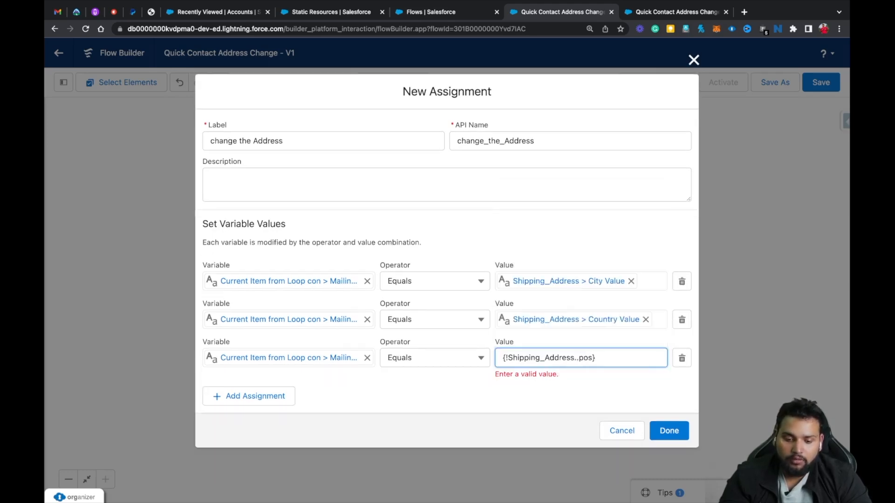
key(BackSpace)
key(BackSpace)
text(.pos)
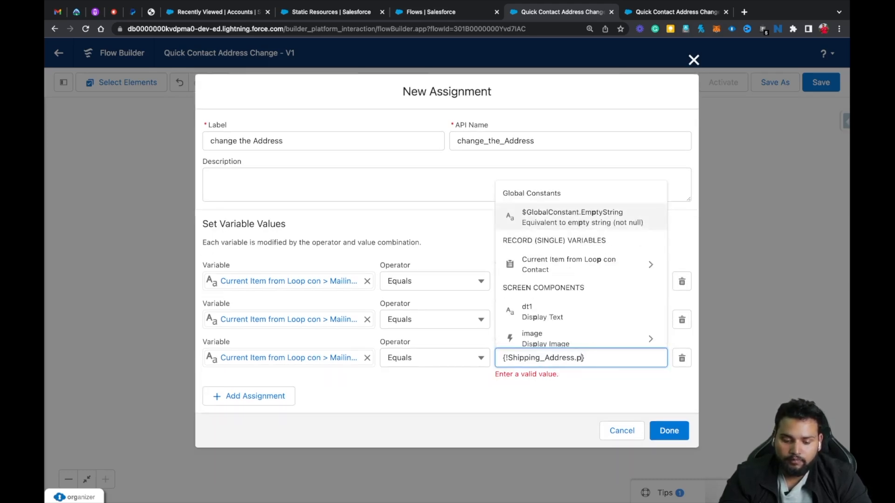
key(BackSpace)
key(BackSpace)
key(BackSpace)
key(BackSpace)
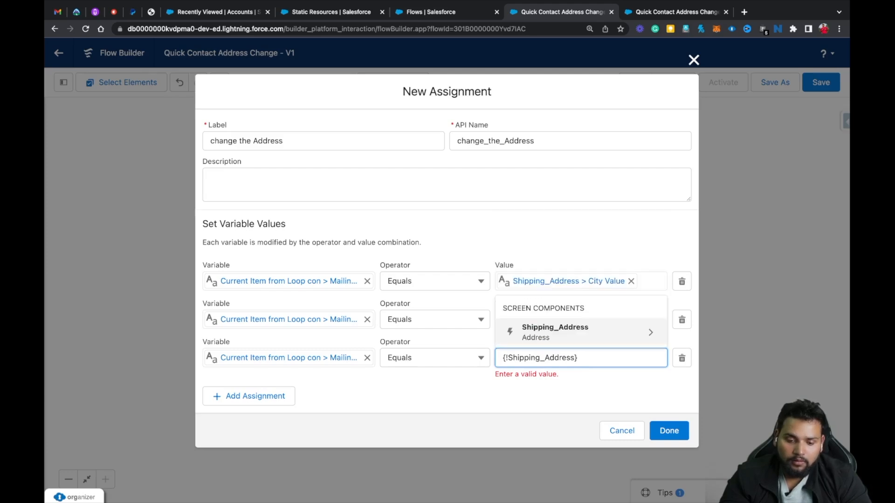
text(.p)
key(BackSpace)
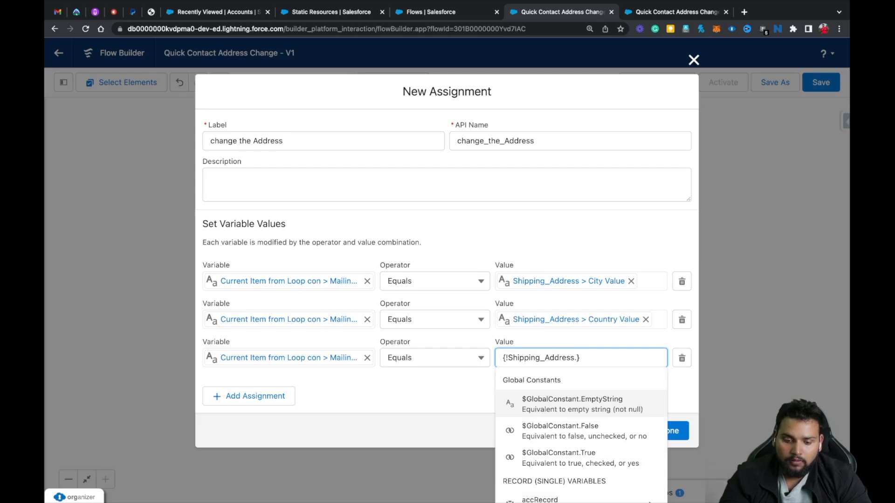
text(po)
key(BackSpace)
key(BackSpace)
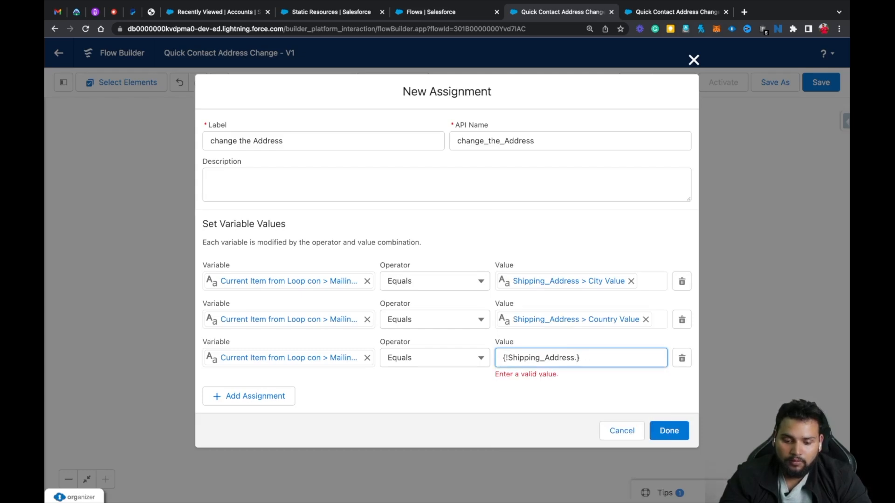
text(.)
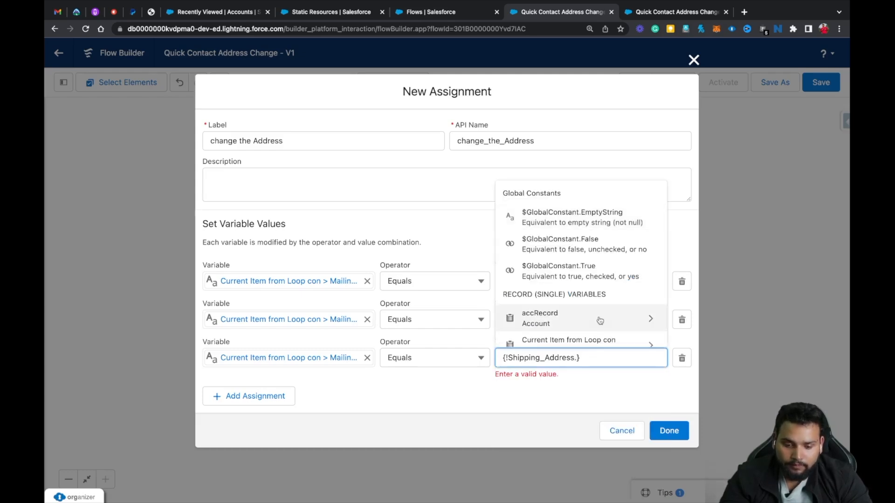
scroll(603, 320, down, 4)
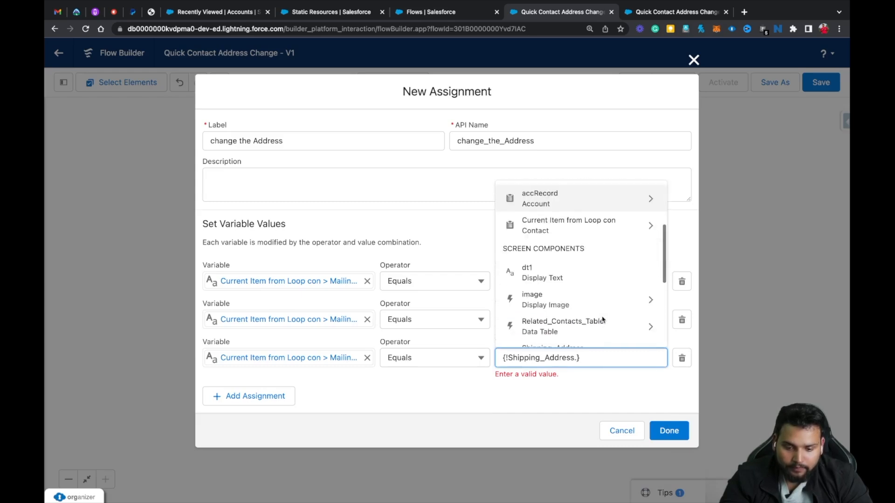
scroll(603, 320, down, 2)
text(p)
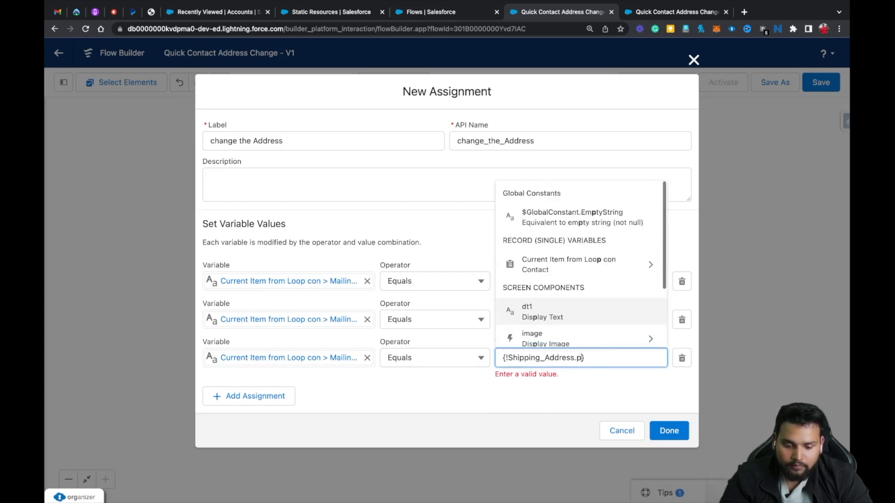
text(o)
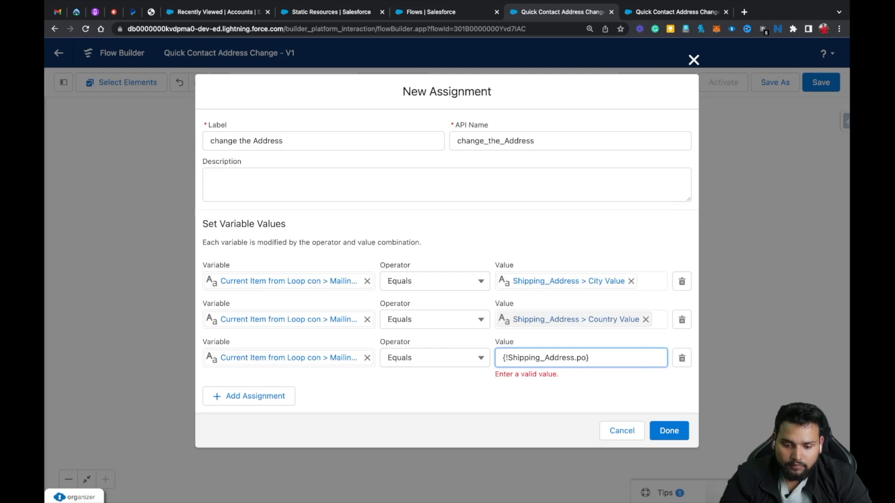
Set the value of the MailingPostalCode row to the postalCode value of the Shipping_Address component
key(super+a)
key(BackSpace)
text(ship)
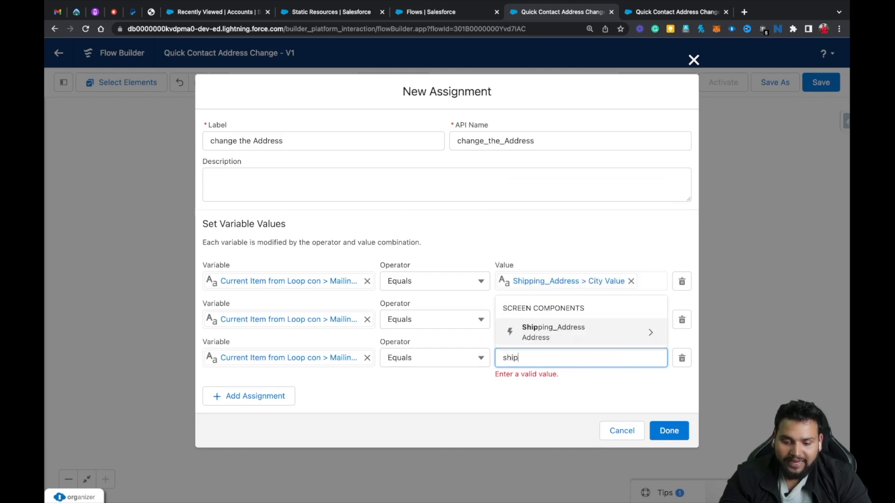
click(583, 332)
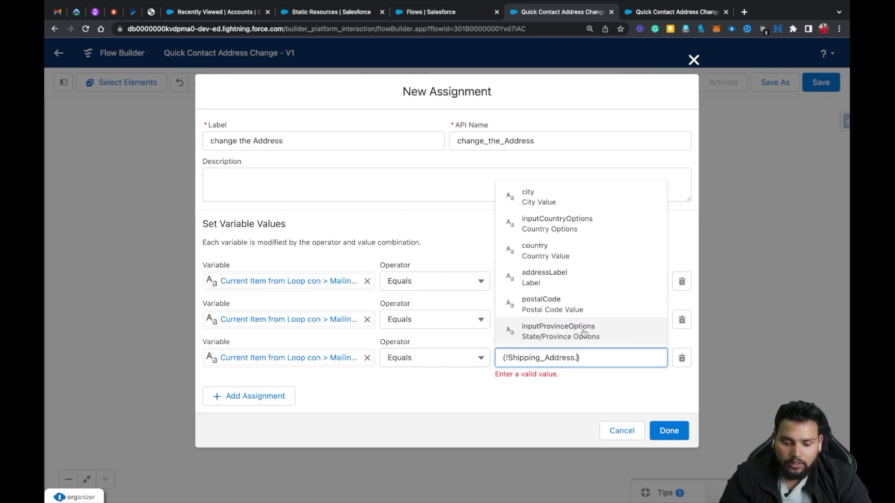
click(565, 306)
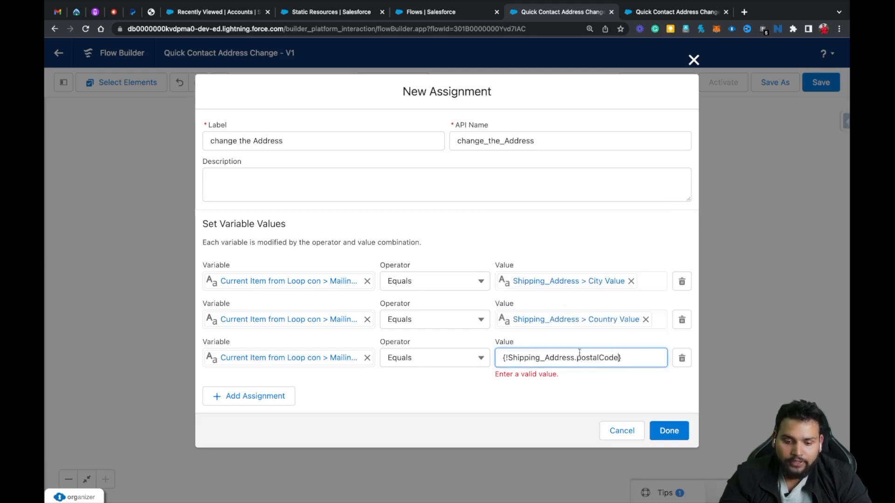
click(586, 384)
Add a fourth assignment row with MailingState of the current item from loop con as its variable
click(221, 396)
click(224, 390)
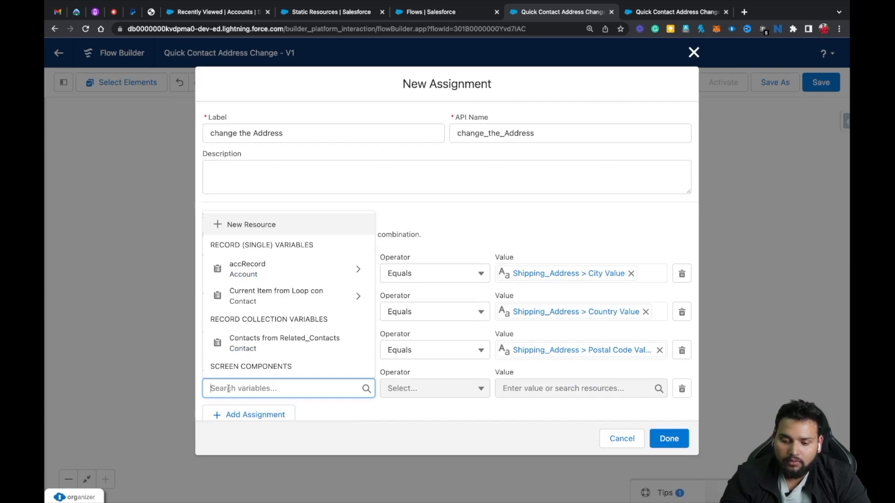
text(con)
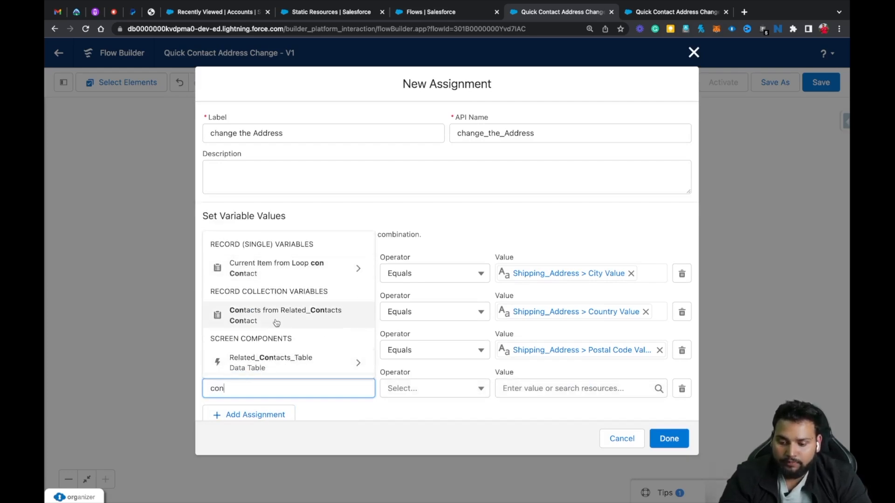
click(258, 274)
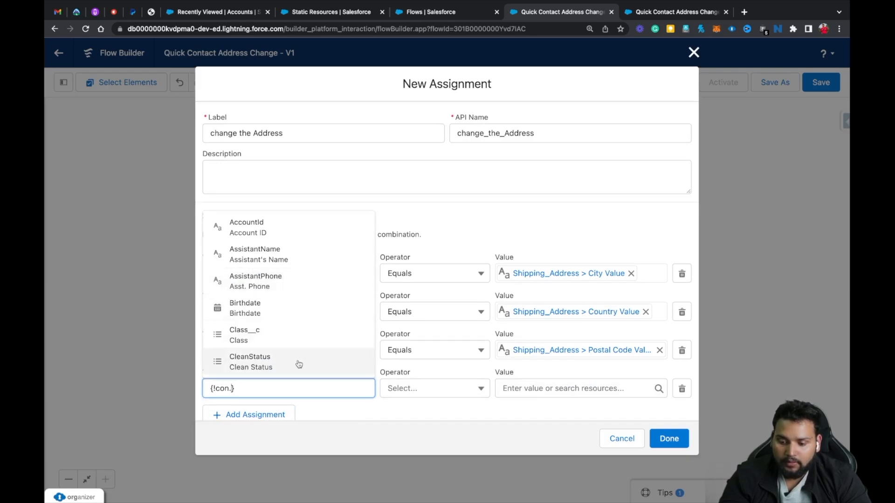
text(maili)
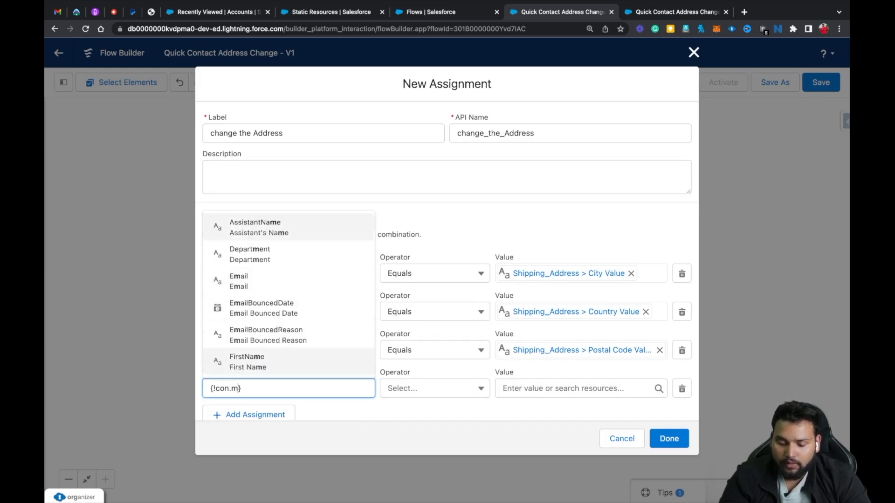
scroll(327, 317, down, 3)
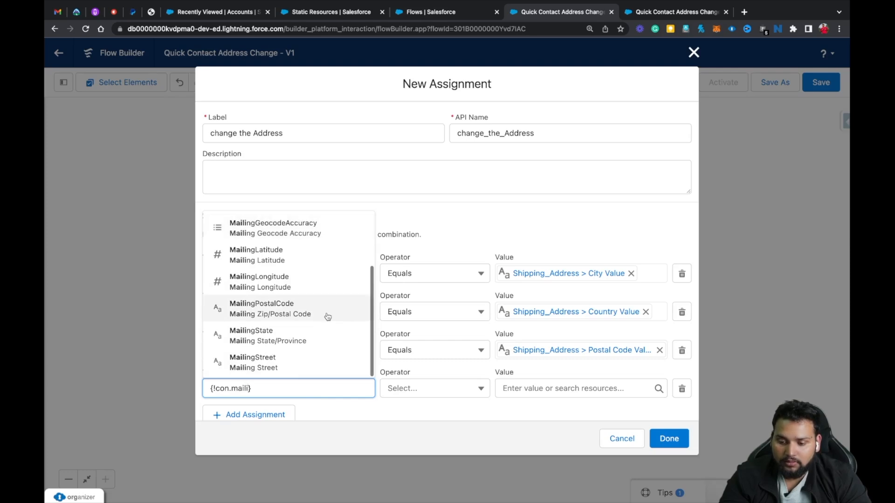
click(298, 339)
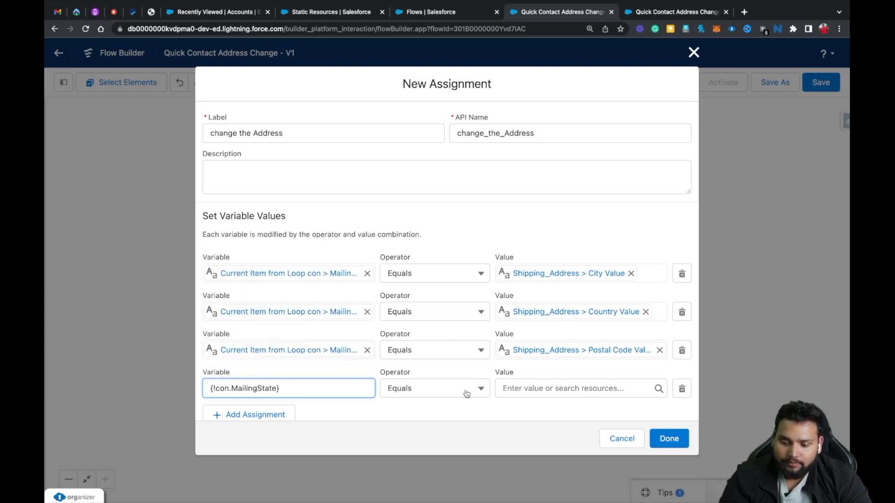
Assign the Shipping_Address component's province value to the MailingState row
click(524, 383)
text(shi)
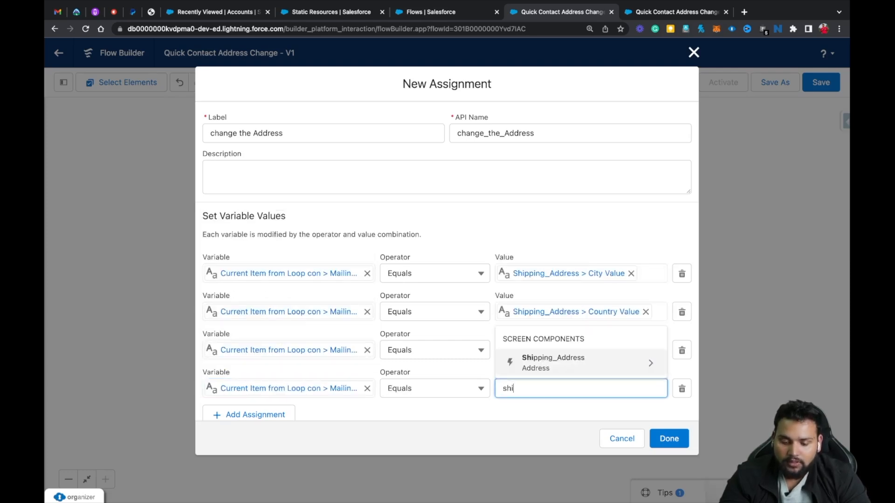
click(538, 368)
text(stat})
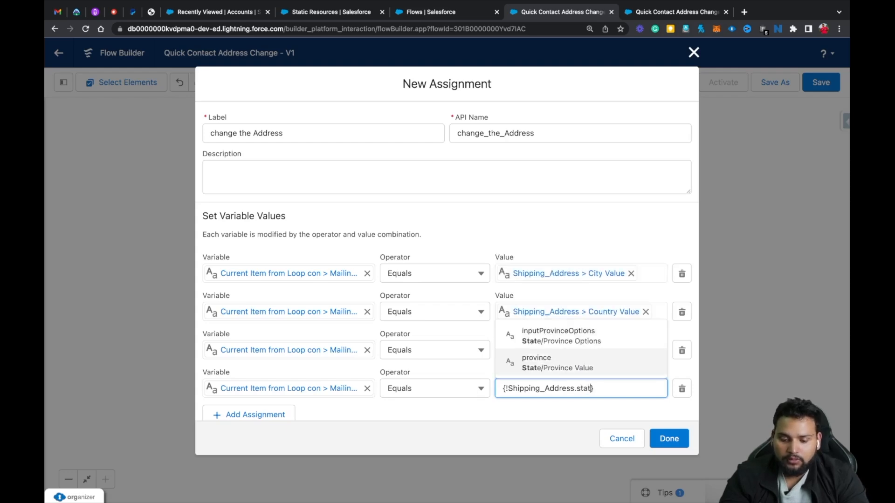
click(559, 362)
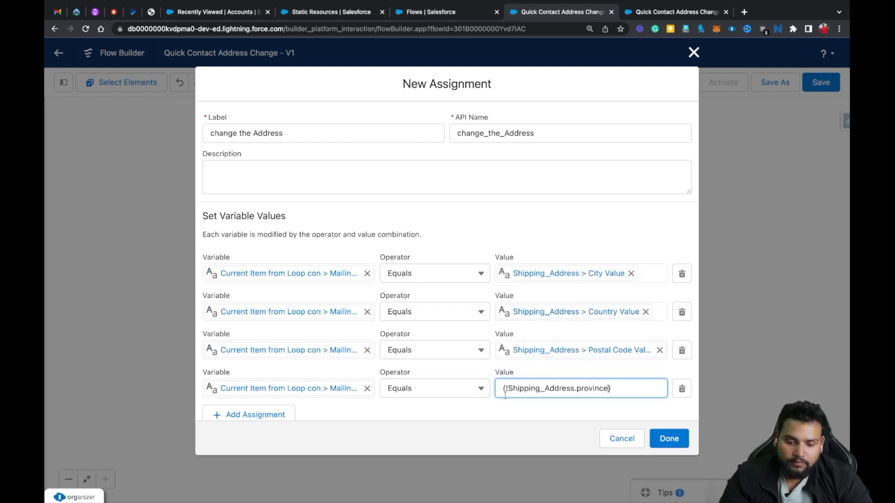
Add a fifth assignment row and choose the current item from loop con for its variable
scroll(491, 409, down, 1)
click(239, 403)
click(241, 412)
text(current)
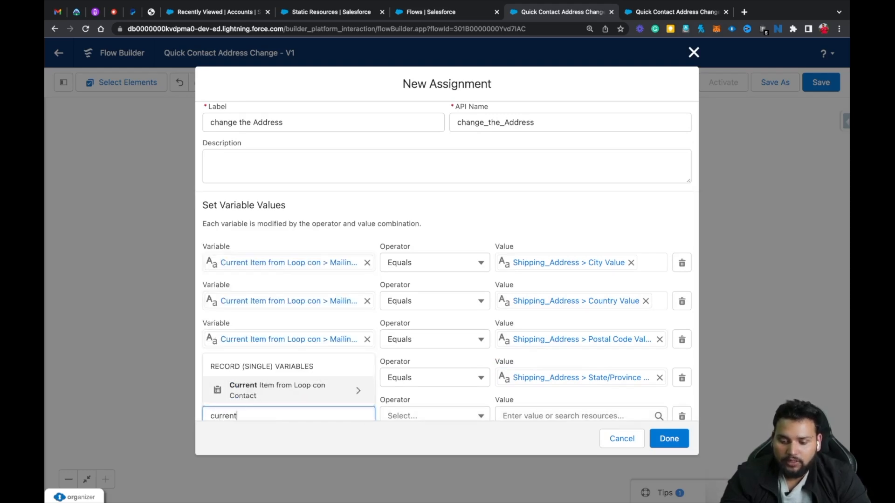
click(258, 391)
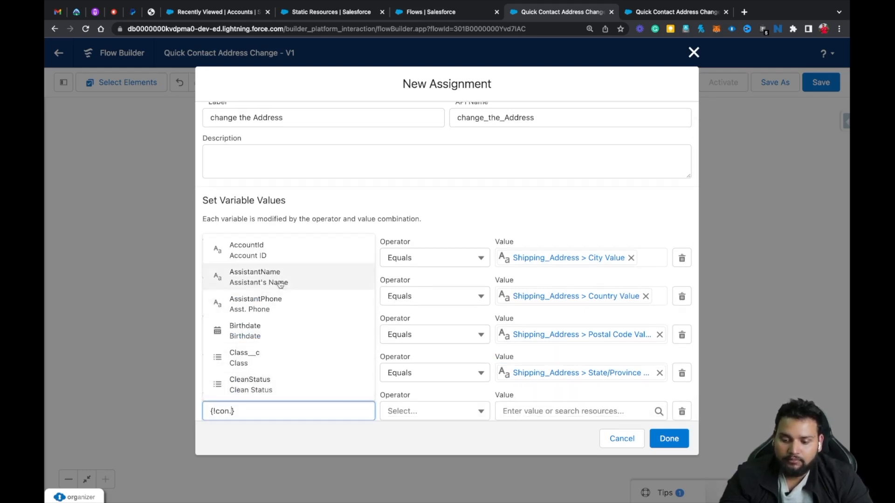
text(shipp)
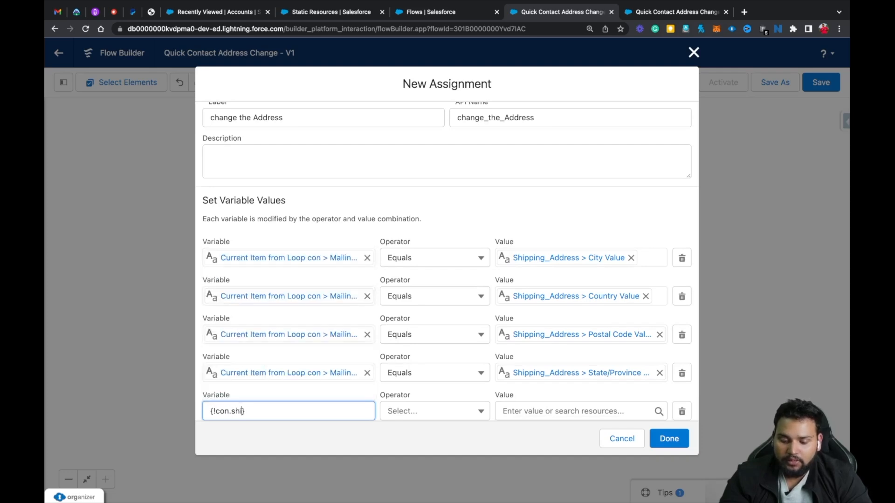
key(BackSpace)
key(BackSpace)
key(BackSpace)
key(BackSpace)
key(BackSpace)
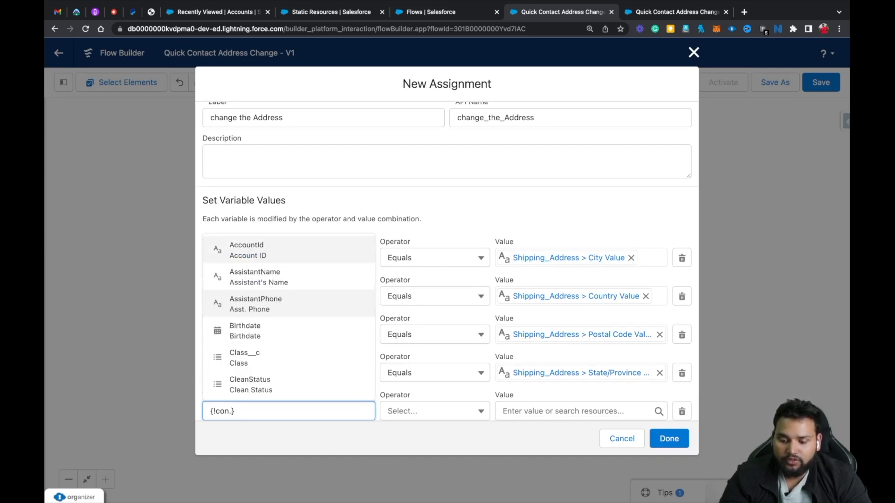
Complete the fifth row's variable with the contact's MailingStreet field
text(mail)
scroll(290, 366, down, 5)
click(291, 380)
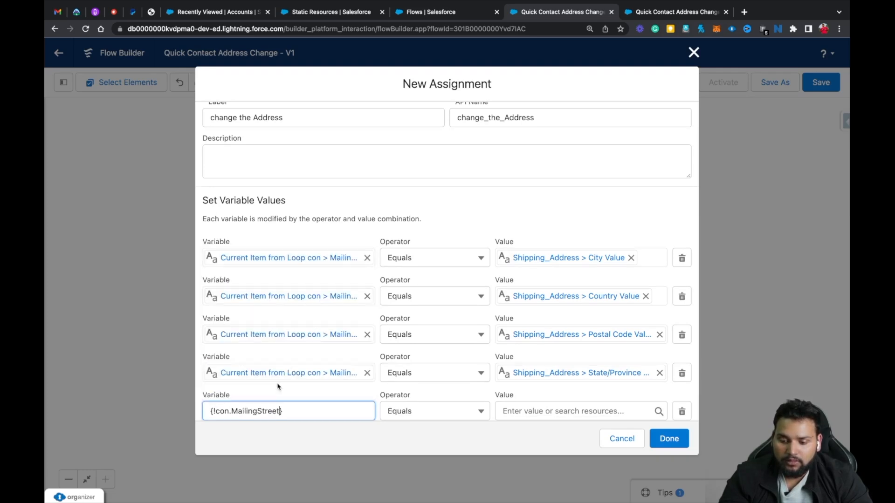
Assign the Shipping_Address component's street value to MailingStreet and finish the change the Address assignment
click(534, 410)
text(shipp)
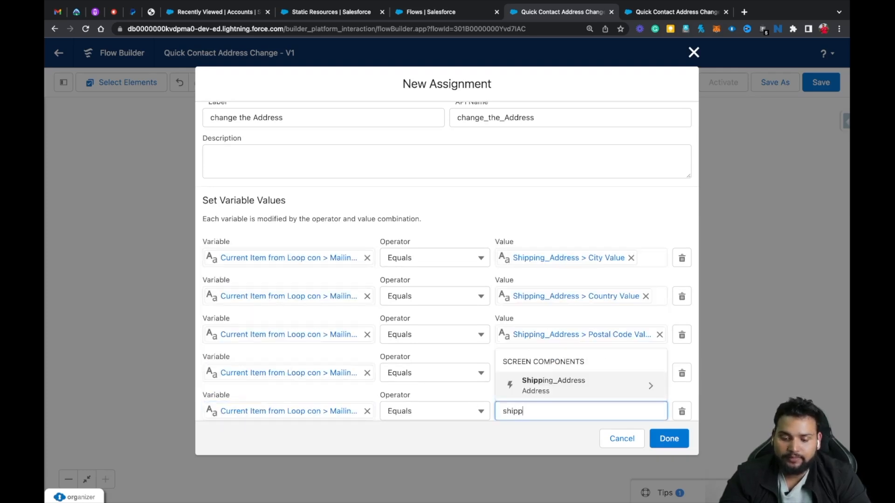
click(536, 386)
text(stree})
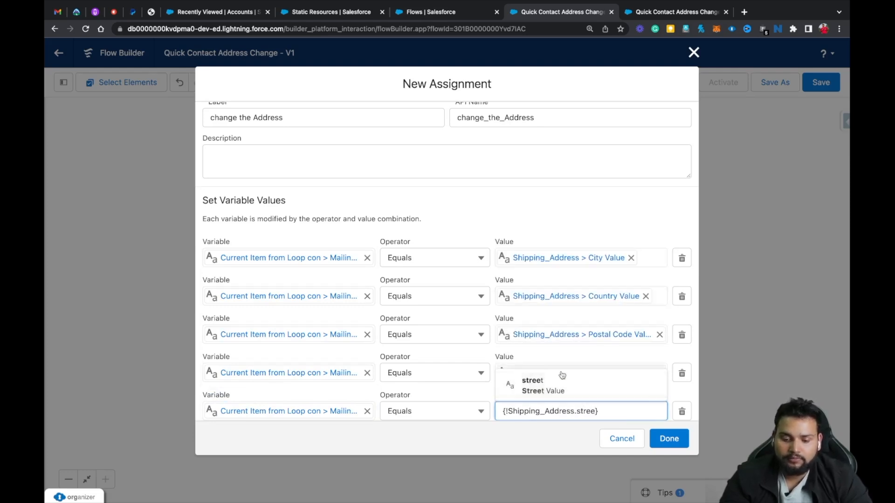
click(560, 380)
click(562, 392)
scroll(563, 393, down, 1)
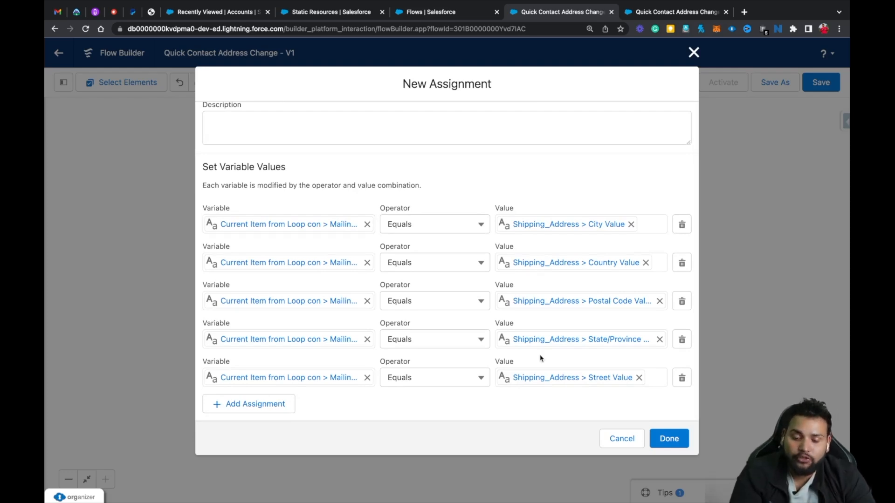
click(681, 436)
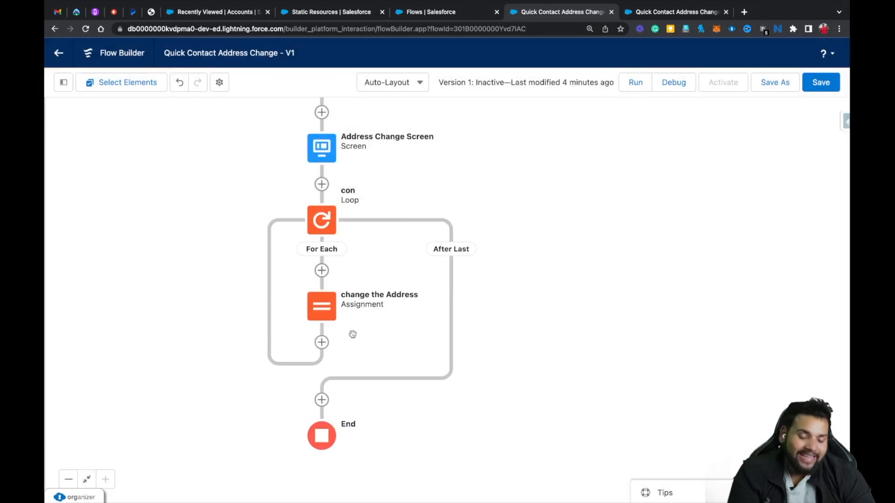
Add an Assignment element labelled Changed Contact Collector inside the con loop, after change the Address
click(322, 342)
text(assi)
click(315, 411)
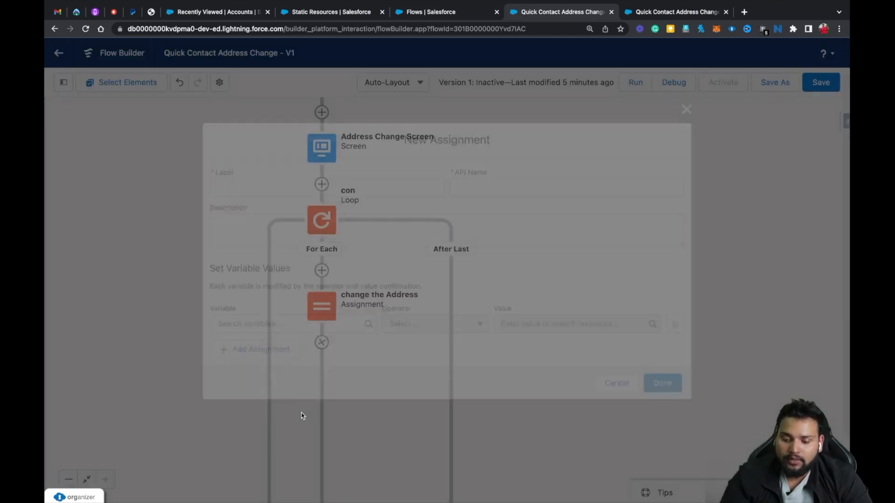
text(co)
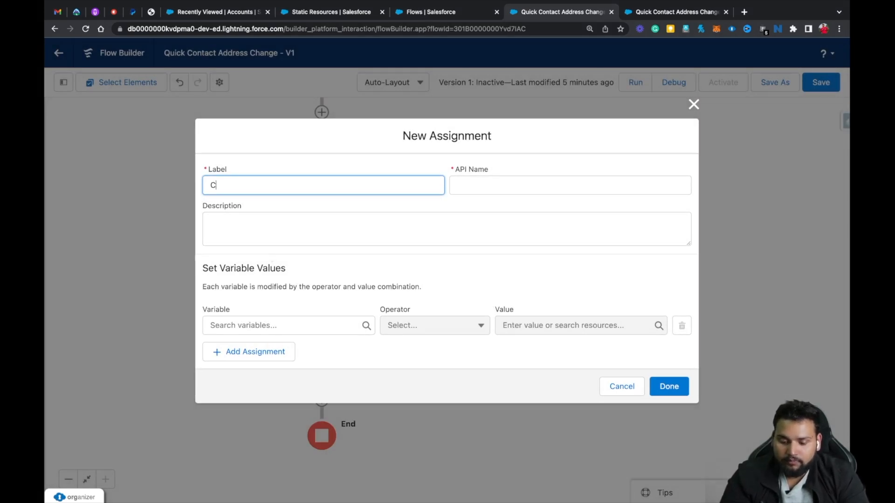
text(hanged Contact Collector)
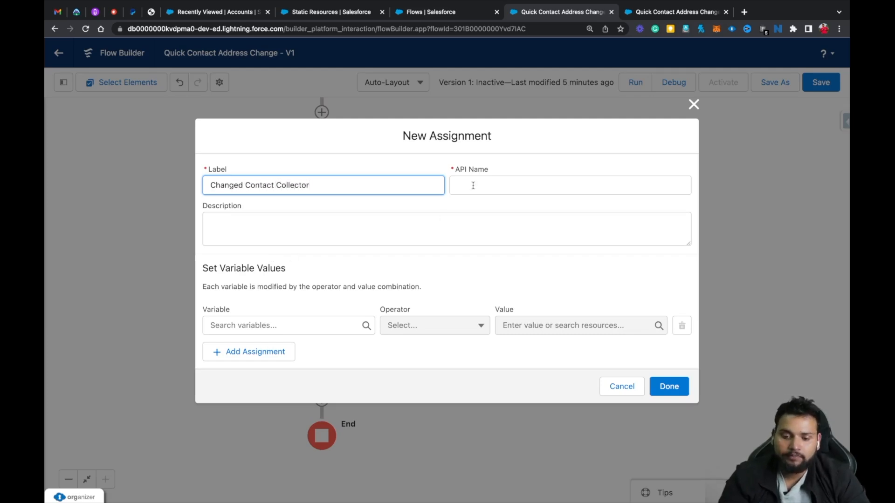
key(Tab)
Create a new Variable resource with the API name conRecords for the assignment's variable
click(286, 323)
click(257, 348)
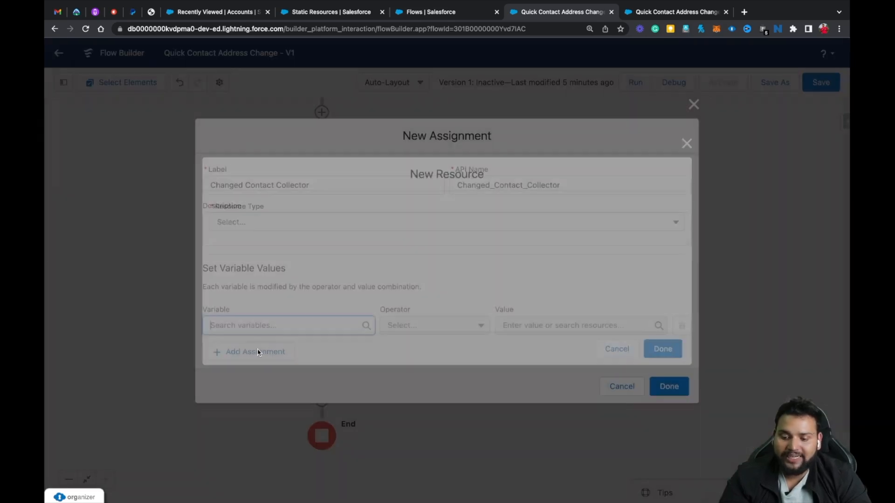
click(233, 218)
click(243, 242)
click(242, 246)
text(conRecord)
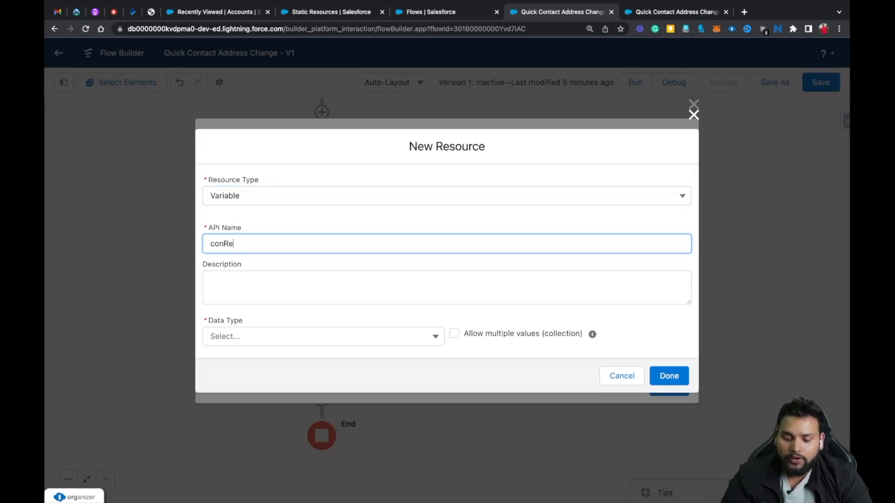
Define conRecords as a Record collection of the Contact object that allows multiple values, and finish the resource
click(255, 334)
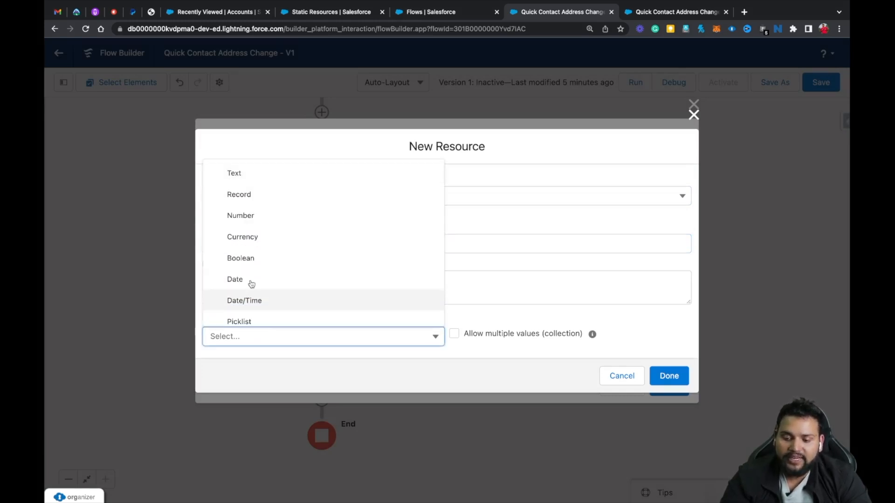
click(239, 195)
click(247, 336)
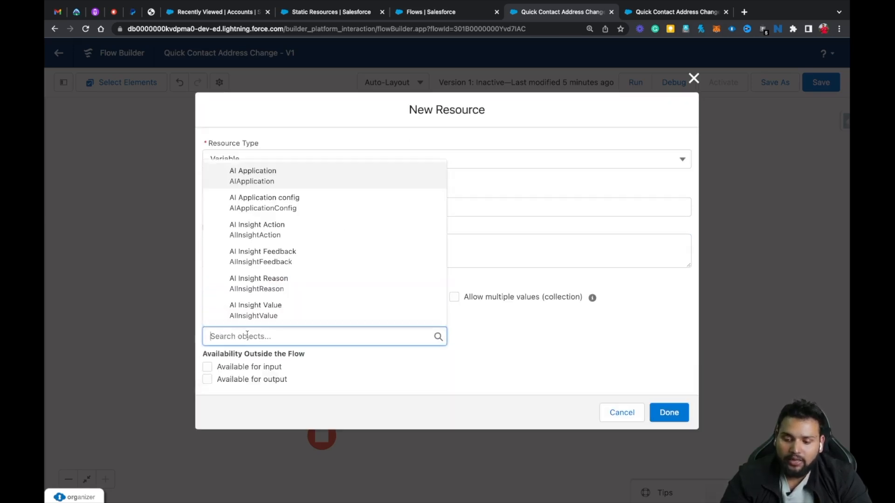
text(contact)
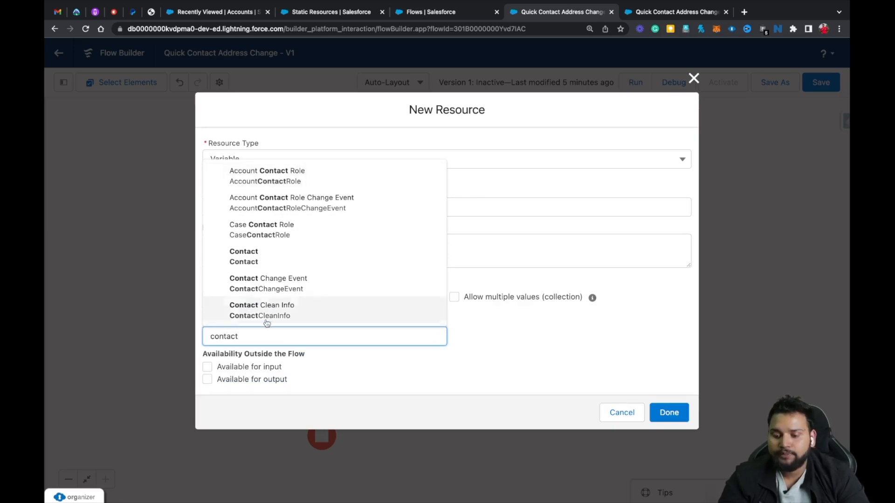
click(247, 260)
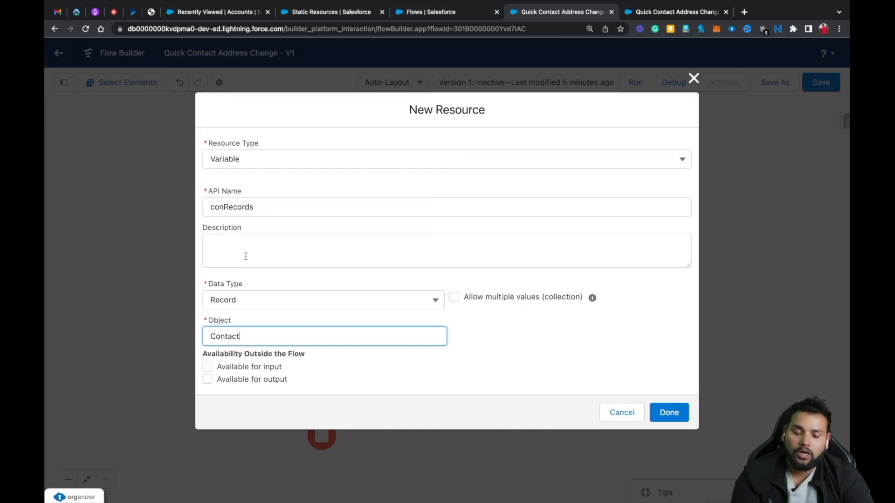
click(456, 298)
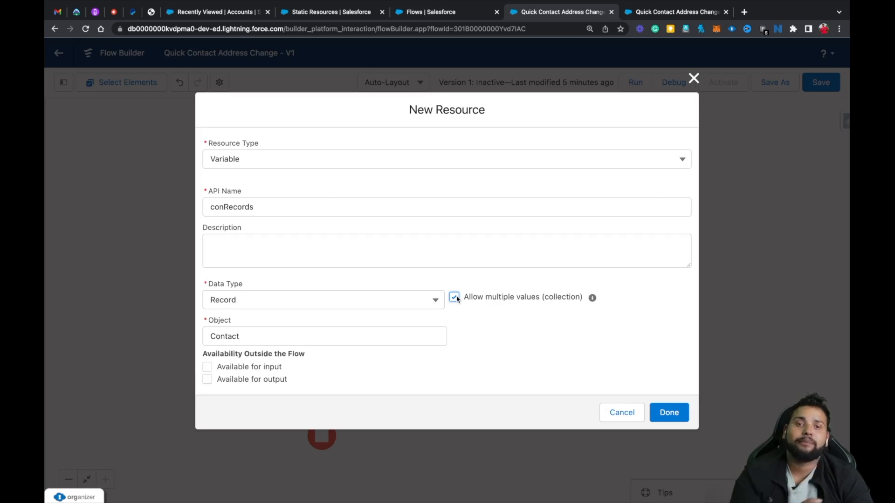
click(669, 412)
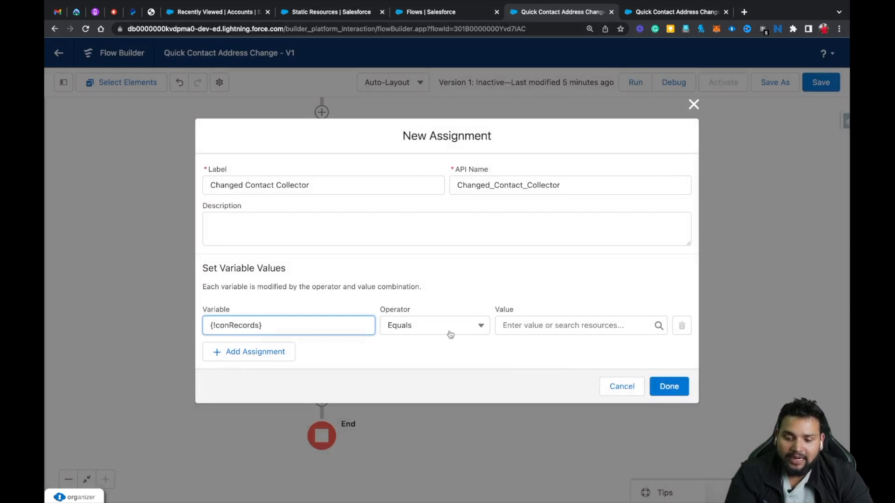
Set the assignment to add the current item from loop con to conRecords, and finish the Changed Contact Collector element
click(451, 331)
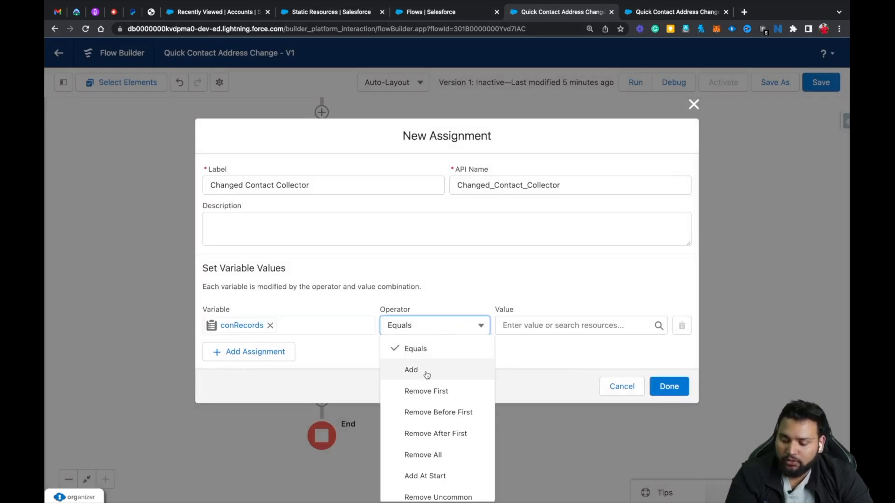
click(426, 371)
click(523, 327)
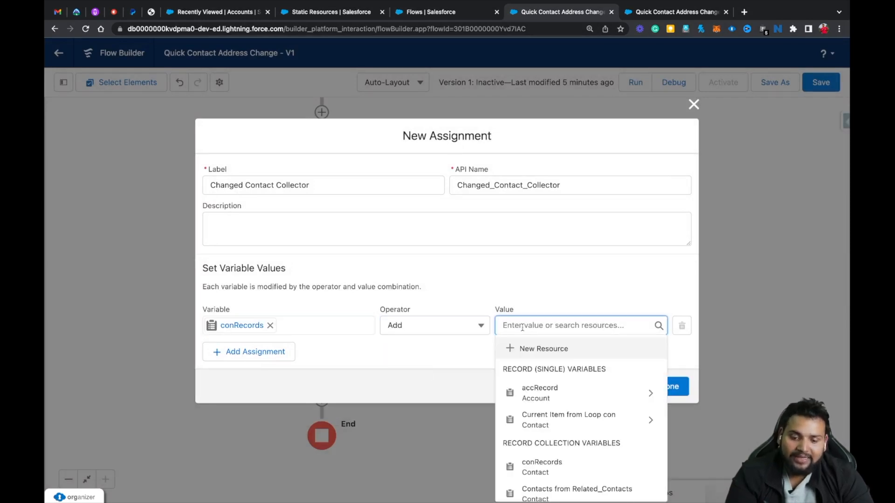
text(con)
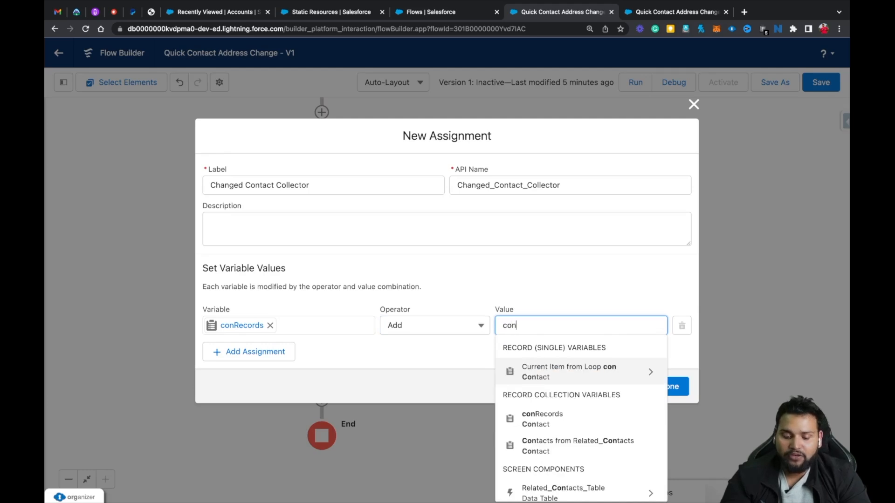
click(550, 373)
key(BackSpace)
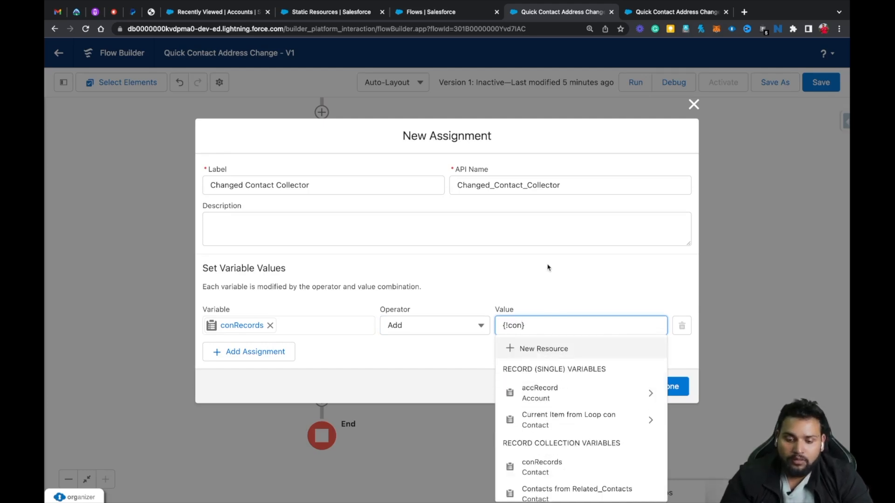
click(540, 299)
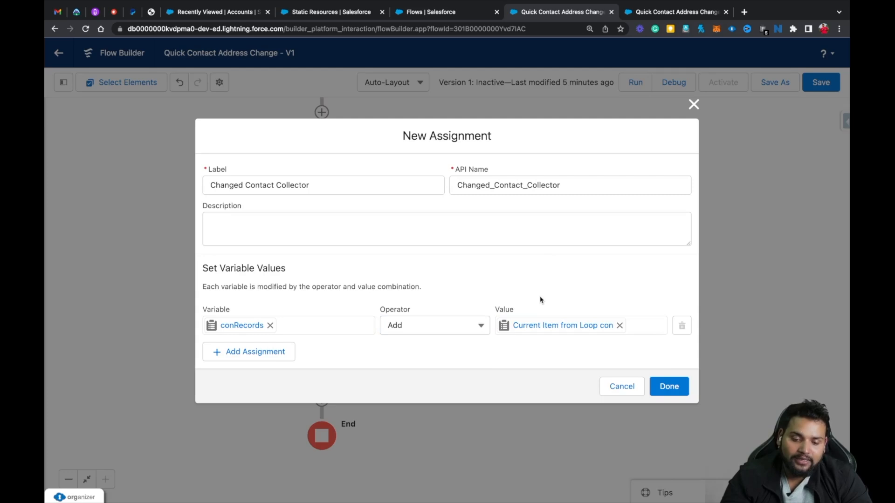
click(662, 387)
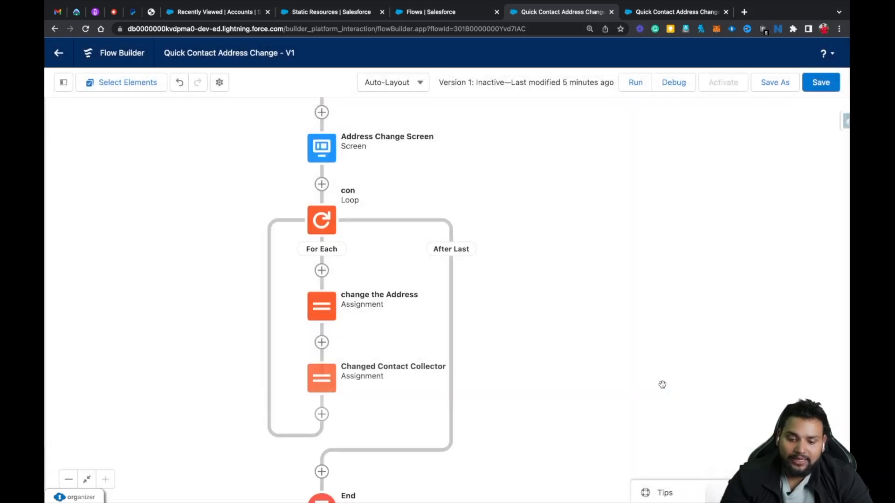
Add an Update Records element labelled Update Changed Contacts between the end of the con loop and End
scroll(596, 200, down, 3)
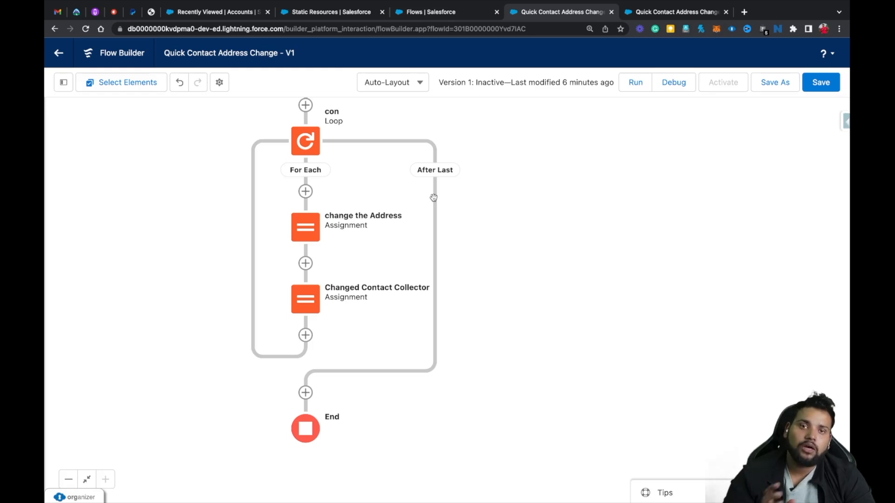
click(306, 392)
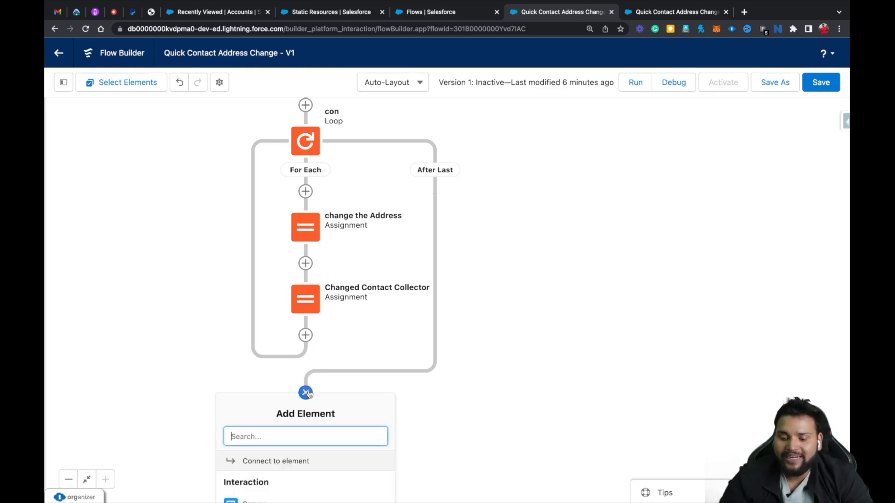
text(update)
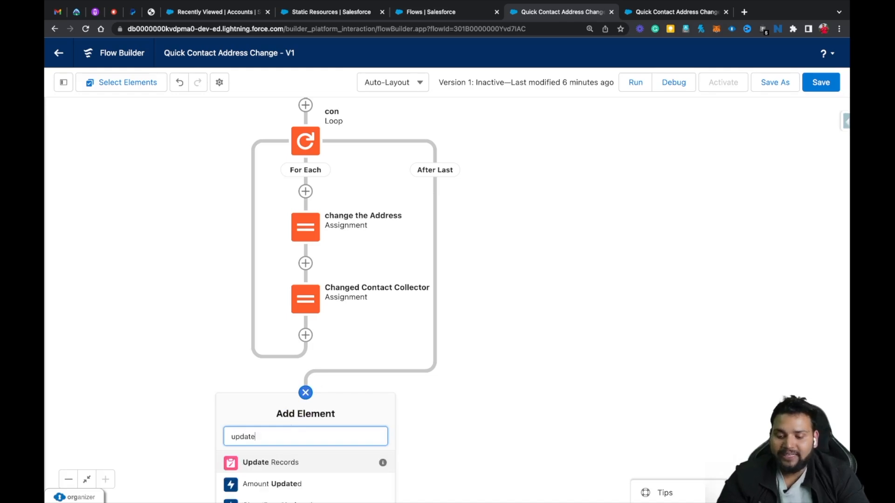
click(289, 466)
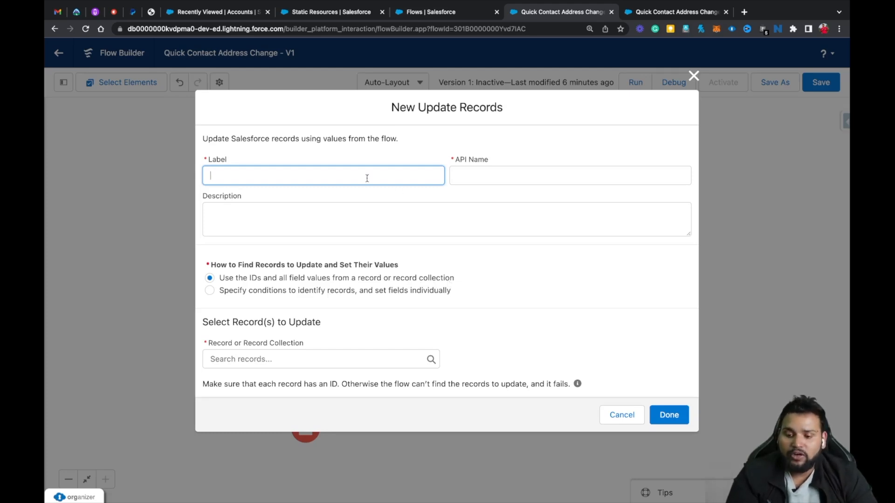
text(Update)
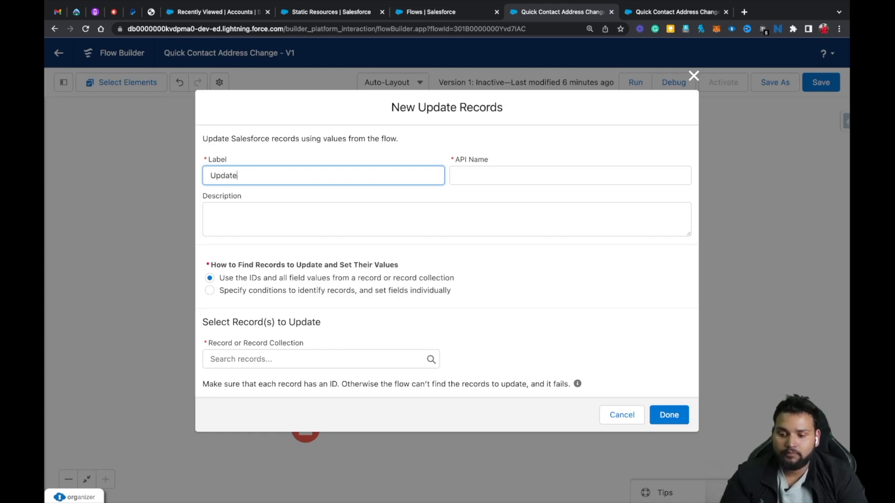
text(d cHANG)
key(BackSpace)
key(BackSpace)
key(BackSpace)
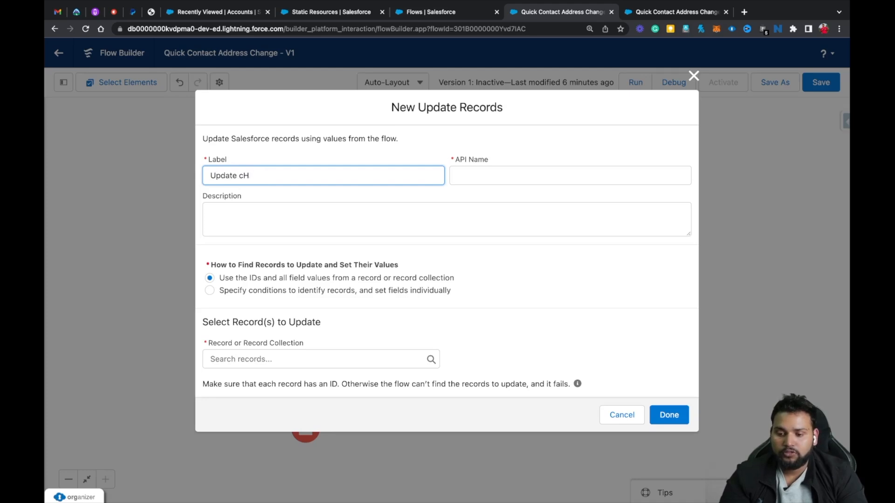
text(Changed Contacts)
click(542, 181)
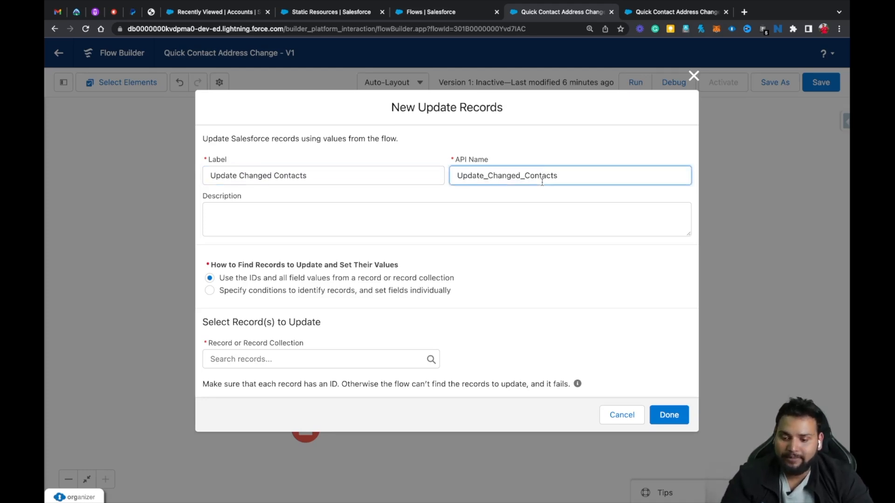
Choose the conRecords collection as the records to update and finish the Update Changed Contacts element
click(293, 359)
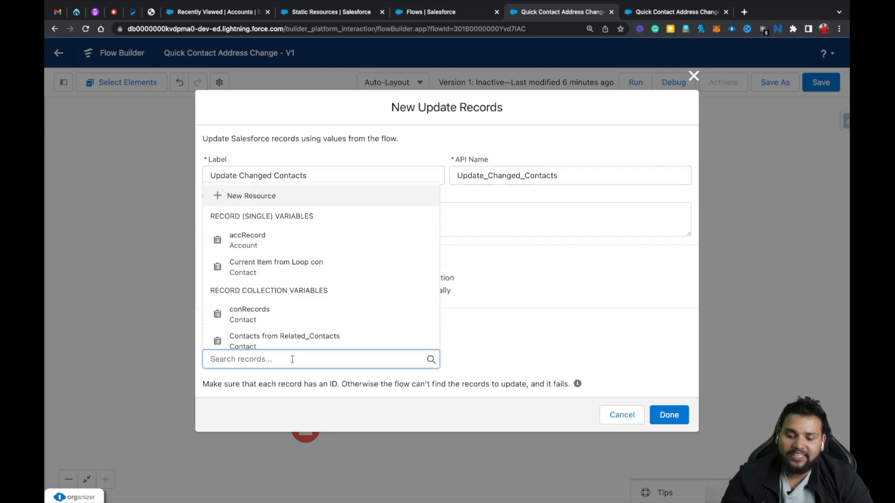
click(303, 314)
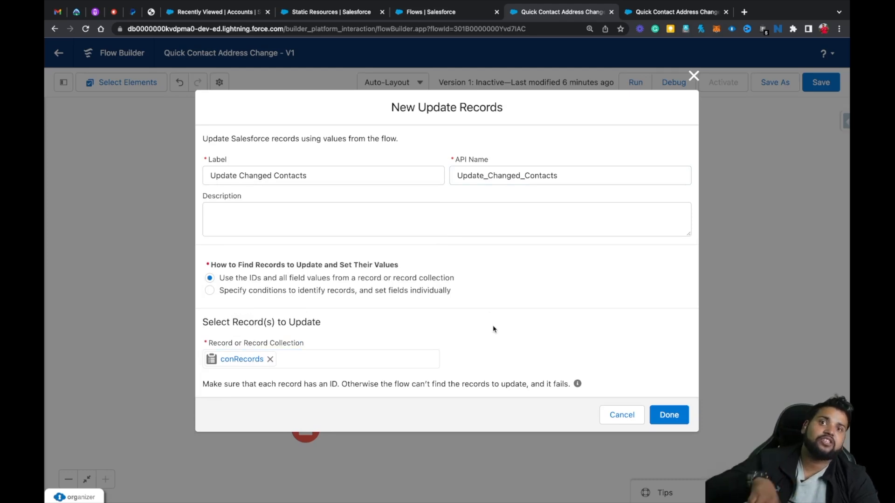
click(669, 415)
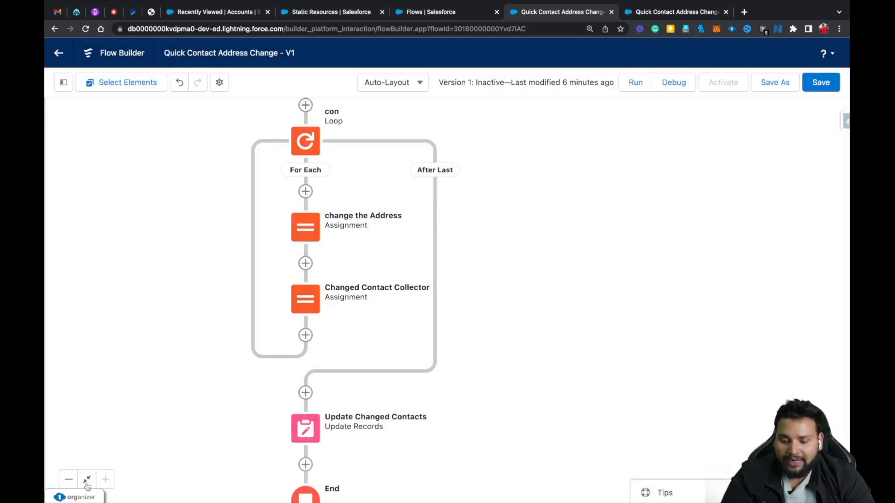
Save the Quick Contact Address Change flow and close the browser tab of the earlier debug run
click(69, 482)
click(72, 485)
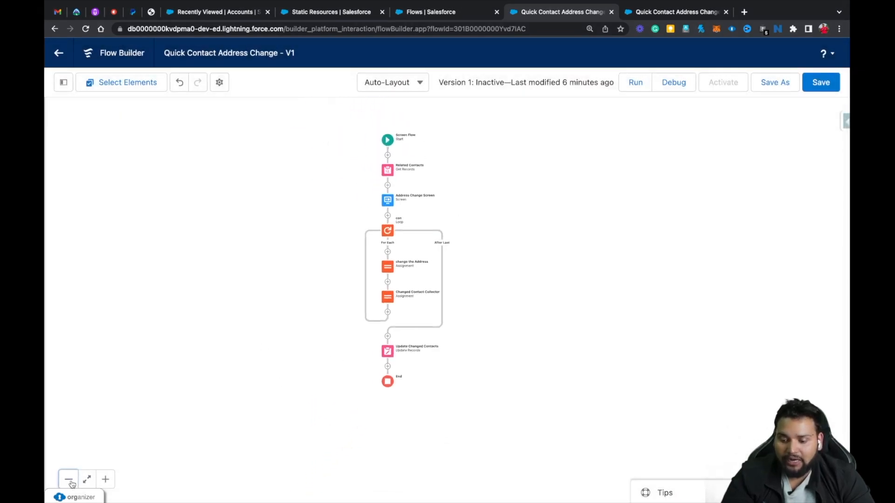
drag(421, 351, 241, 398)
click(106, 479)
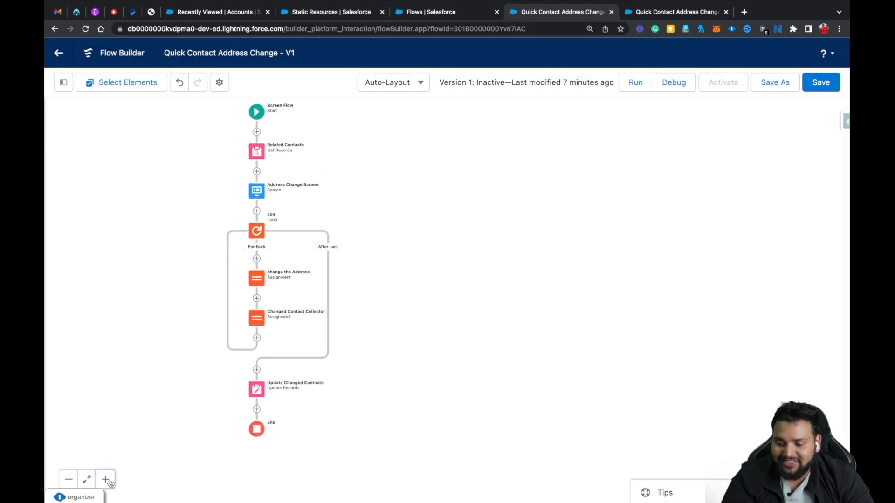
scroll(374, 307, up, 2)
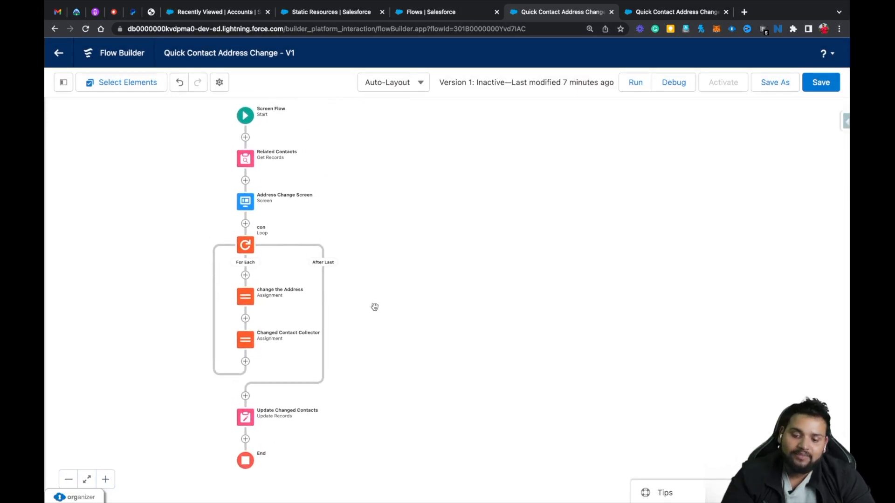
click(819, 87)
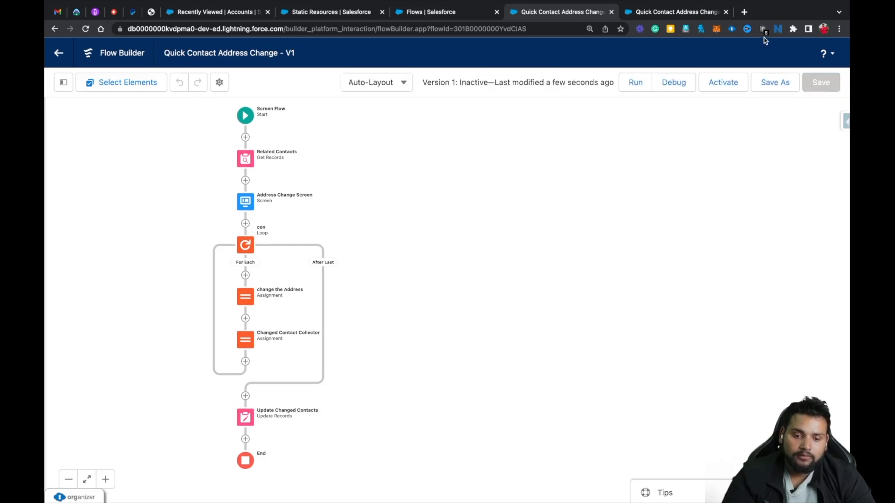
click(725, 12)
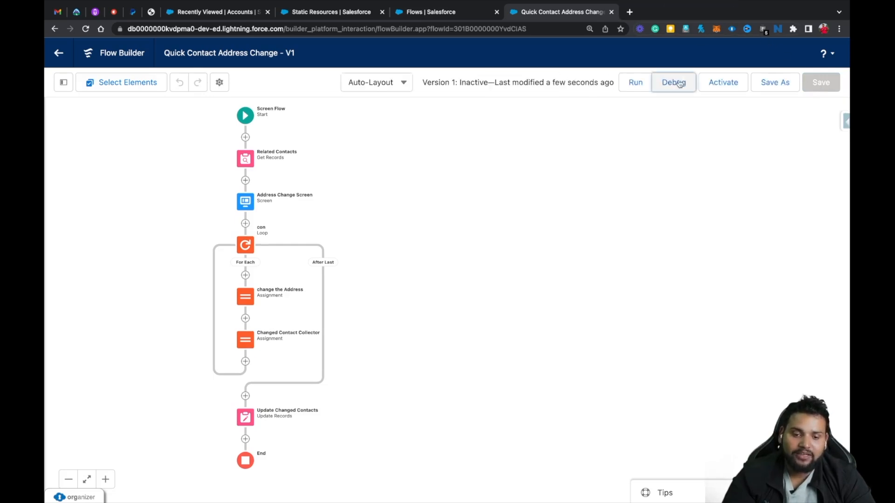
Open a debug session for the flow and choose the Edge Communications account for the accRecord input variable
click(680, 82)
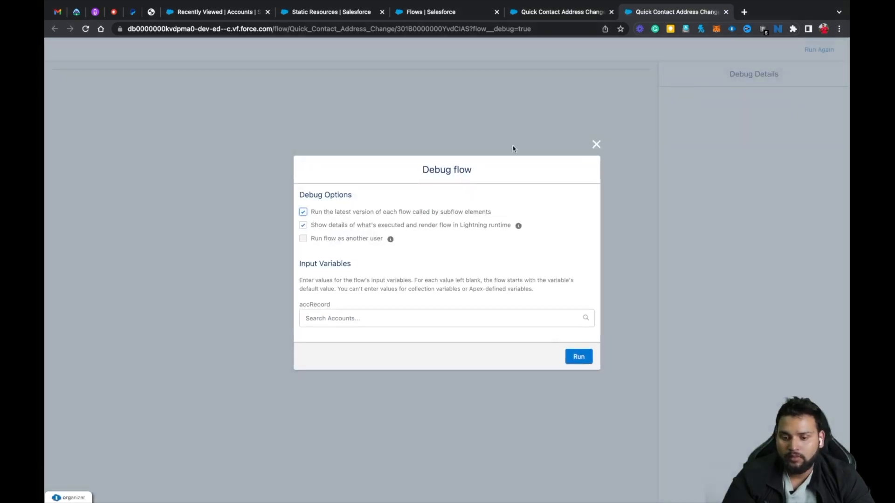
click(327, 323)
scroll(326, 326, down, 2)
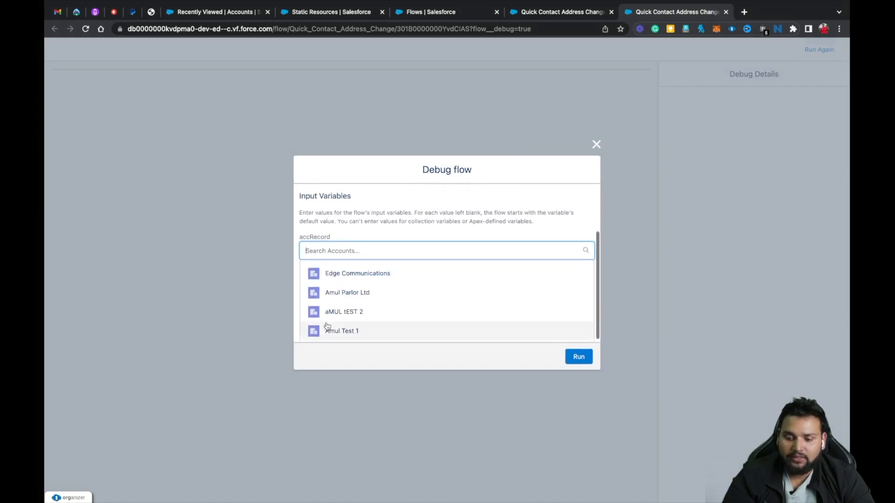
click(339, 279)
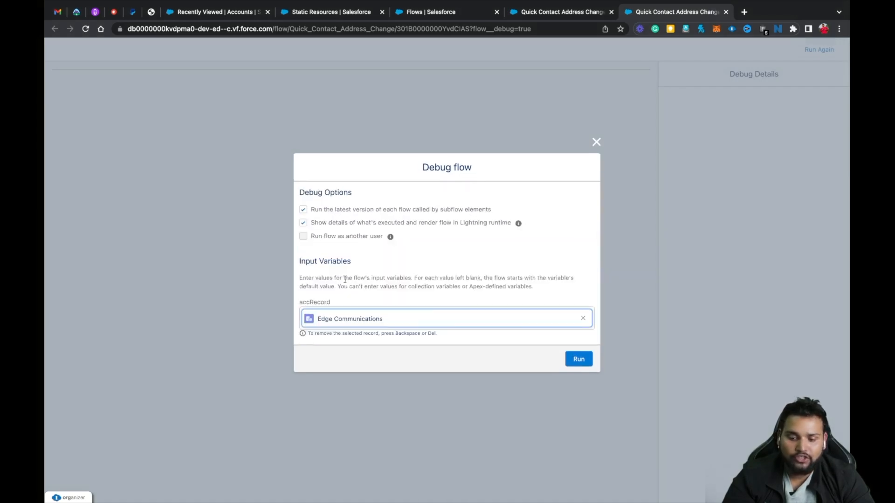
Run the debug session and fill in the shipping address with street, city, state, postal code and country
click(577, 357)
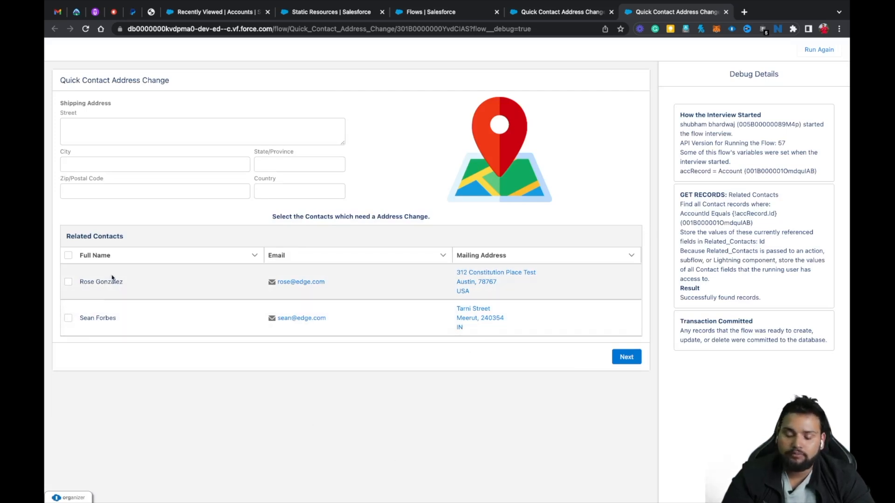
click(99, 134)
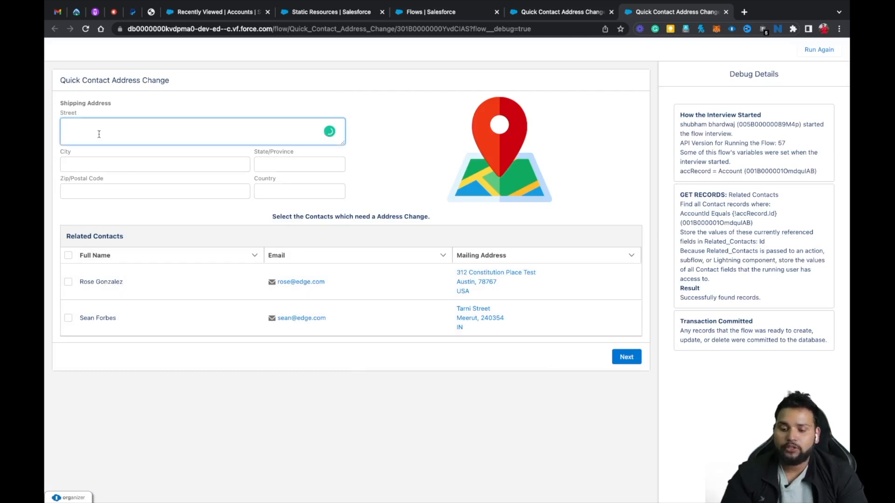
text(Vill -Kaland)
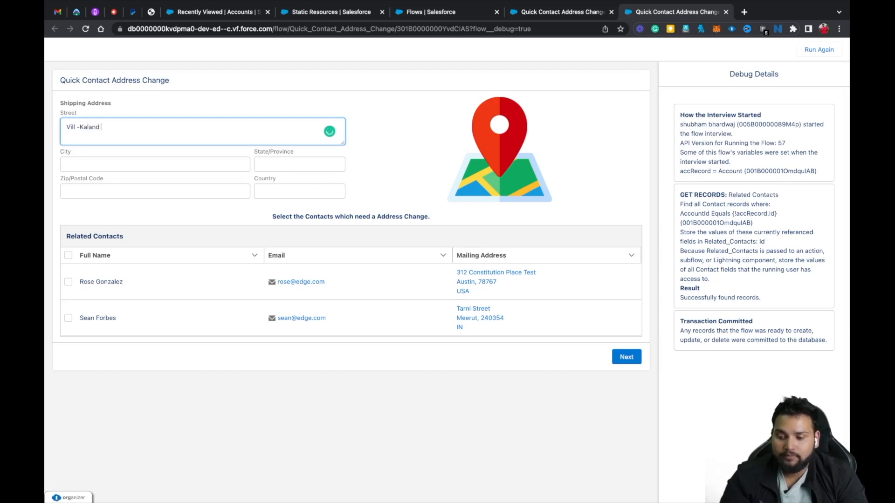
click(97, 160)
text(N)
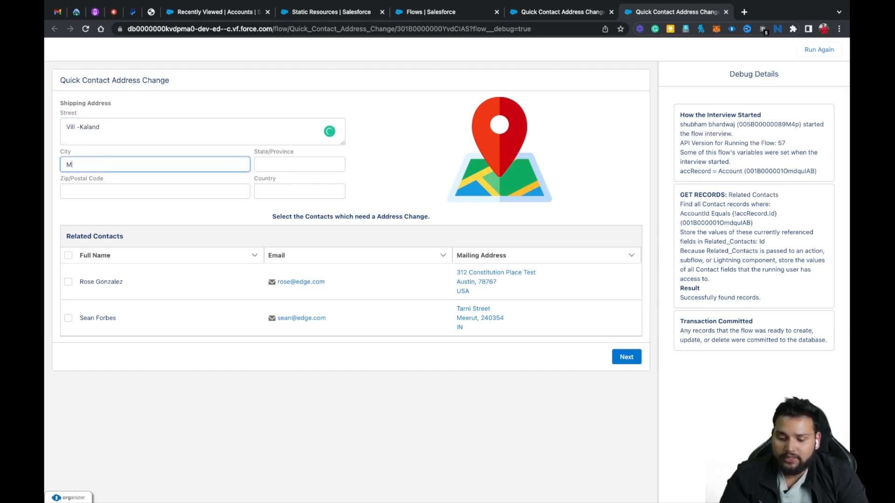
click(263, 167)
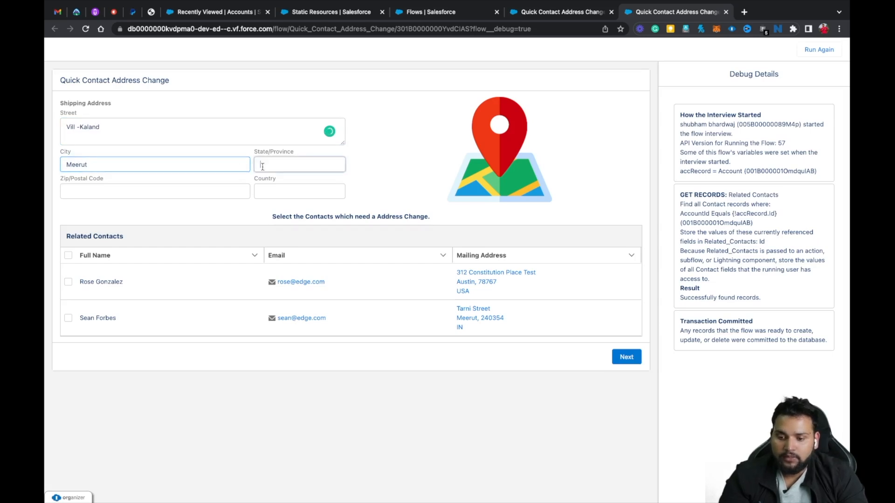
click(284, 195)
text(in)
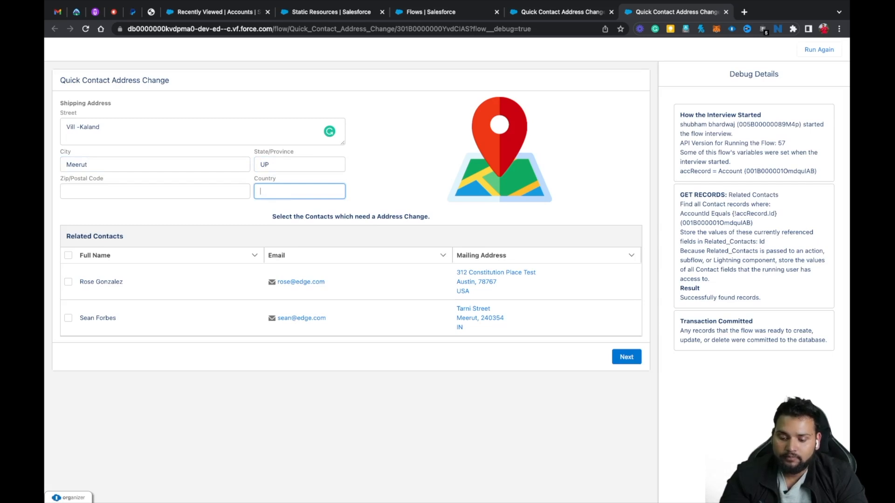
click(212, 190)
text(250110)
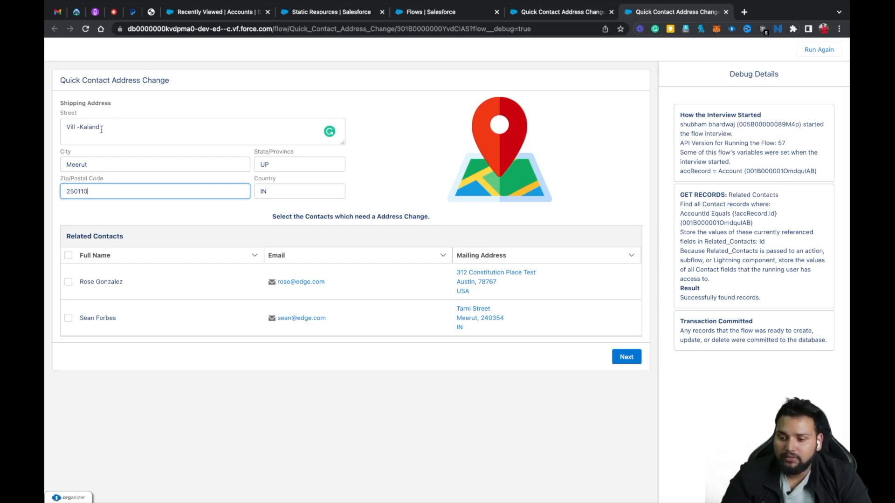
click(81, 130)
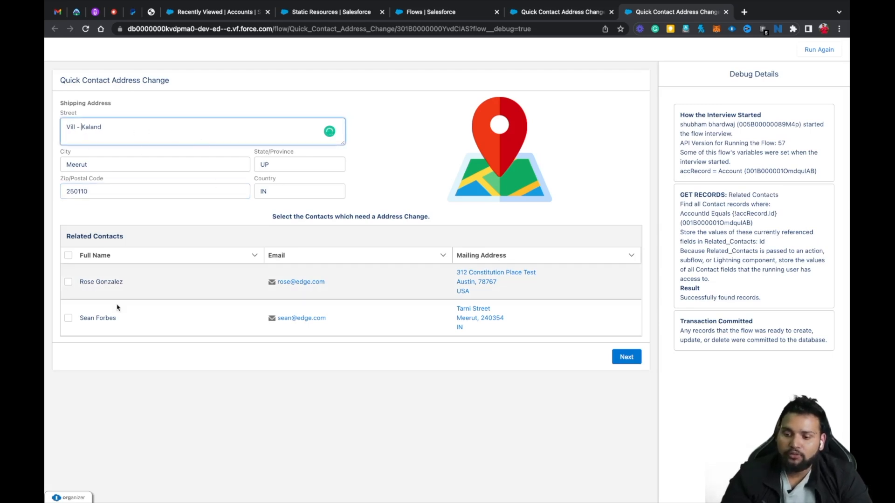
Select both related contacts, submit the screen, and examine the update result in the debug details
click(68, 282)
click(68, 318)
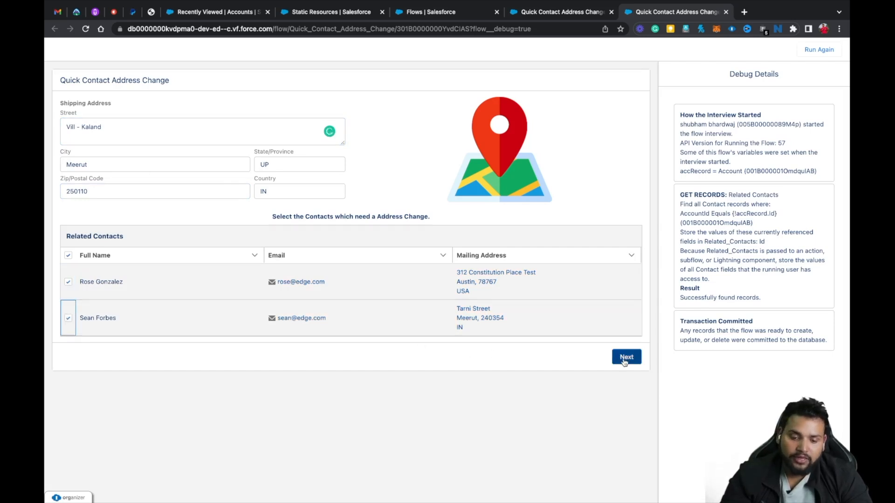
click(625, 358)
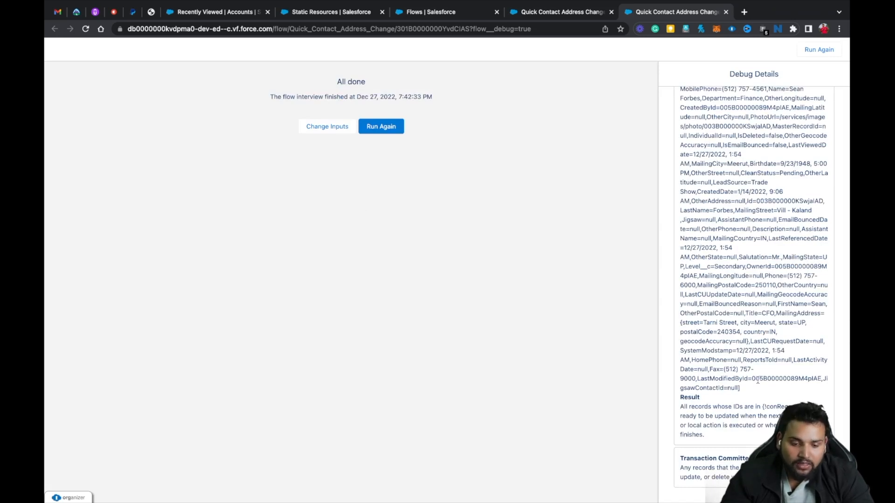
drag(680, 408, 705, 441)
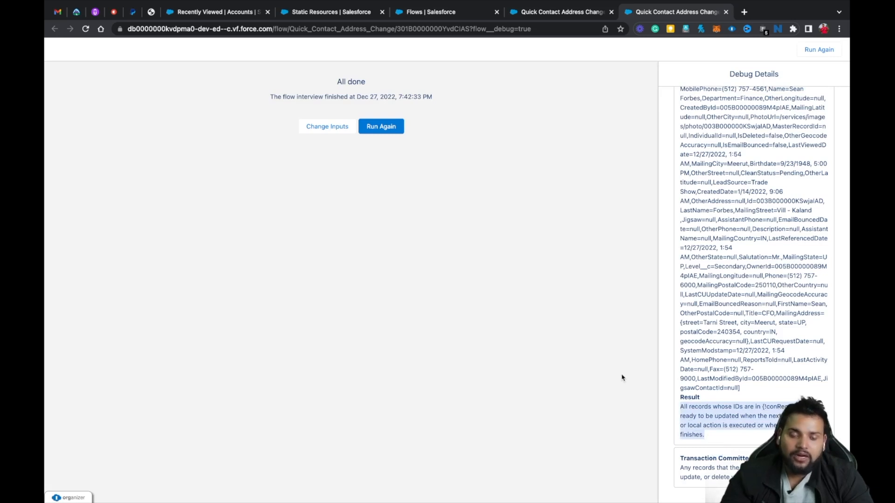
Open the Edge Communications account and check the mailing address in the details of its CFO contact
click(208, 18)
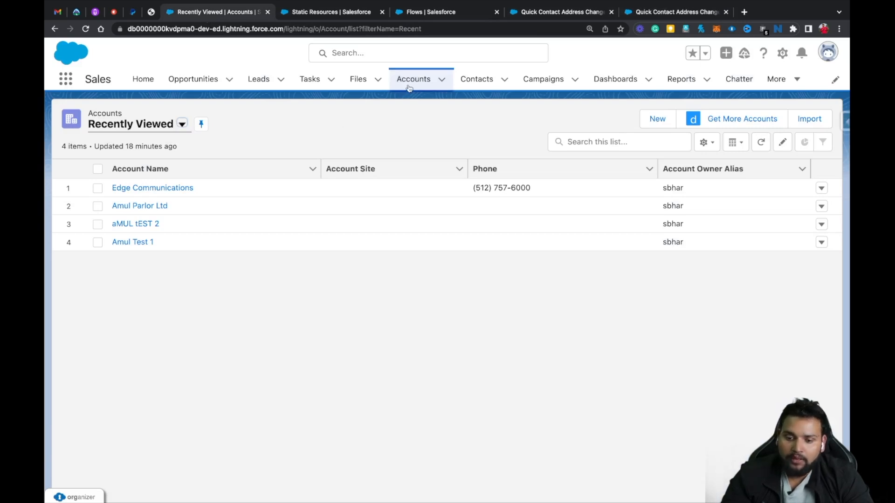
click(175, 188)
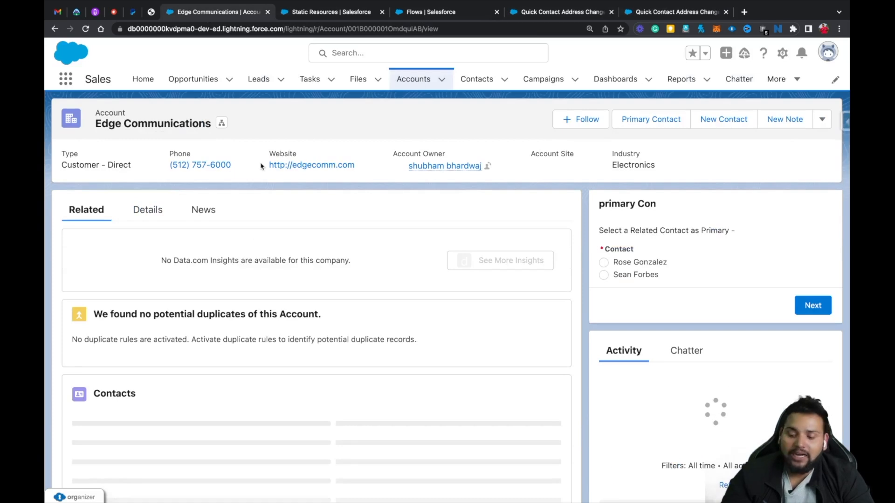
scroll(231, 339, down, 2)
mouse_move(110, 331)
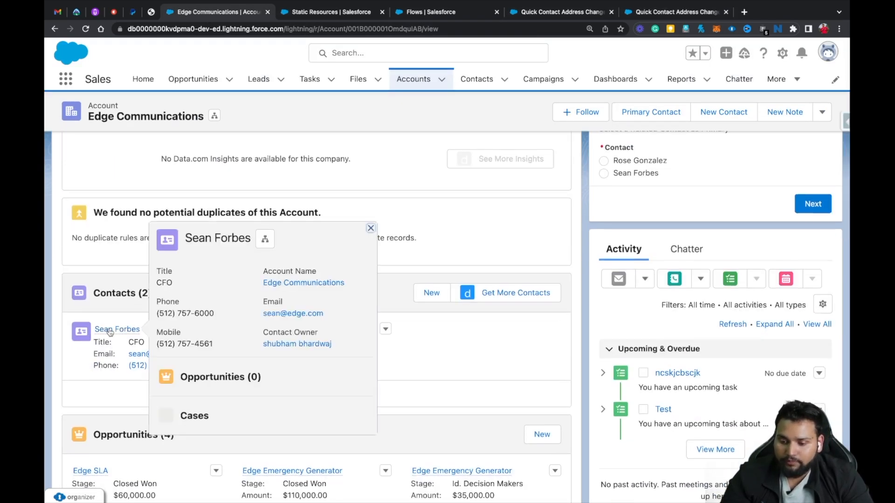
click(110, 331)
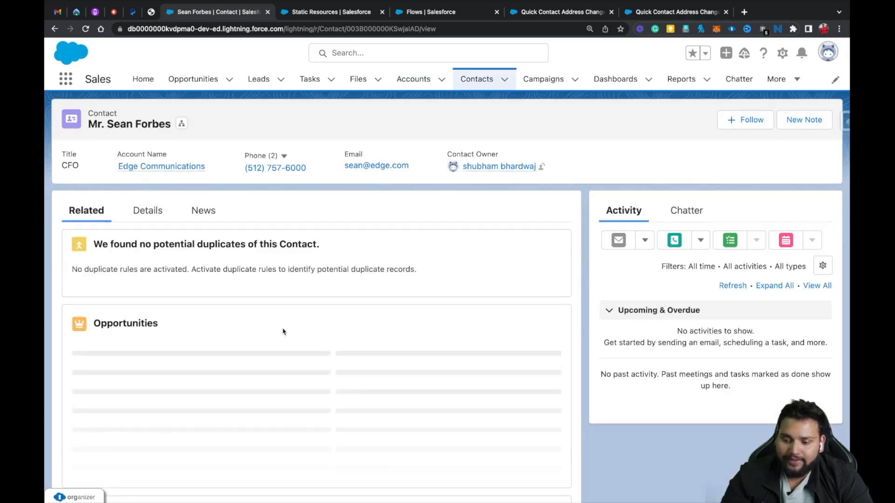
click(146, 211)
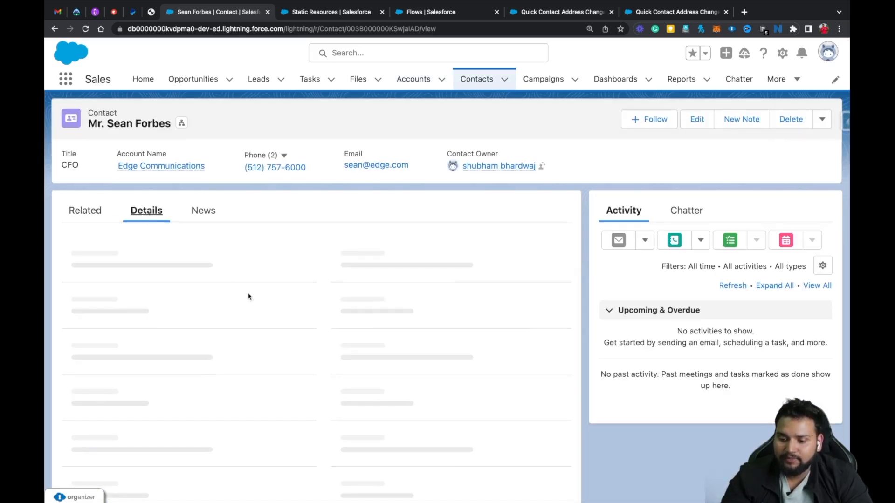
scroll(247, 296, down, 5)
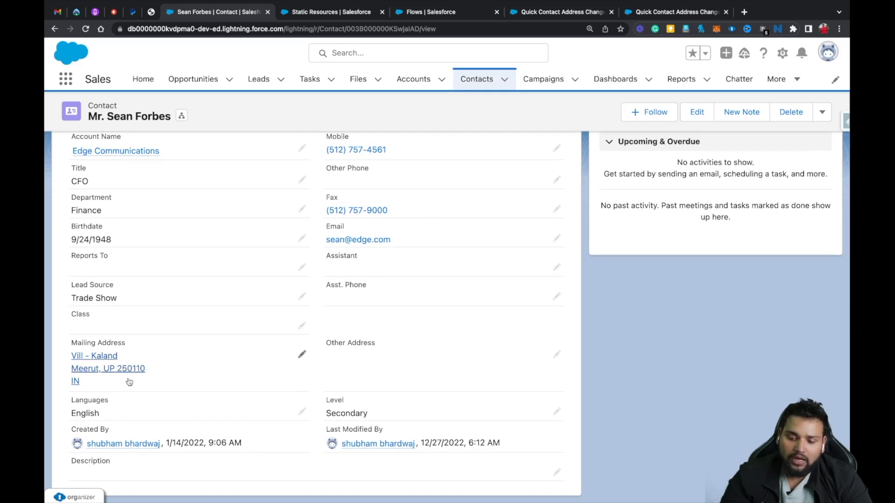
Return to the account and check the mailing address in the details of its SVP, Procurement contact
click(54, 29)
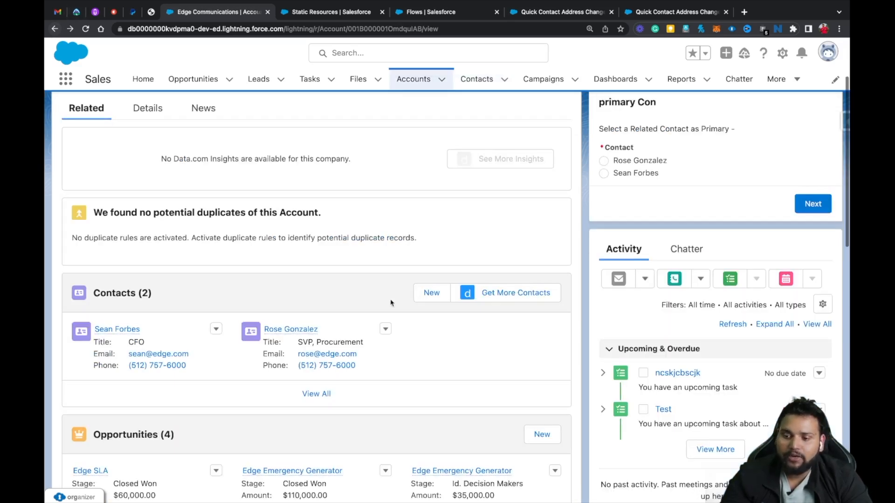
click(294, 329)
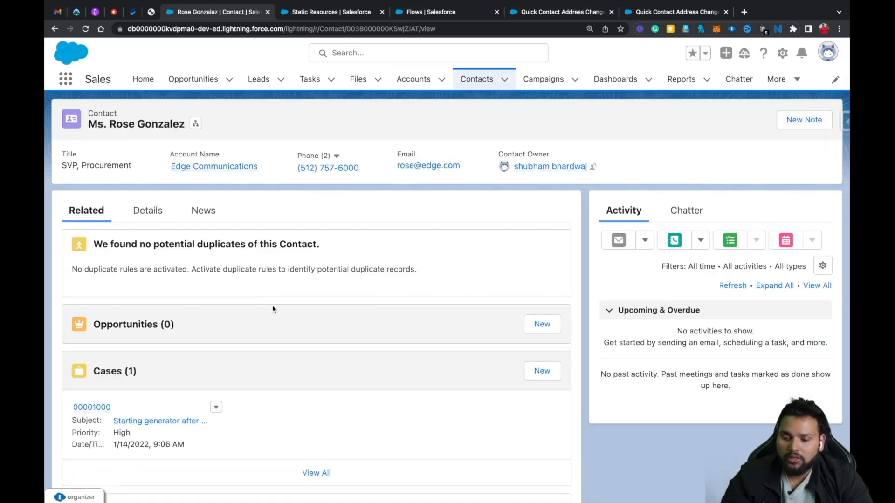
click(148, 210)
scroll(166, 357, down, 4)
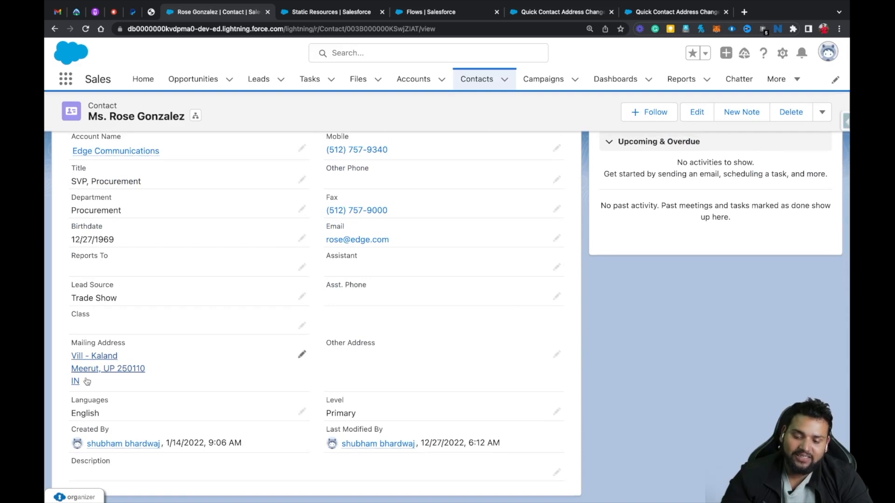
Return to the finished debug session and run the flow again to view the related contacts' mailing addresses
click(427, 14)
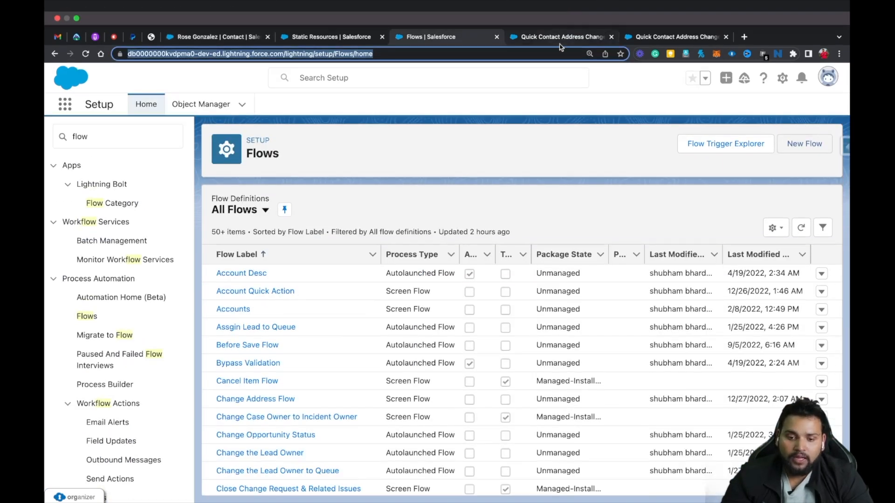
click(561, 39)
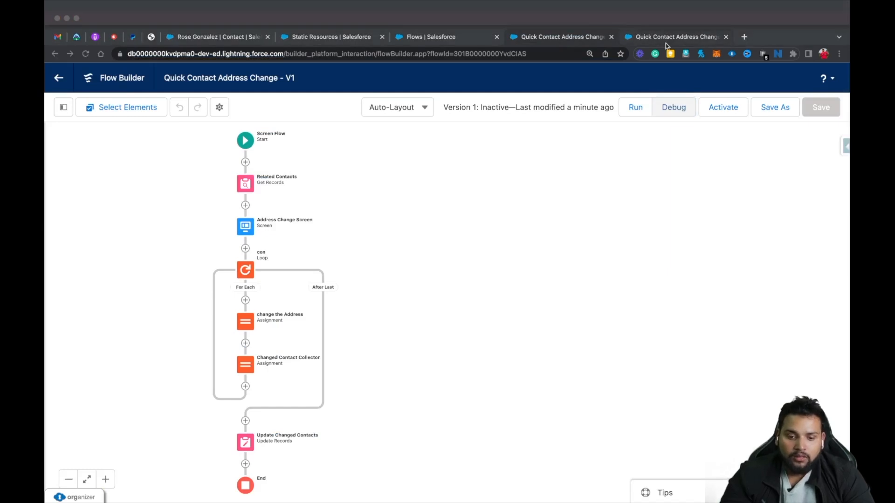
click(659, 41)
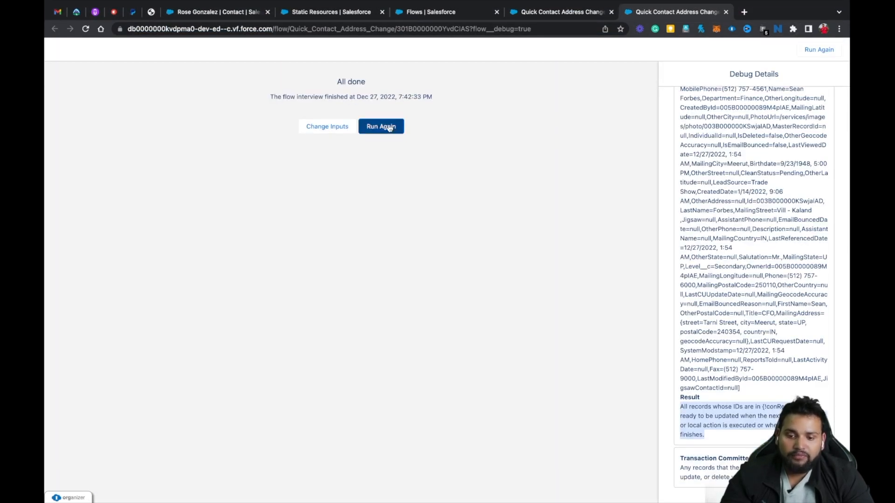
click(387, 126)
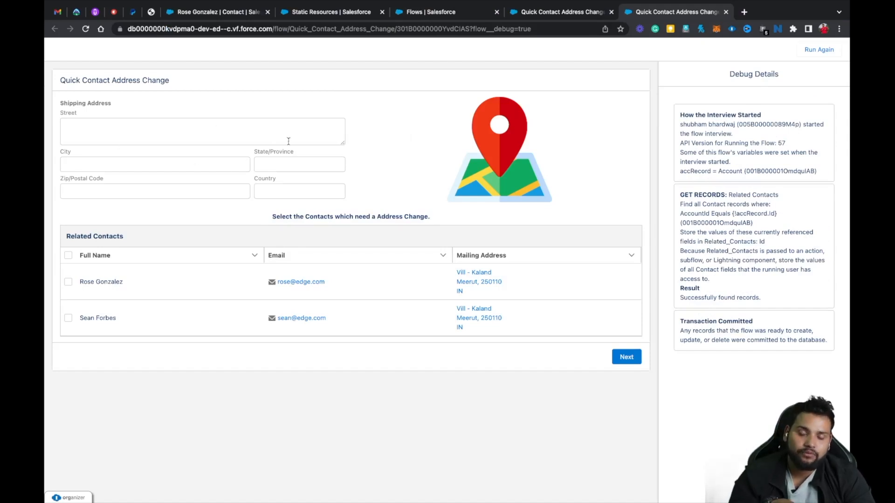
Return to the flow canvas, open the Address Change Screen element for editing and select its Shipping Address component
click(538, 14)
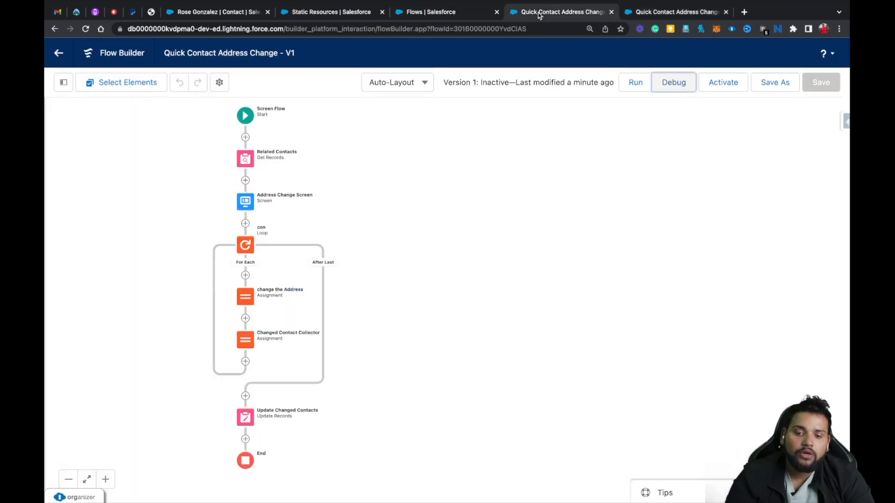
click(471, 13)
click(523, 14)
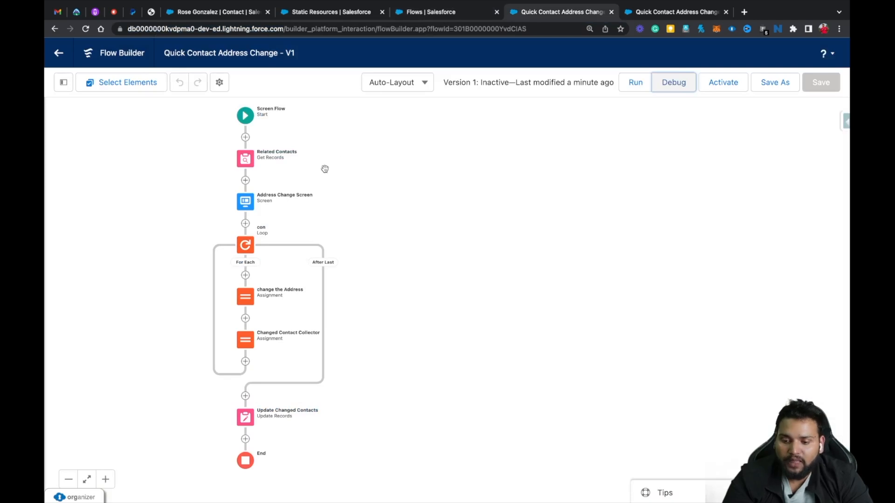
double_click(248, 207)
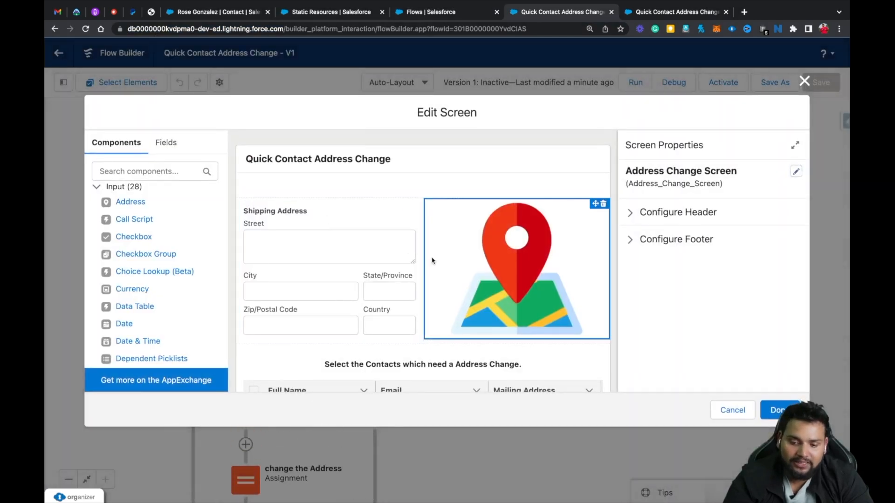
click(315, 237)
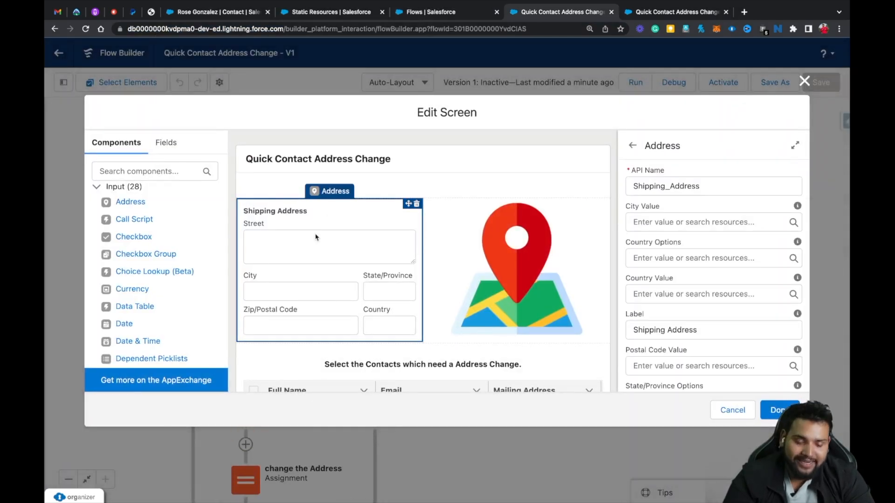
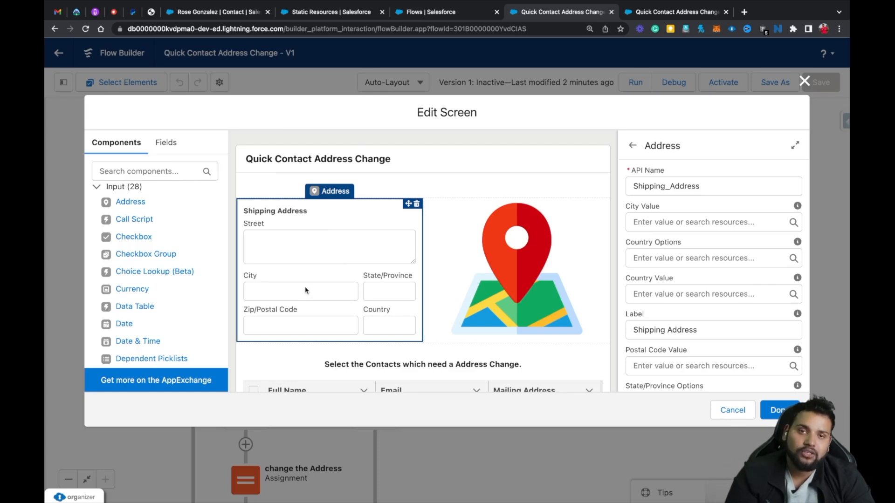
Set the Shipping Address component's City Value to {!accRecord.ShippingCity}
click(651, 223)
text(ACC)
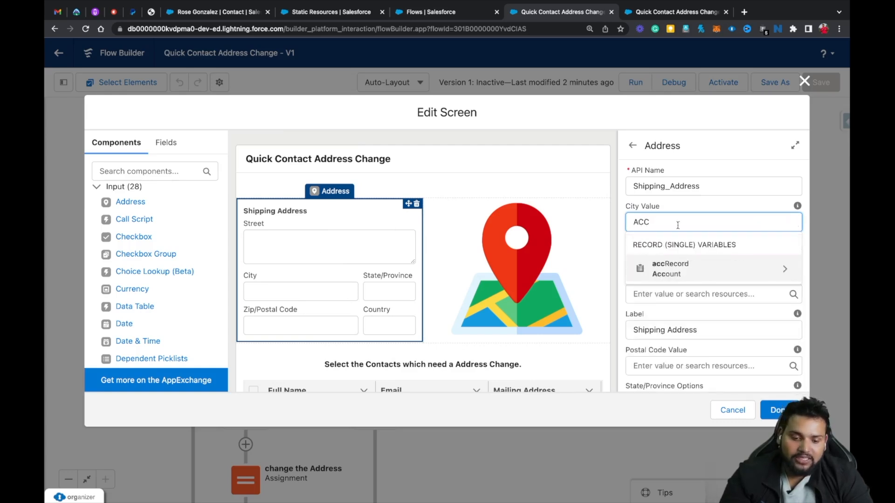
click(679, 264)
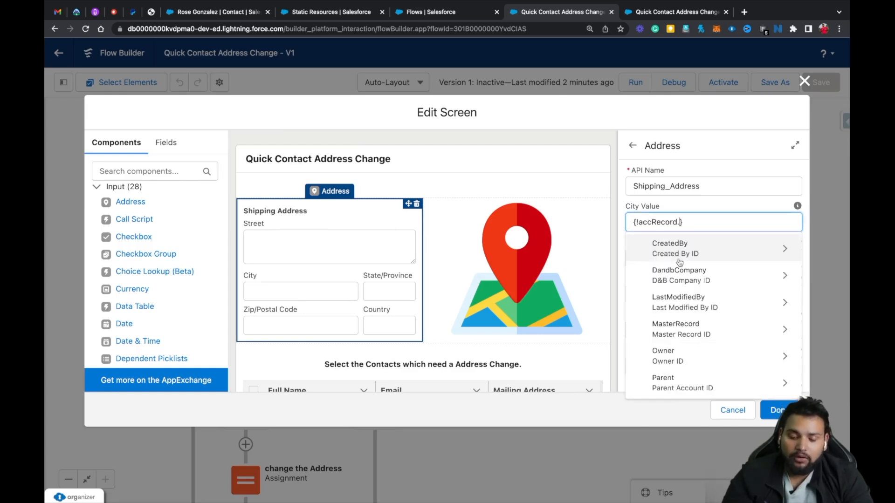
text(CITY)
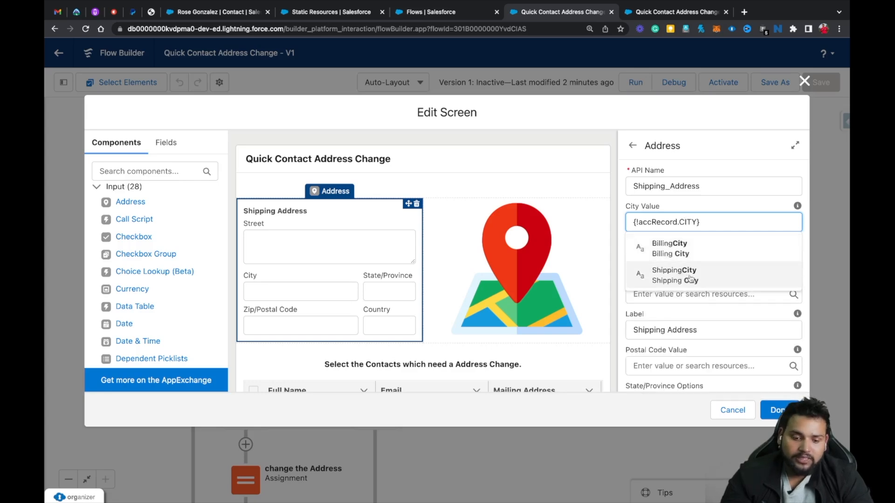
click(693, 280)
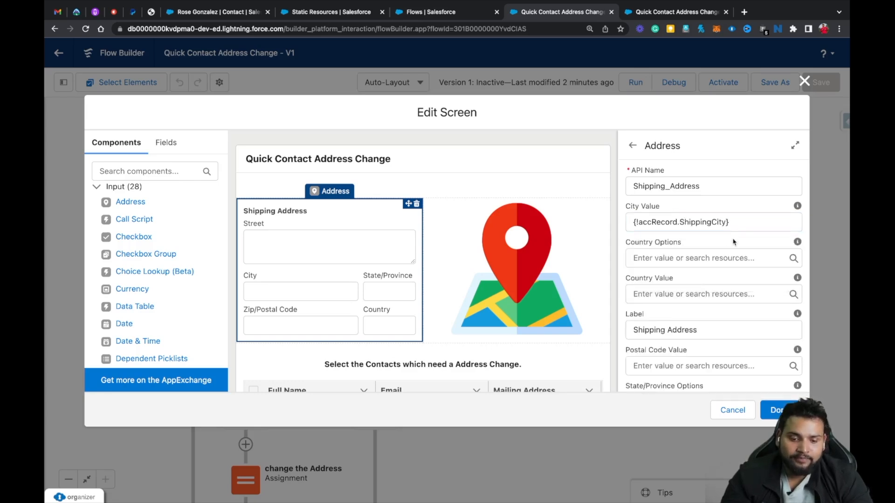
Set the Shipping Address component's Country Value to {!accRecord.ShippingCountry}
scroll(733, 241, down, 1)
click(680, 247)
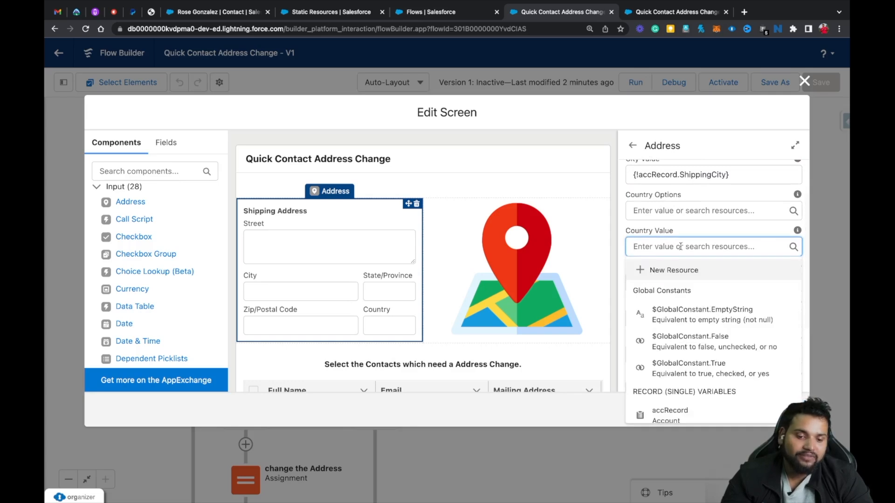
text(acc)
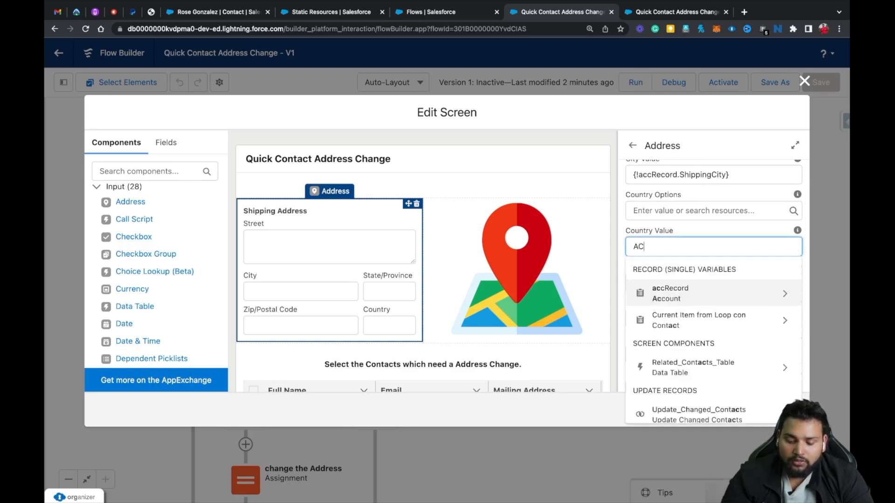
click(679, 291)
text(COUN)
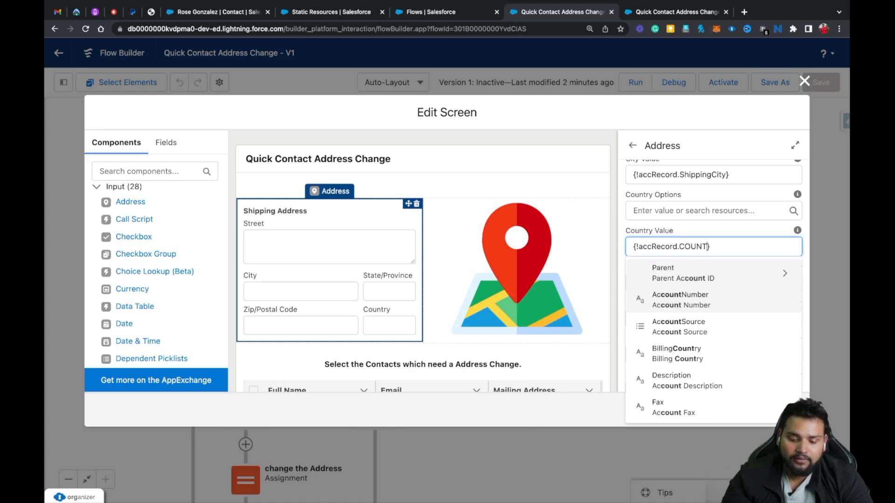
text(TRY)
click(687, 302)
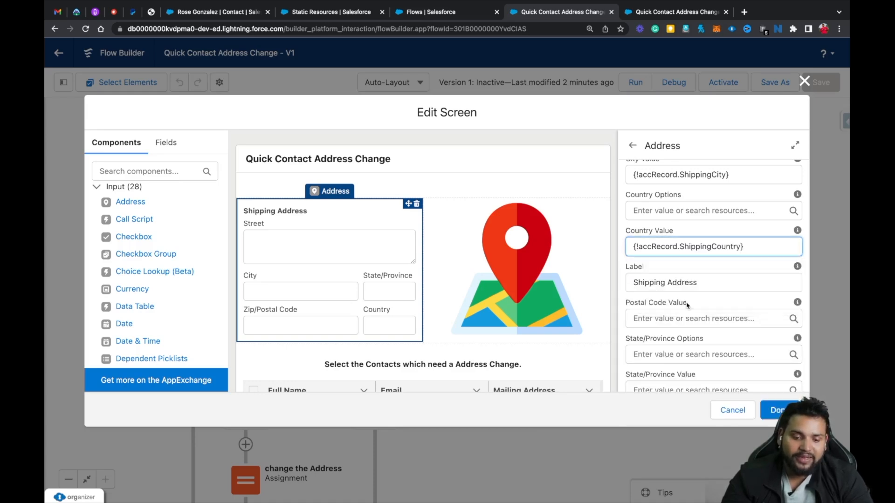
Set the Shipping Address component's Postal Code Value to {!accRecord.ShippingPostalCode}
scroll(687, 305, down, 1)
click(662, 282)
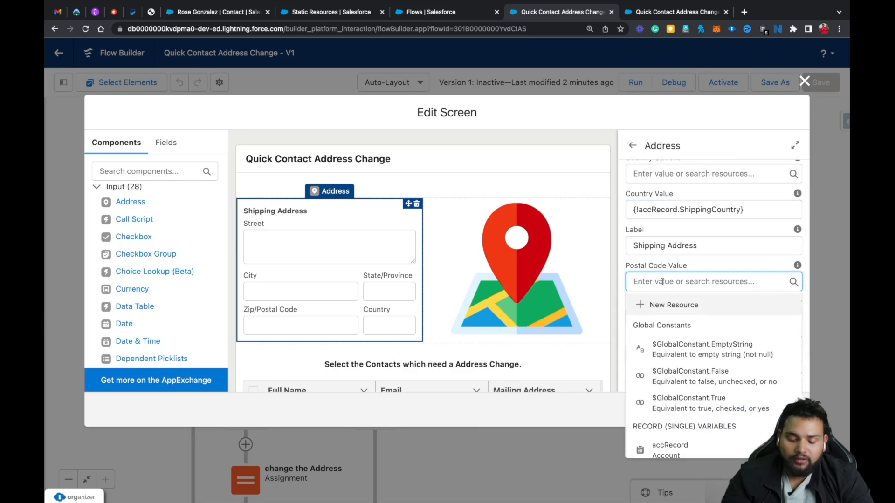
text(ACC)
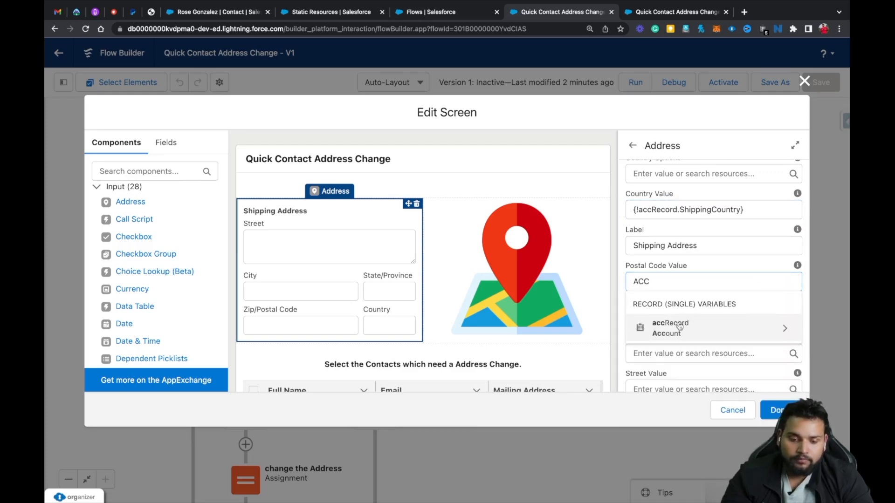
click(677, 327)
text(POST)
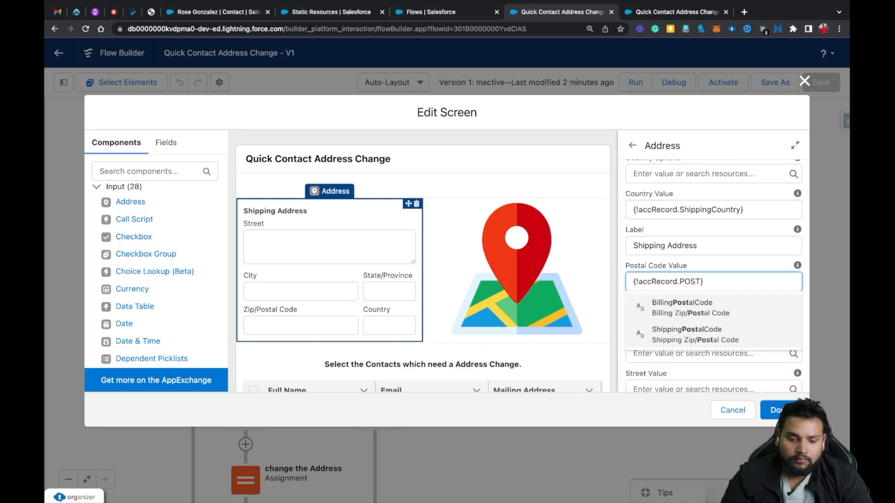
click(689, 335)
Set the Shipping Address component's State/Province Value to {!accRecord.ShippingState}
scroll(688, 343, down, 1)
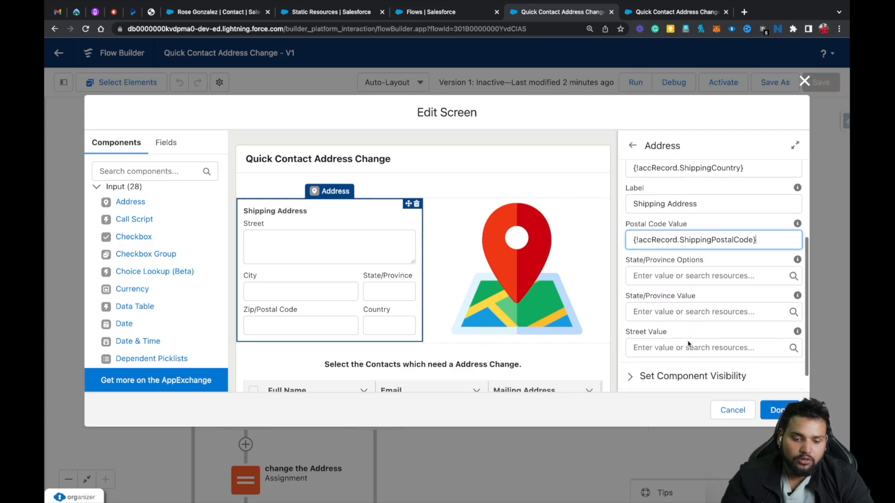
click(673, 313)
text(ACC)
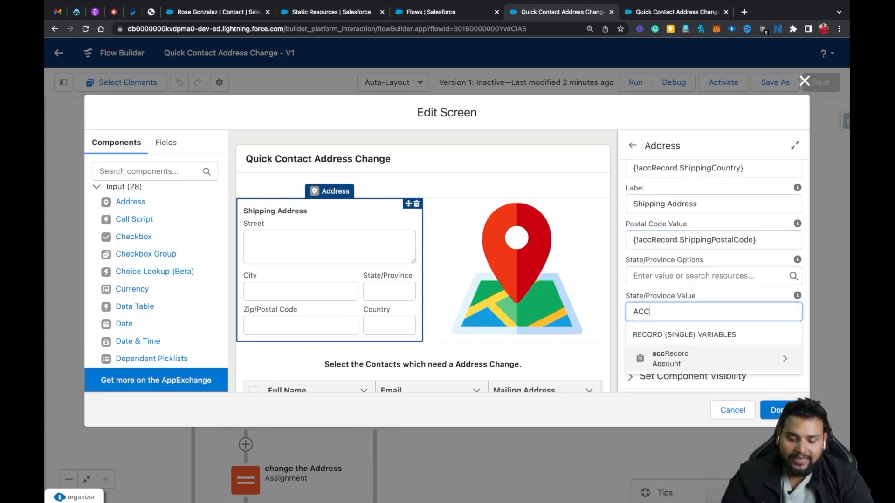
click(673, 356)
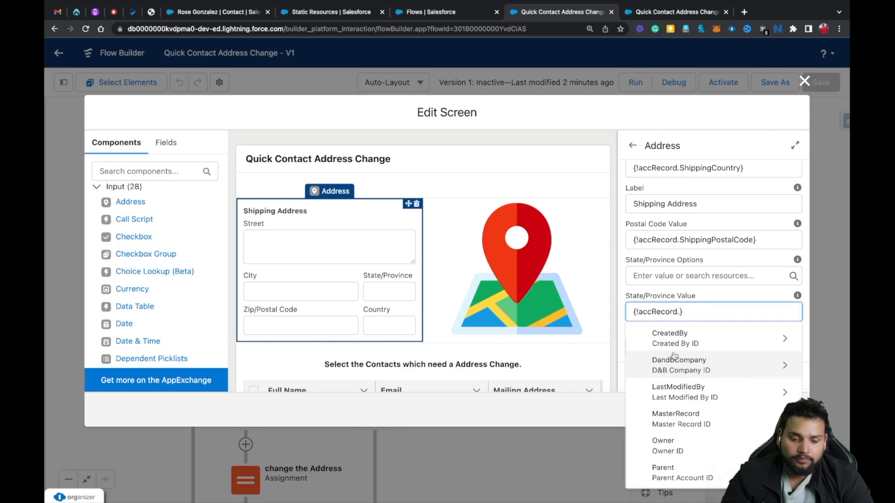
text(STAT)
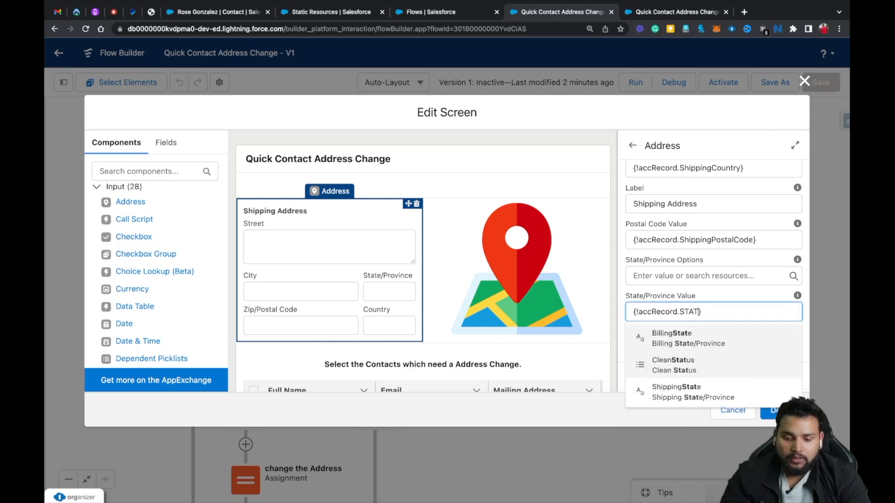
click(678, 394)
Set the Shipping Address component's Street Value to {!accRecord.ShippingStreet} and finish editing the screen element
click(655, 350)
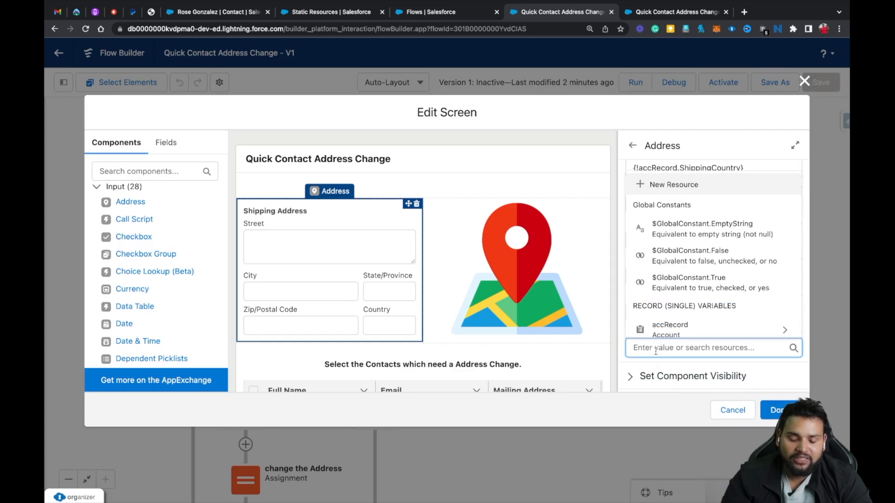
text(ACC)
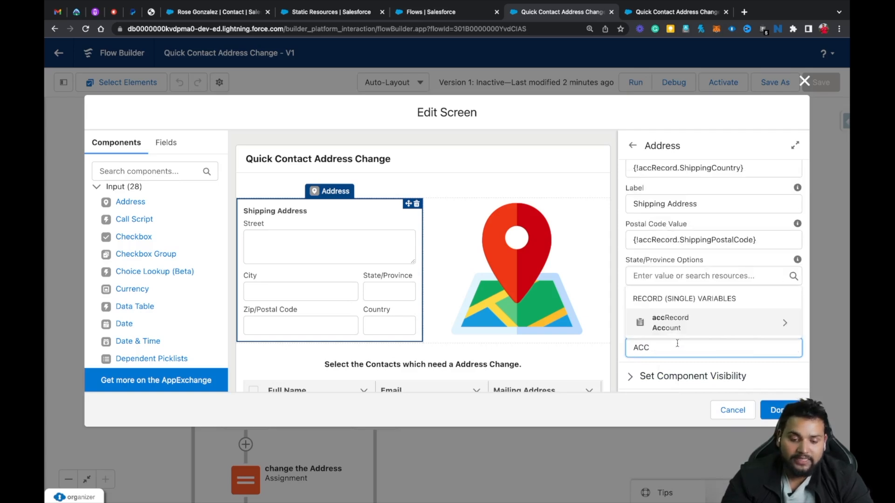
click(673, 323)
text(STREE)
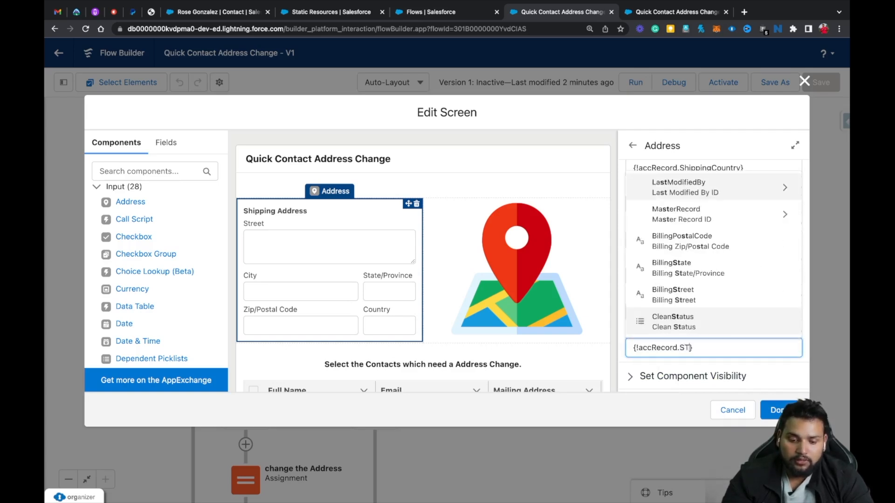
click(695, 322)
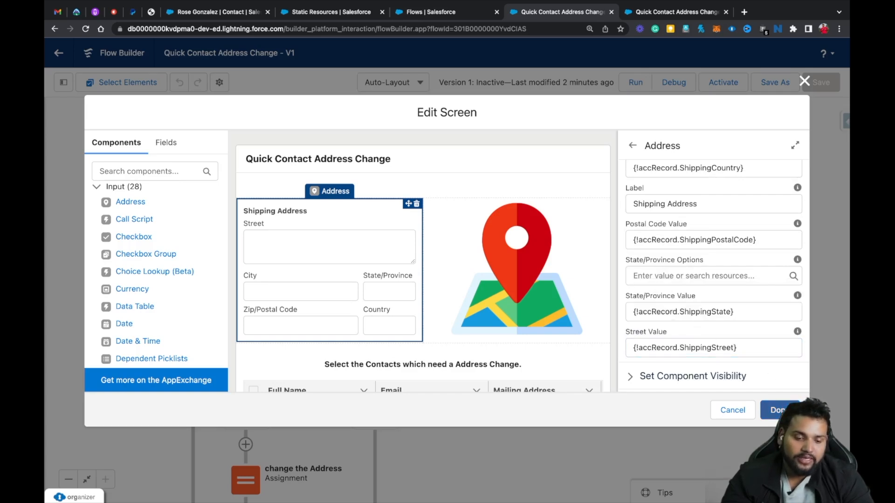
click(777, 410)
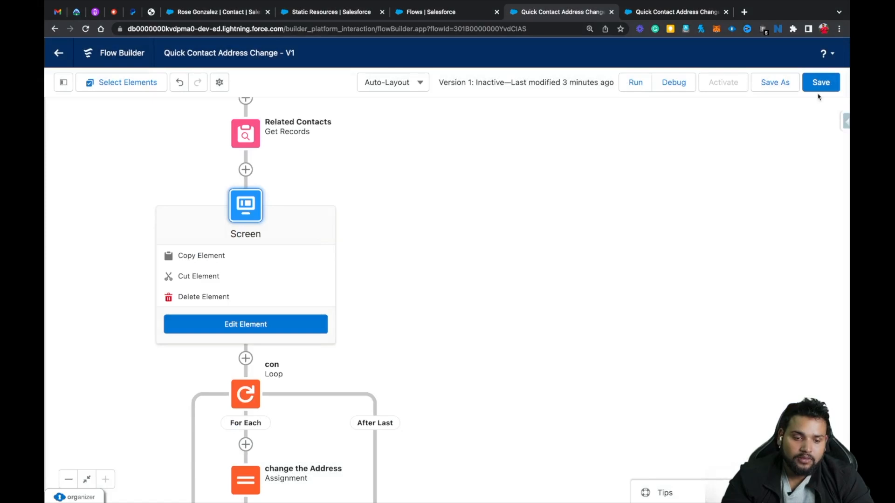
Save the flow and debug it with Edge Communications as the accRecord input
click(819, 87)
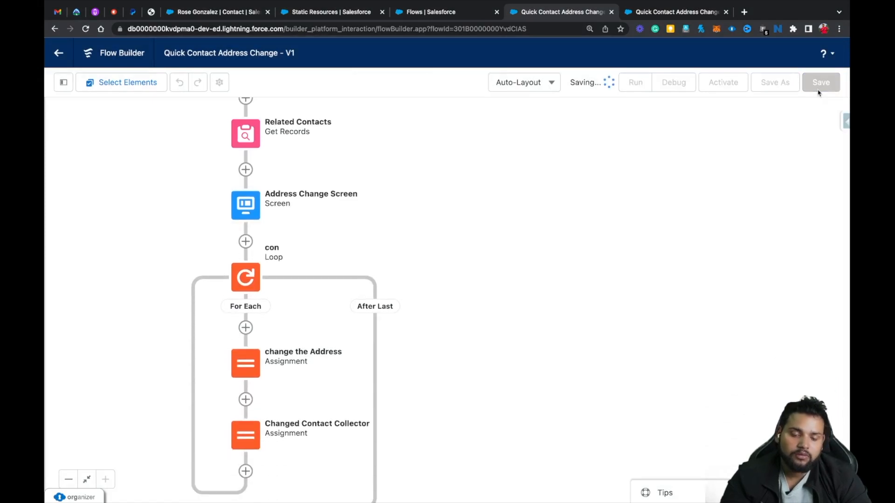
click(690, 88)
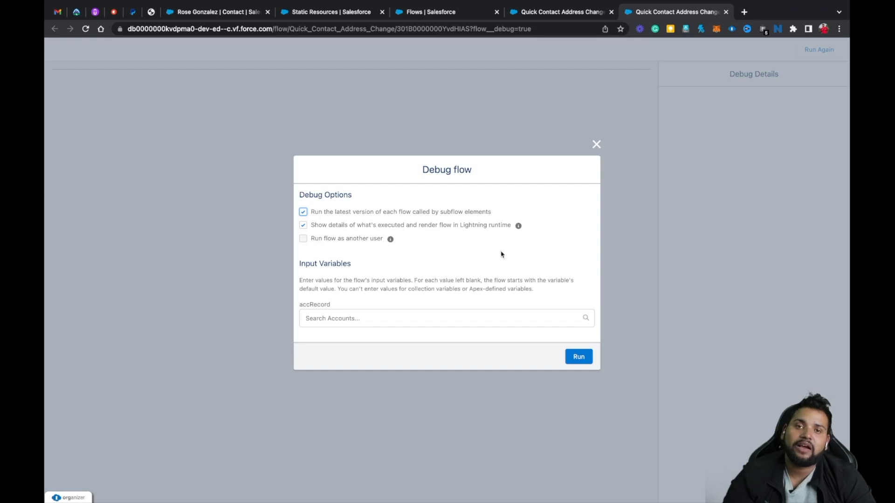
click(415, 318)
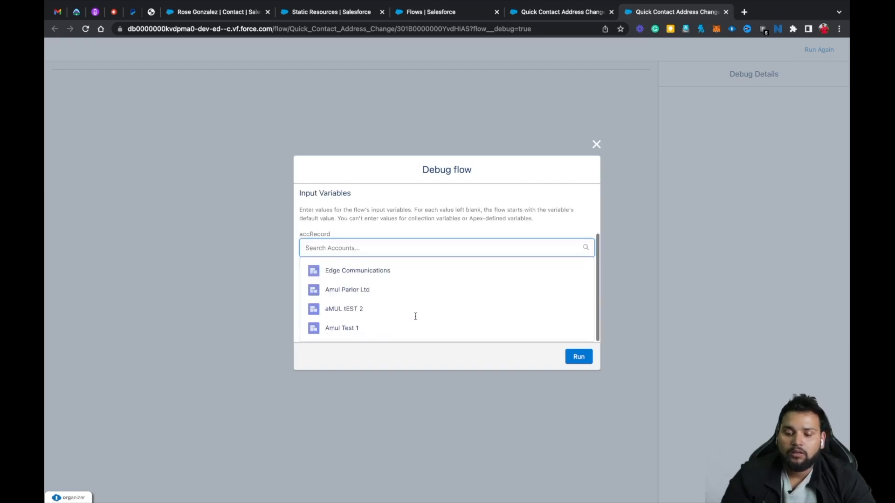
click(354, 271)
click(575, 358)
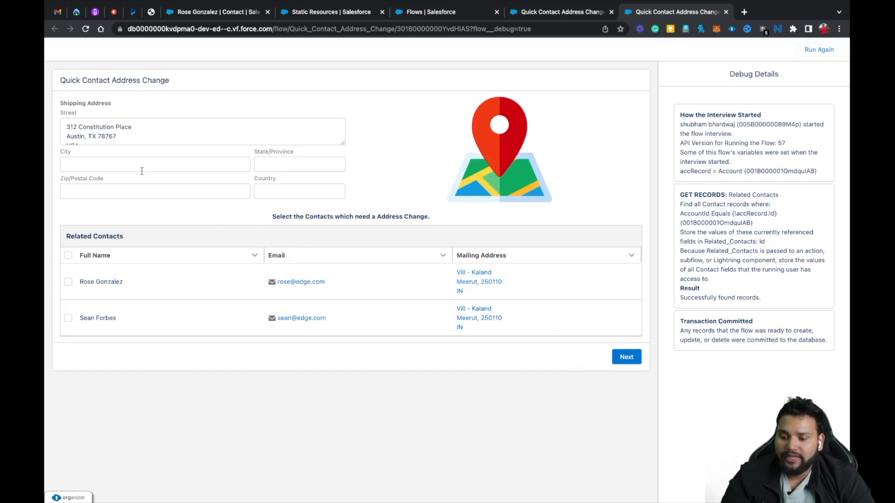
scroll(117, 135, down, 1)
scroll(116, 134, up, 1)
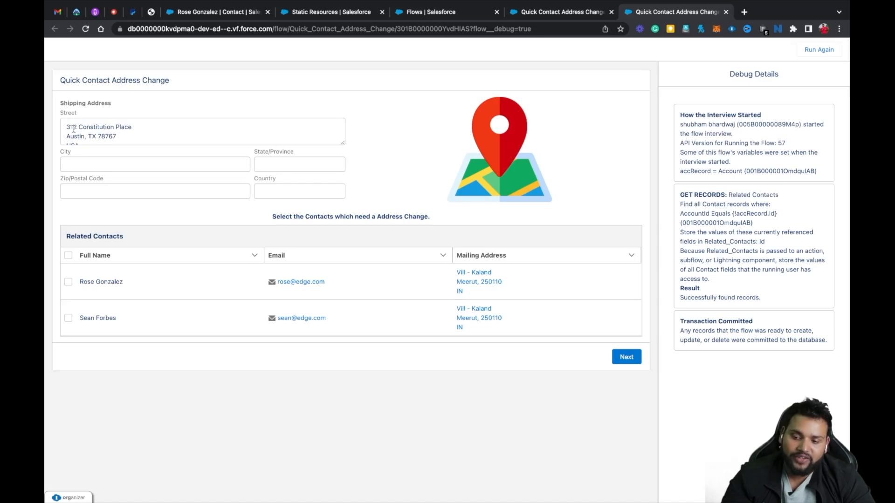
Return to the contact record, open its Edge Communications account and examine the billing and shipping addresses in the details
click(219, 11)
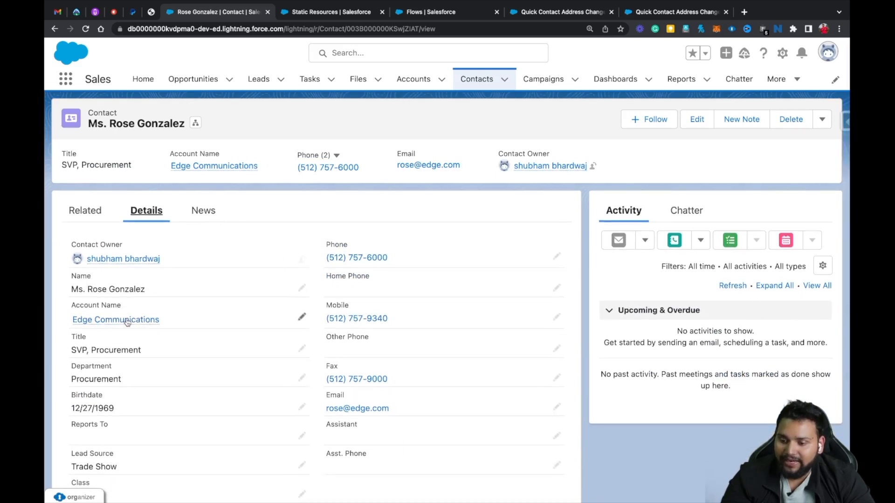
click(125, 320)
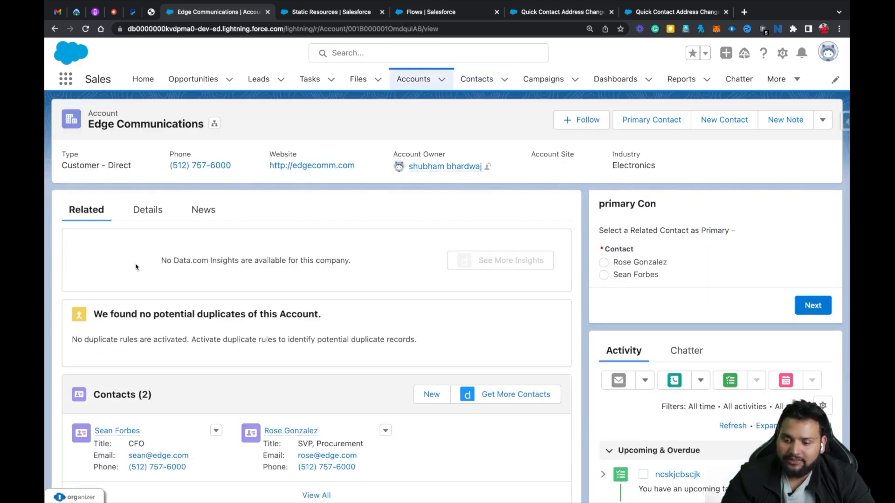
click(145, 211)
scroll(145, 213, down, 3)
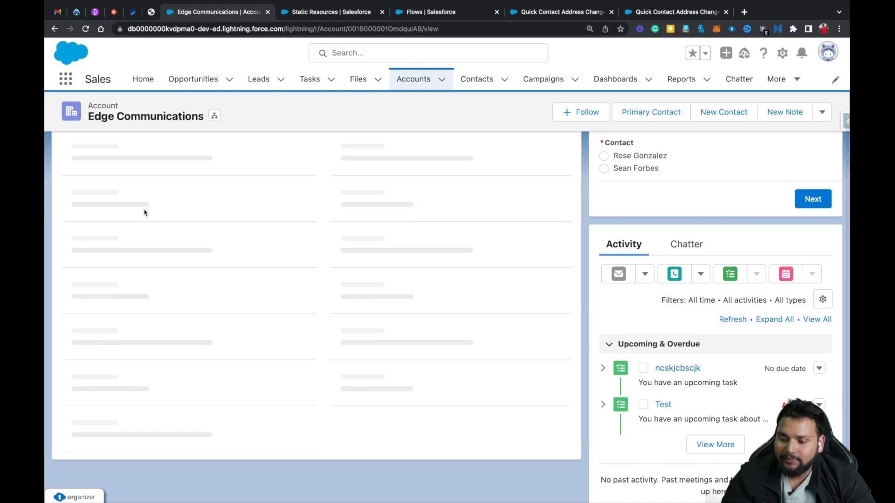
scroll(145, 212, down, 4)
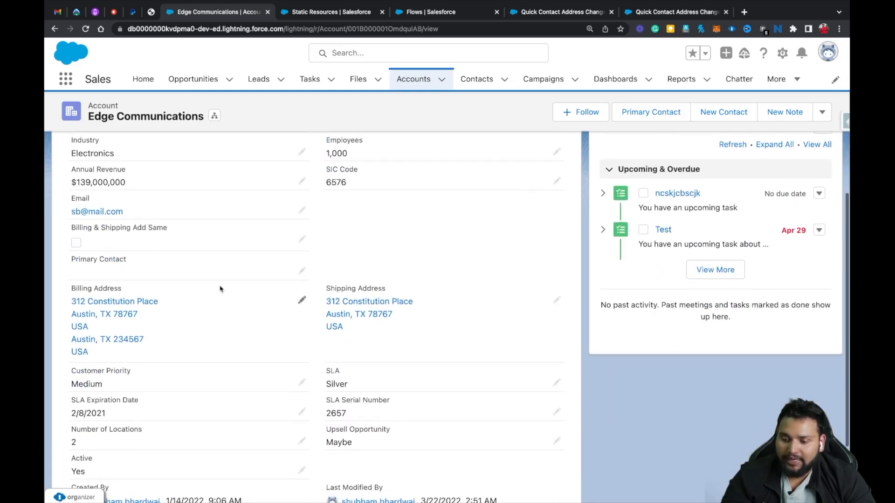
Start editing the account's address fields and copy the Billing City into Shipping City
click(299, 300)
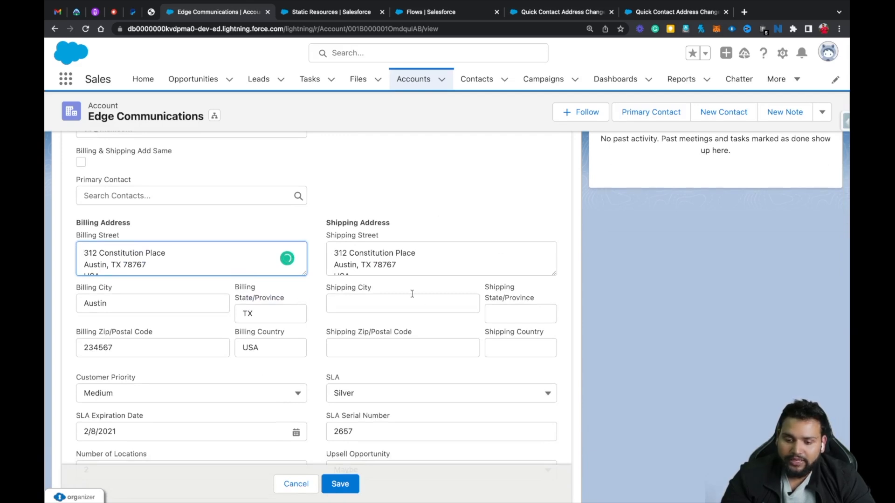
scroll(388, 261, down, 1)
click(362, 264)
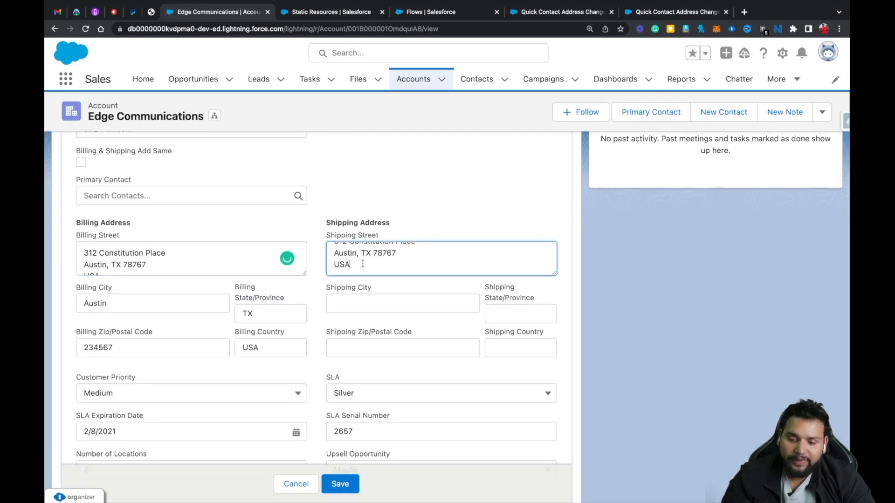
key(ctrl+a)
click(428, 251)
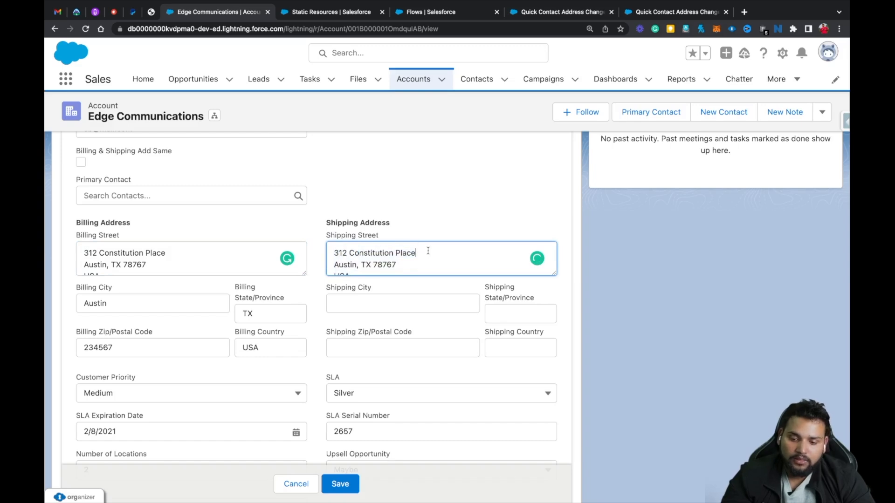
drag(108, 303, 73, 303)
key(ctrl+c)
key(BackSpace)
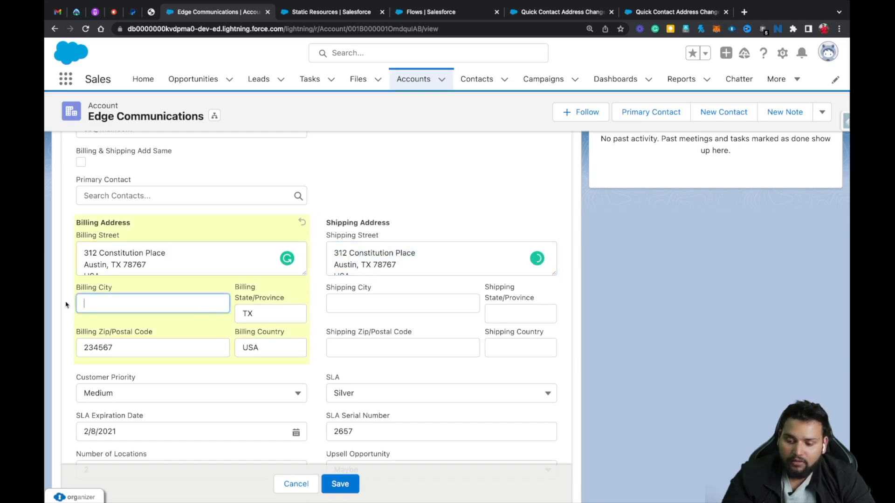
key(ctrl+v)
click(382, 303)
key(ctrl+v)
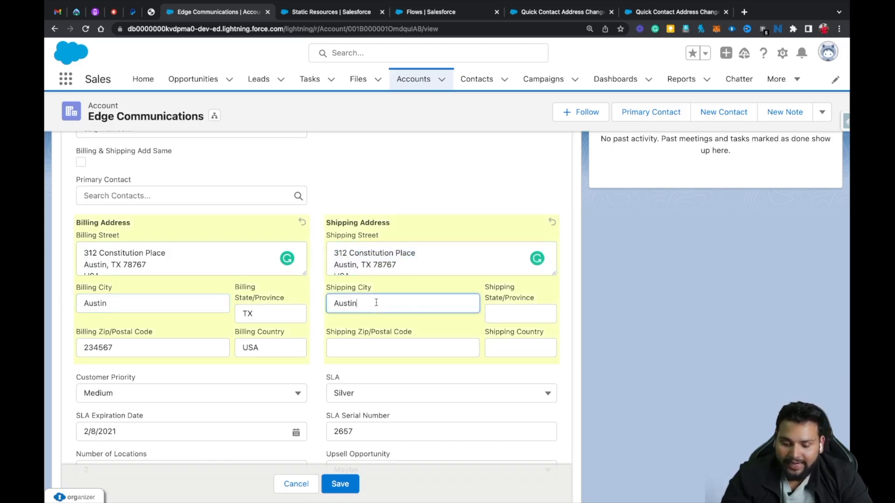
Set the account's shipping state and country to match the billing address, and enter the shipping postal code
click(497, 313)
text(tx)
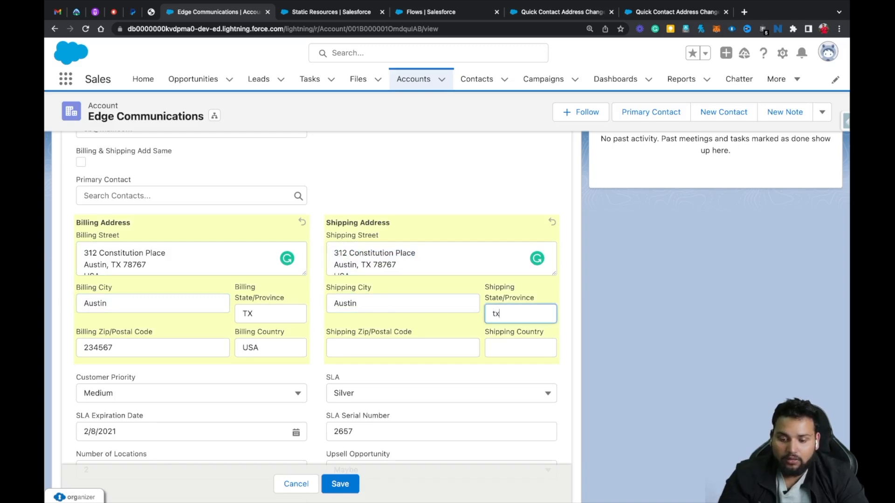
key(BackSpace)
key(BackSpace)
text(T)
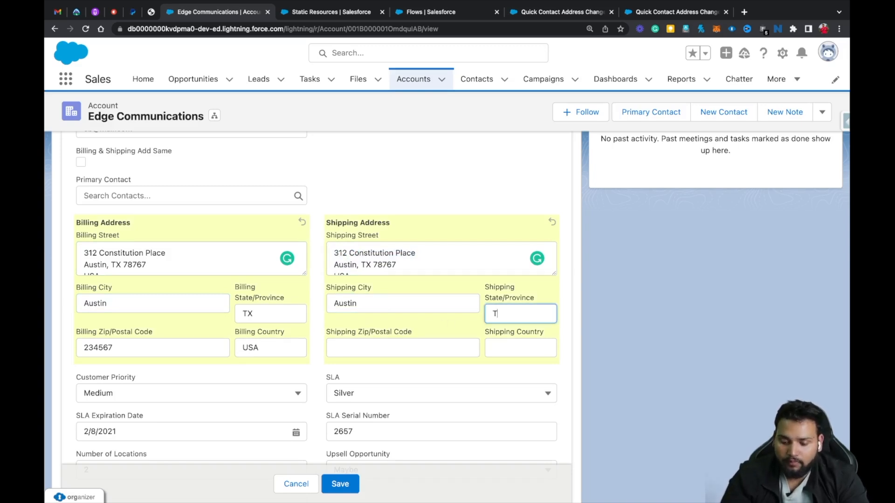
text(X)
click(512, 349)
text(USA)
click(437, 346)
text(234534)
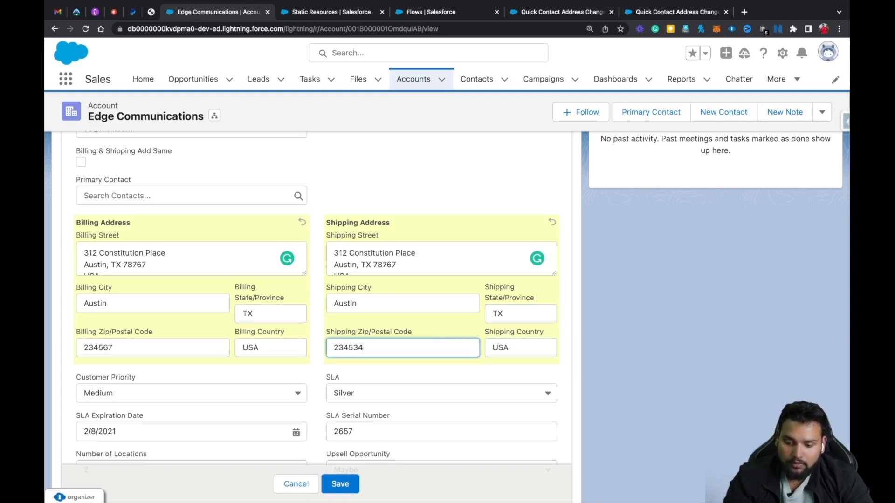
Remove the city, state, postal code and country lines from the account's Shipping Street and save the record
drag(334, 265, 354, 275)
key(BackSpace)
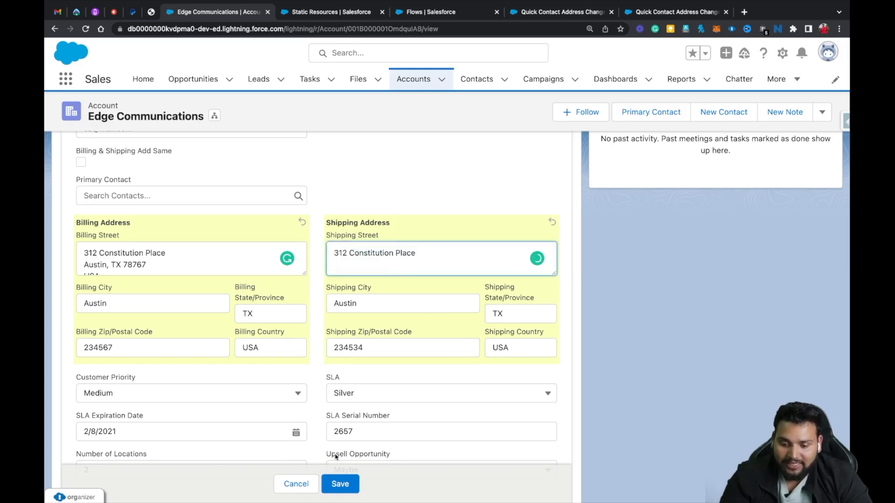
click(340, 483)
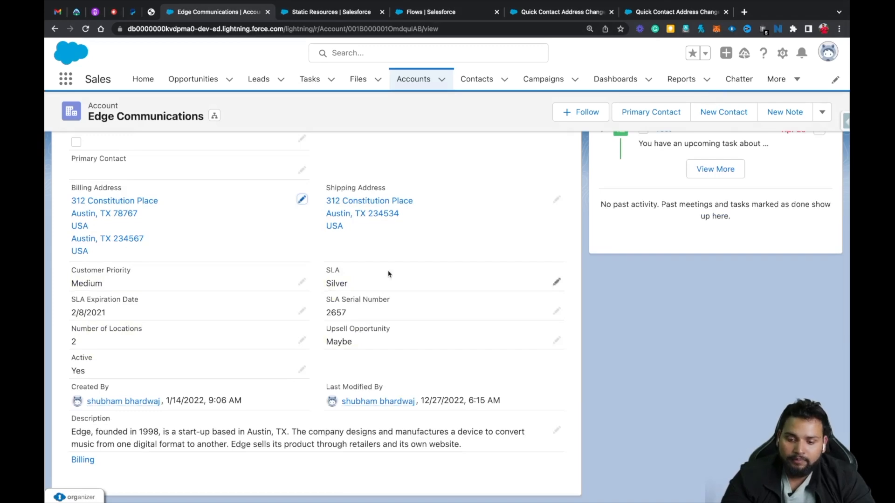
Return to the debug session, run the flow again and check the prefilled street, city and postal code
click(457, 14)
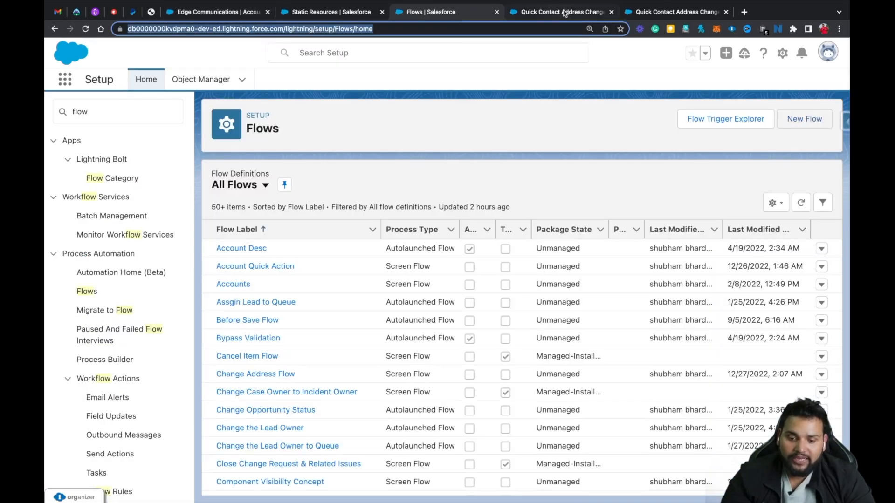
click(565, 13)
click(664, 17)
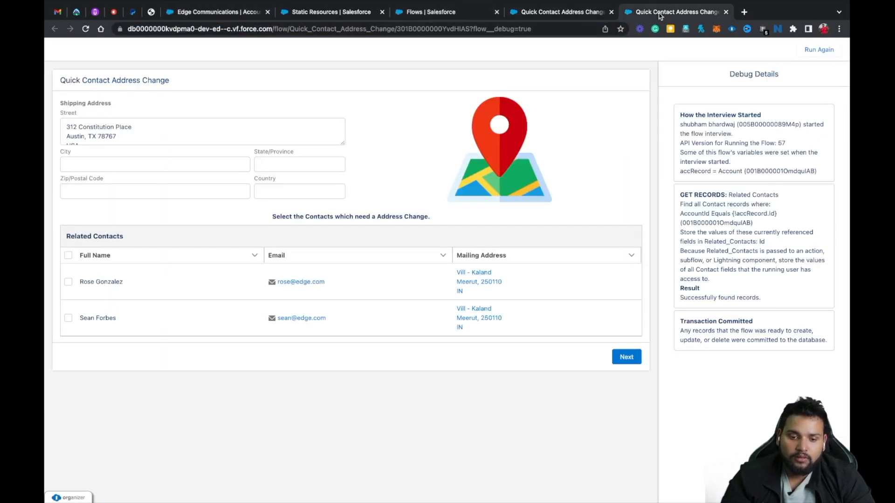
click(817, 51)
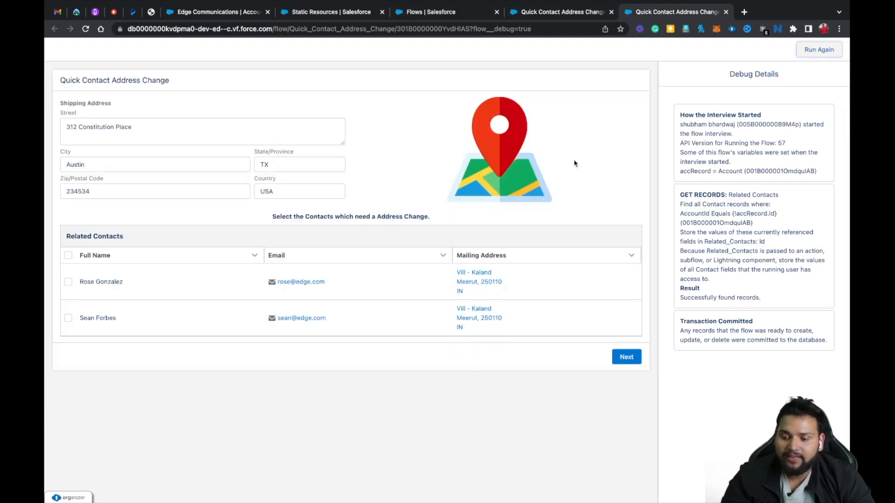
drag(139, 135, 52, 132)
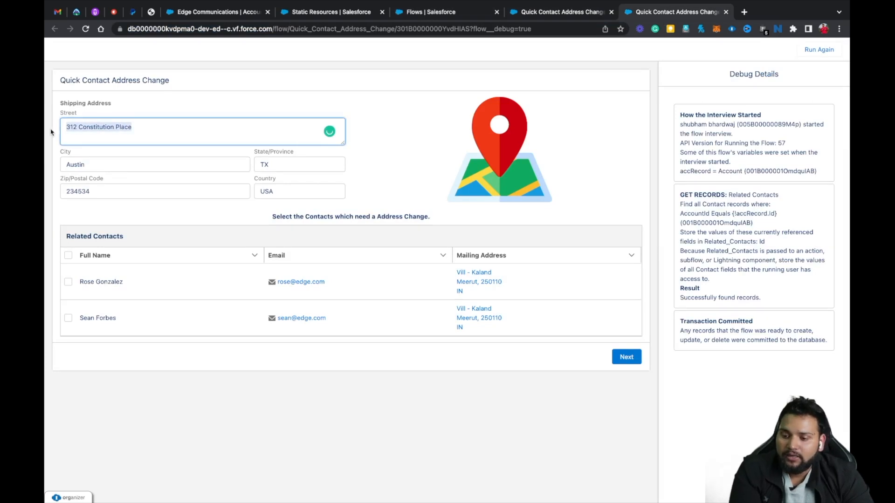
drag(100, 163, 49, 169)
drag(164, 190, 60, 191)
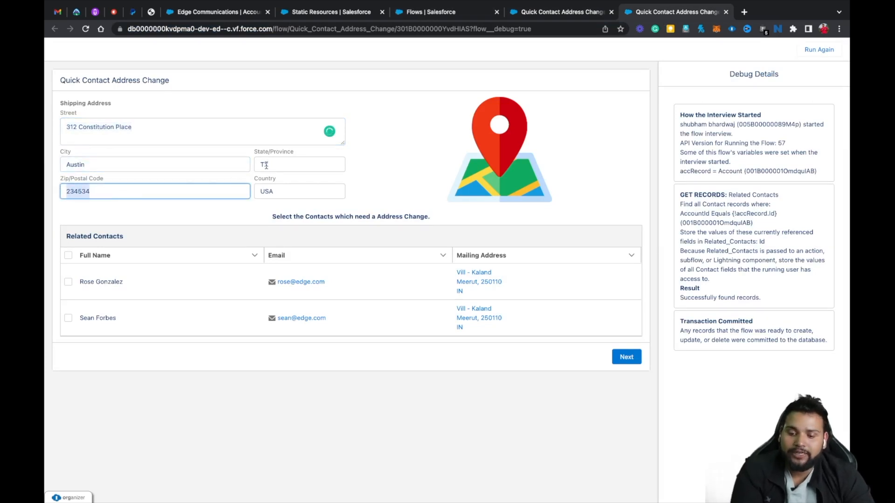